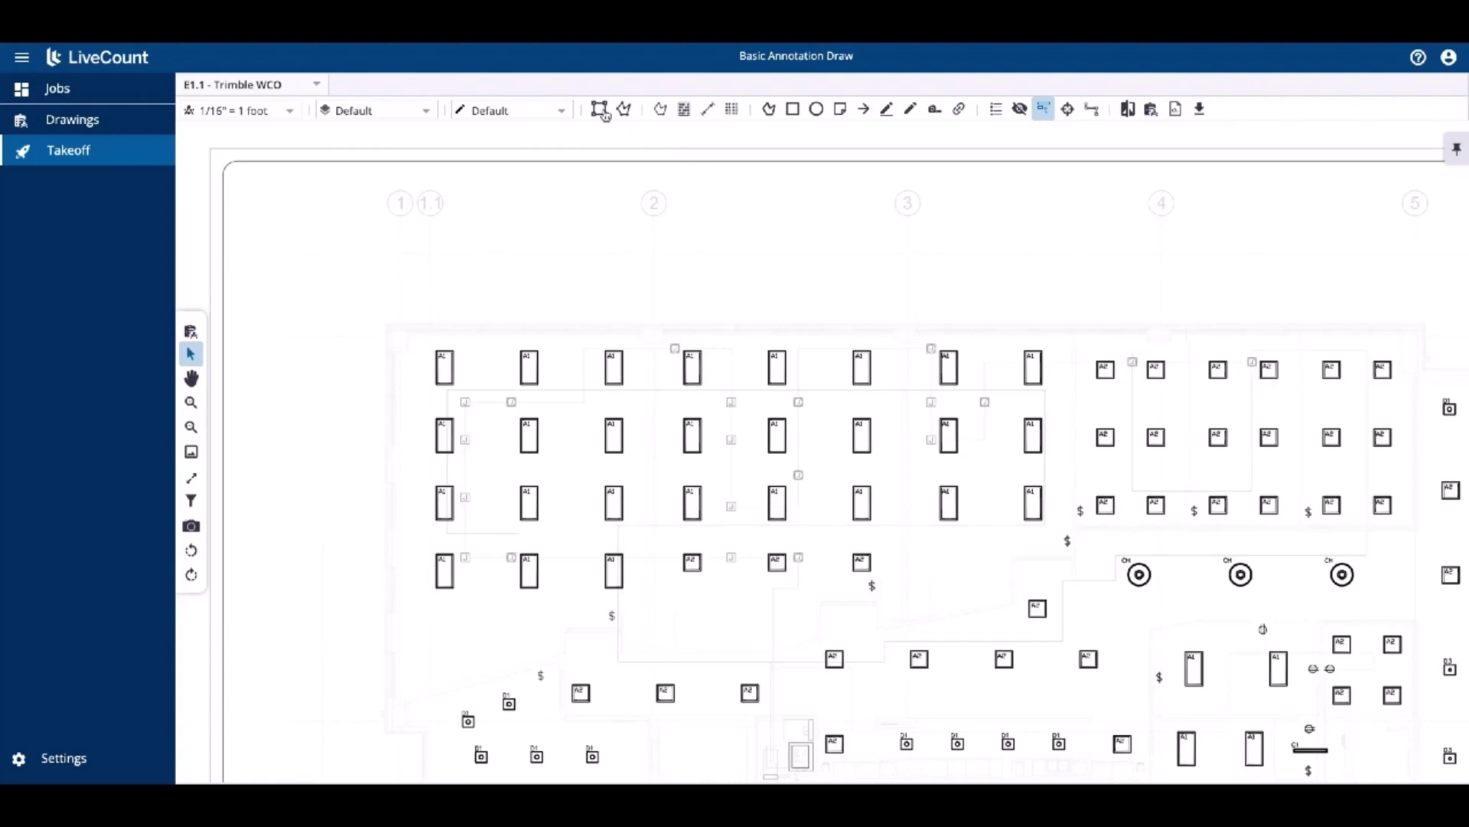
Draw a rectangular workspace over the upper-left A1 fixtures and name it Custom Rect WS.
click(601, 111)
mouse_move(390, 324)
mouse_down()
mouse_move(406, 528)
mouse_move(724, 545)
mouse_up()
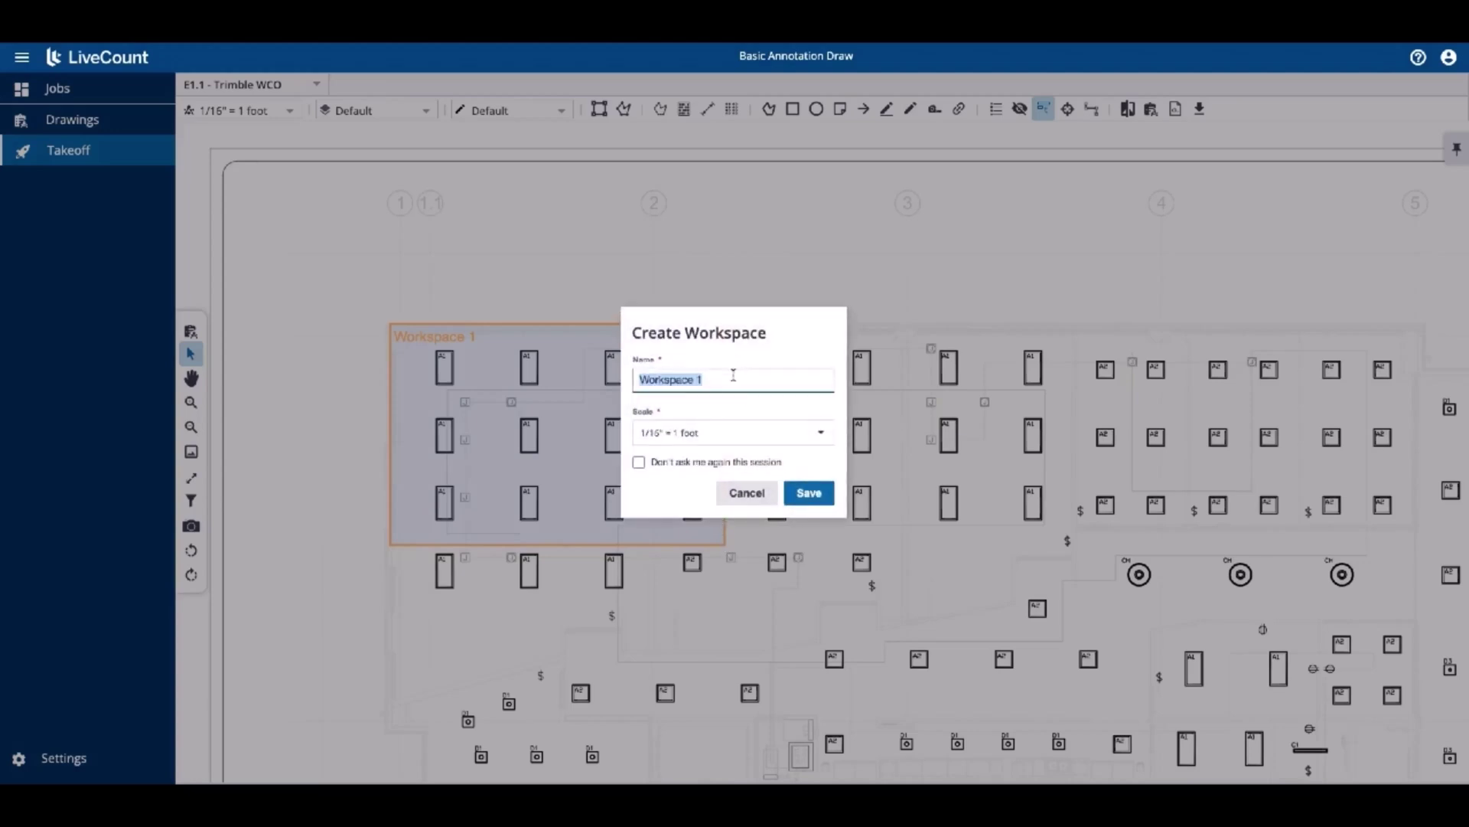
text(Custom Rect WS)
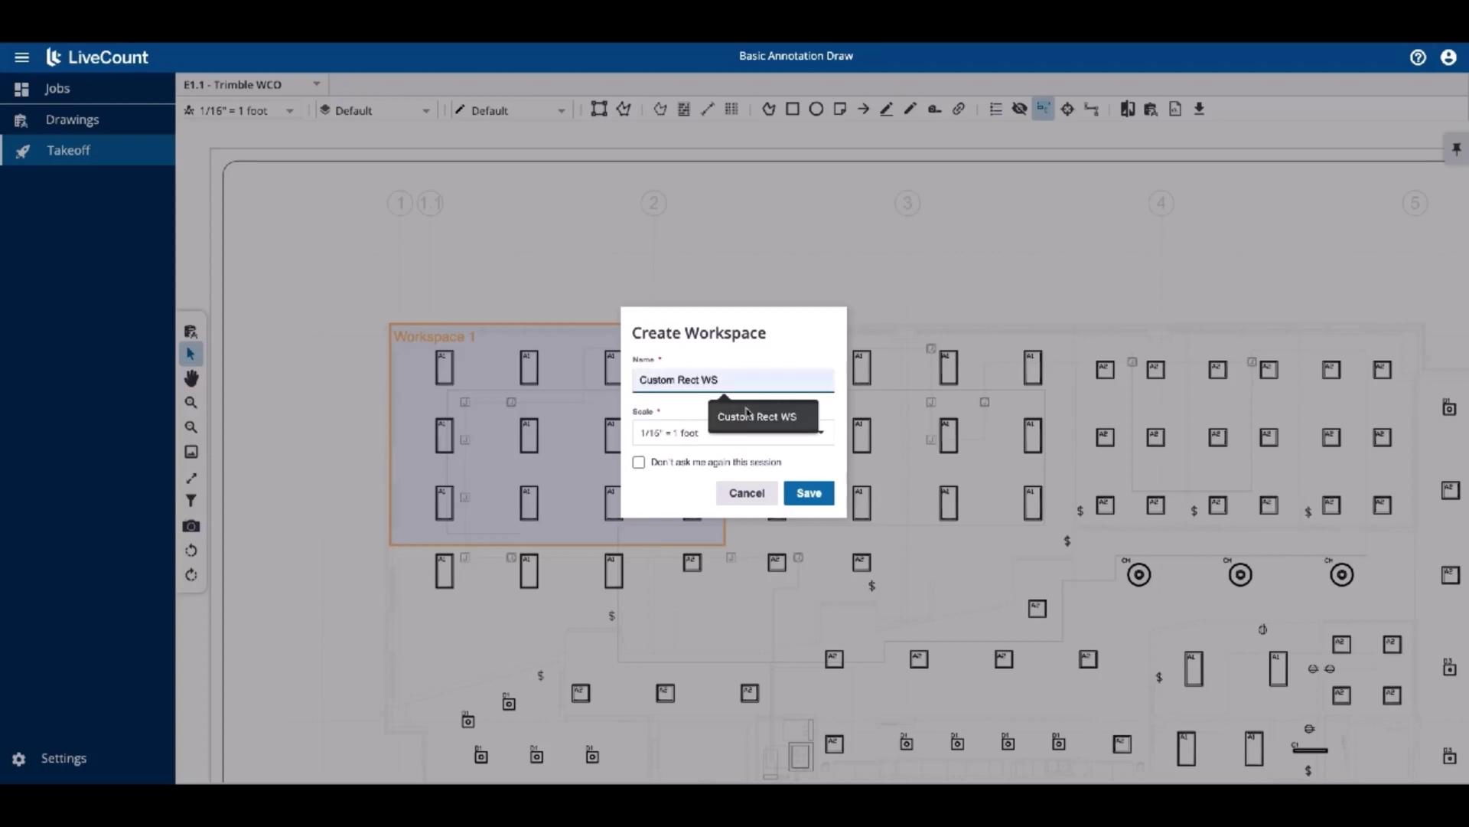
click(748, 413)
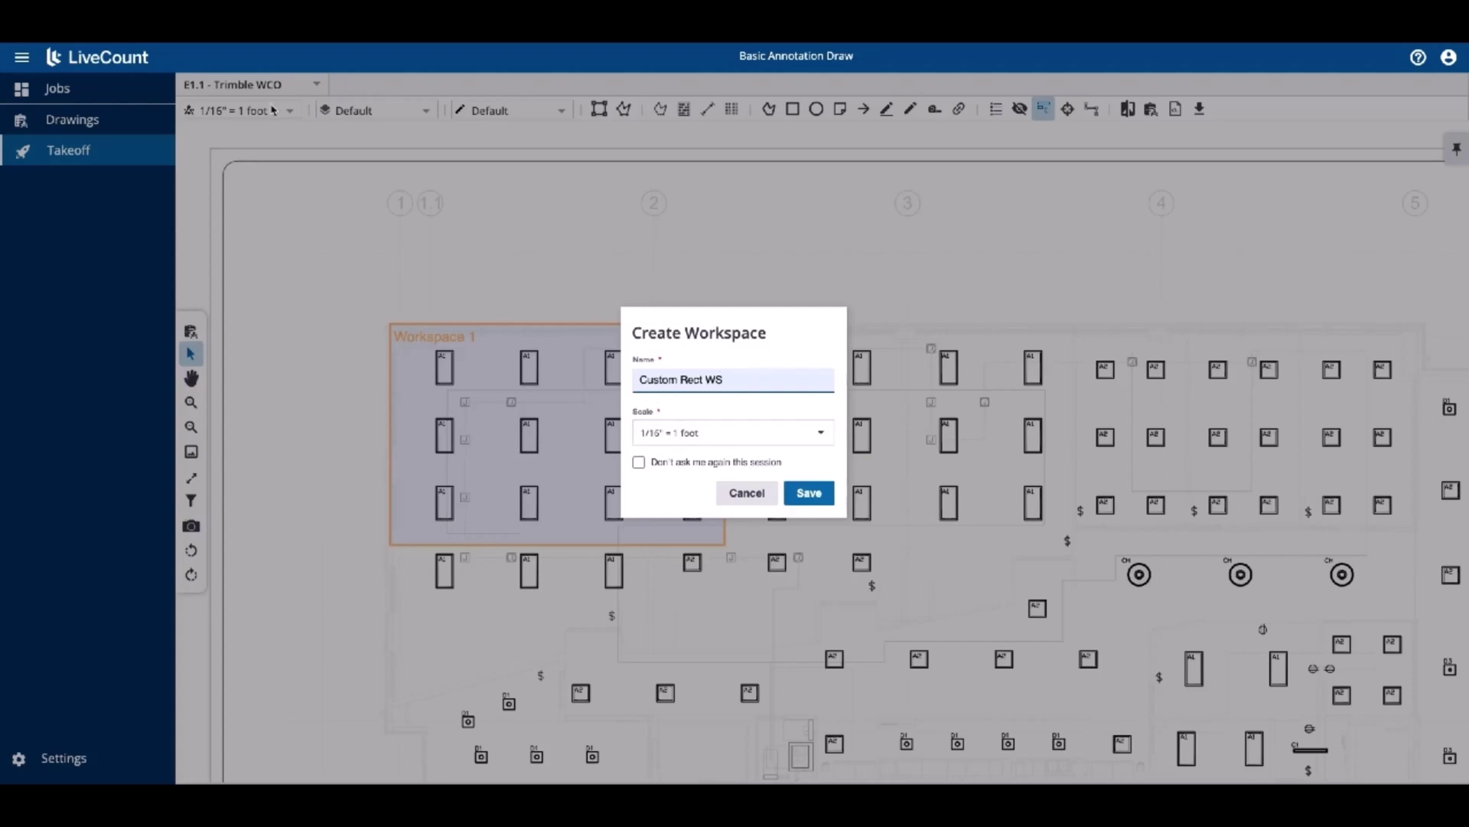
Set the new workspace's scale to Calibrated.
click(727, 439)
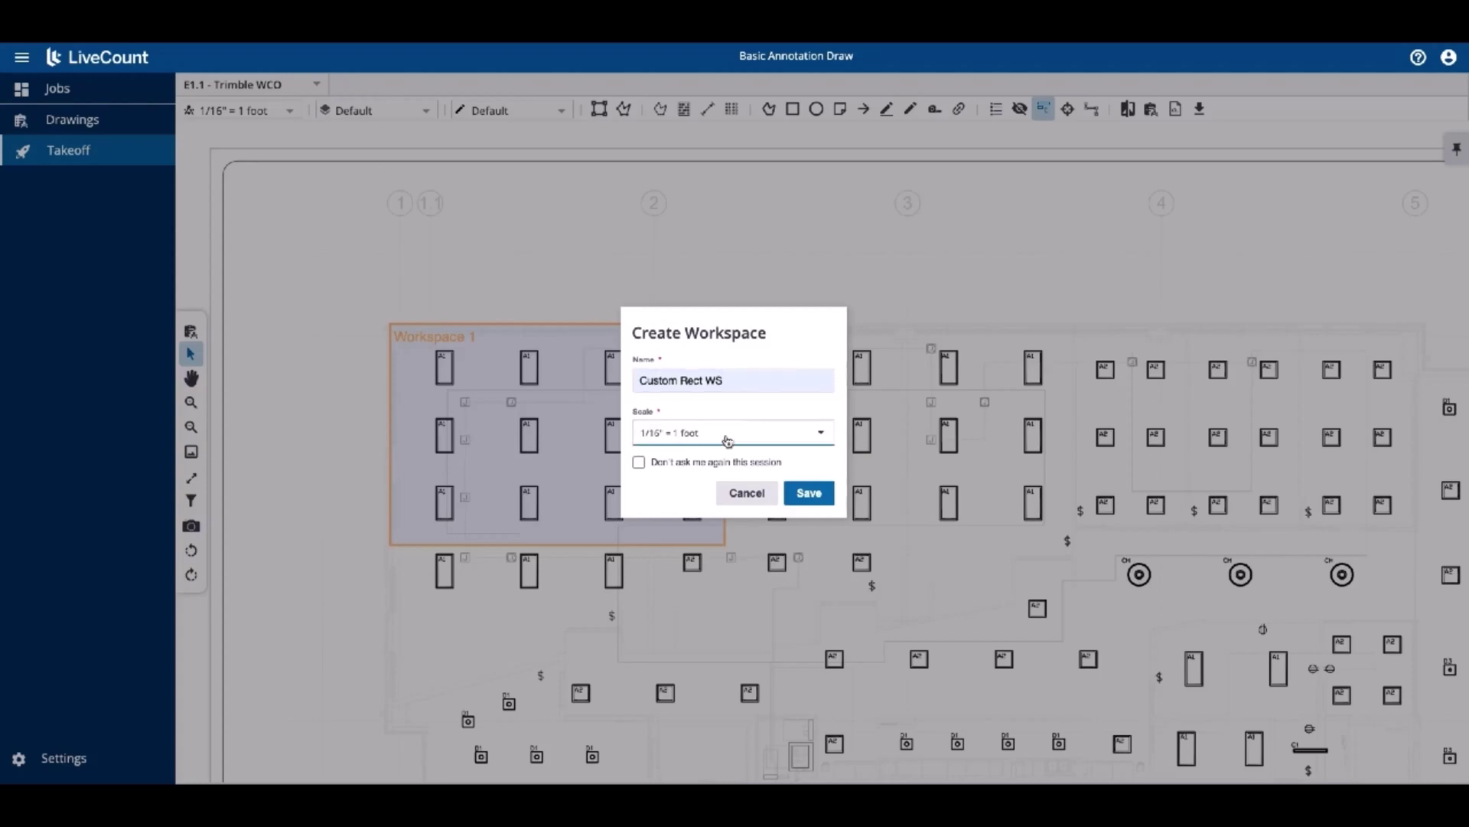
scroll(719, 528, down, 3)
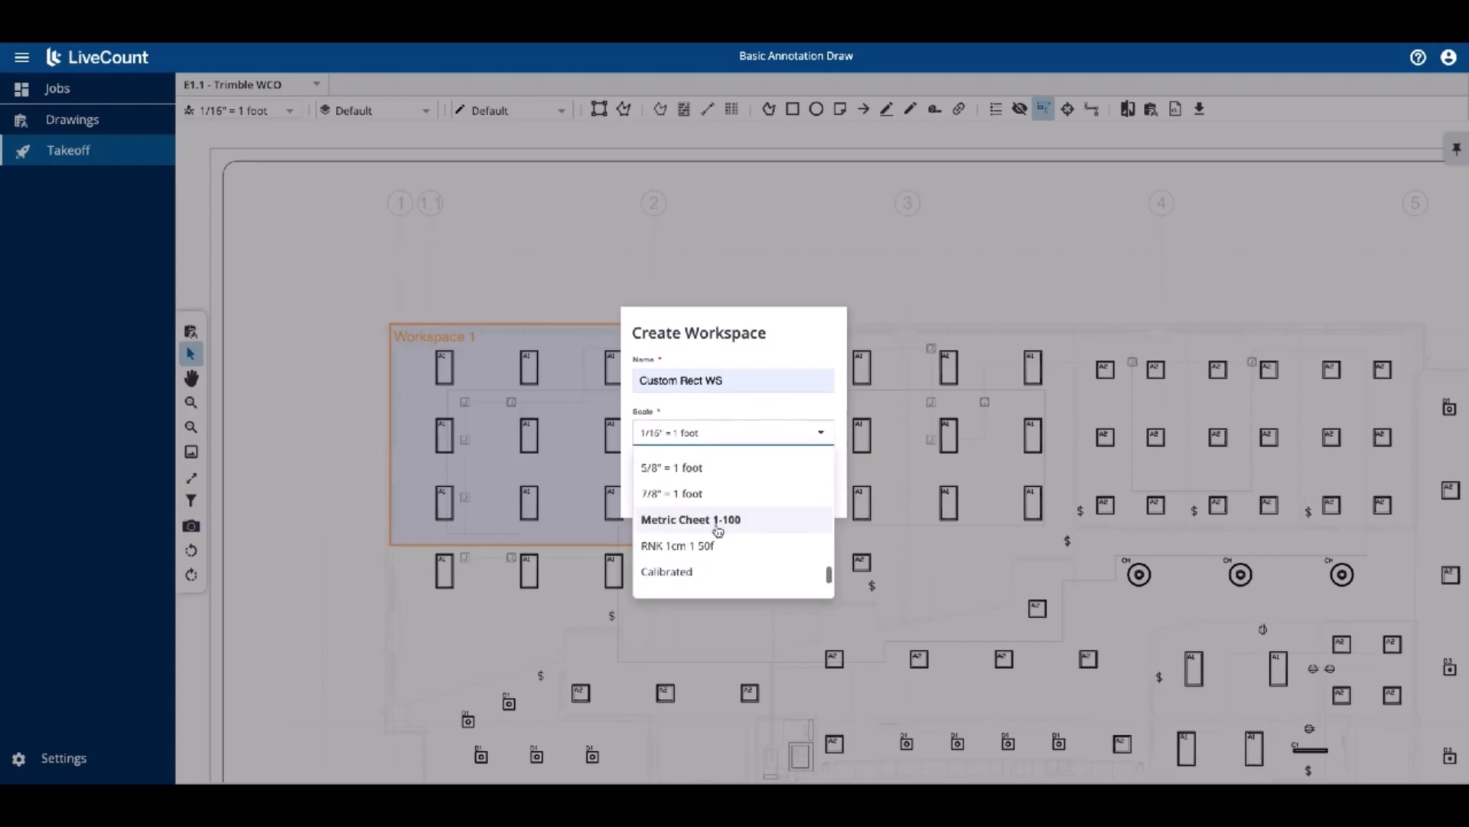
click(670, 576)
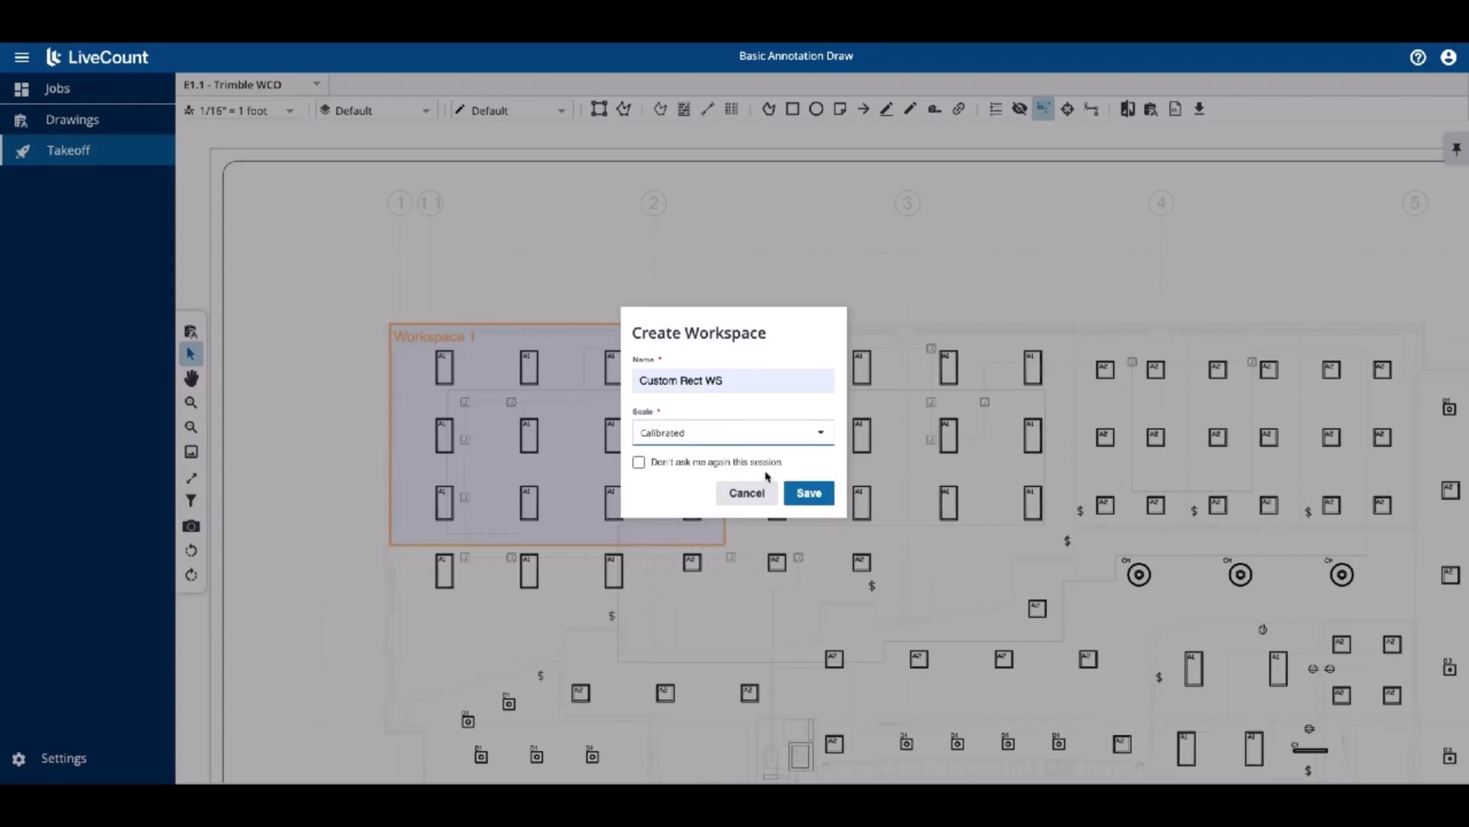
Save Custom Rect WS and calibrate it with a 23-foot span between two A1 fixtures.
click(801, 494)
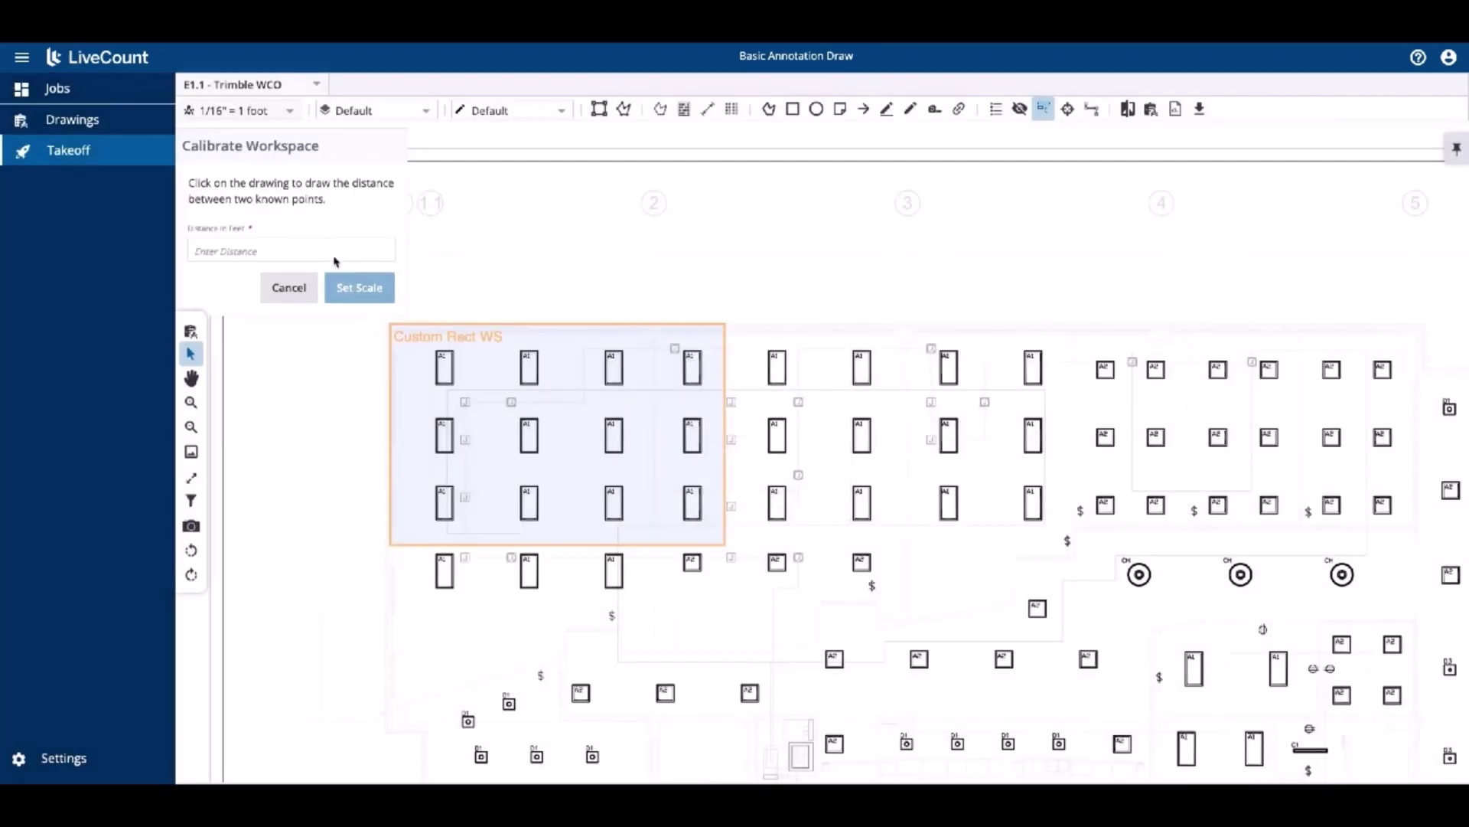
click(444, 374)
click(613, 373)
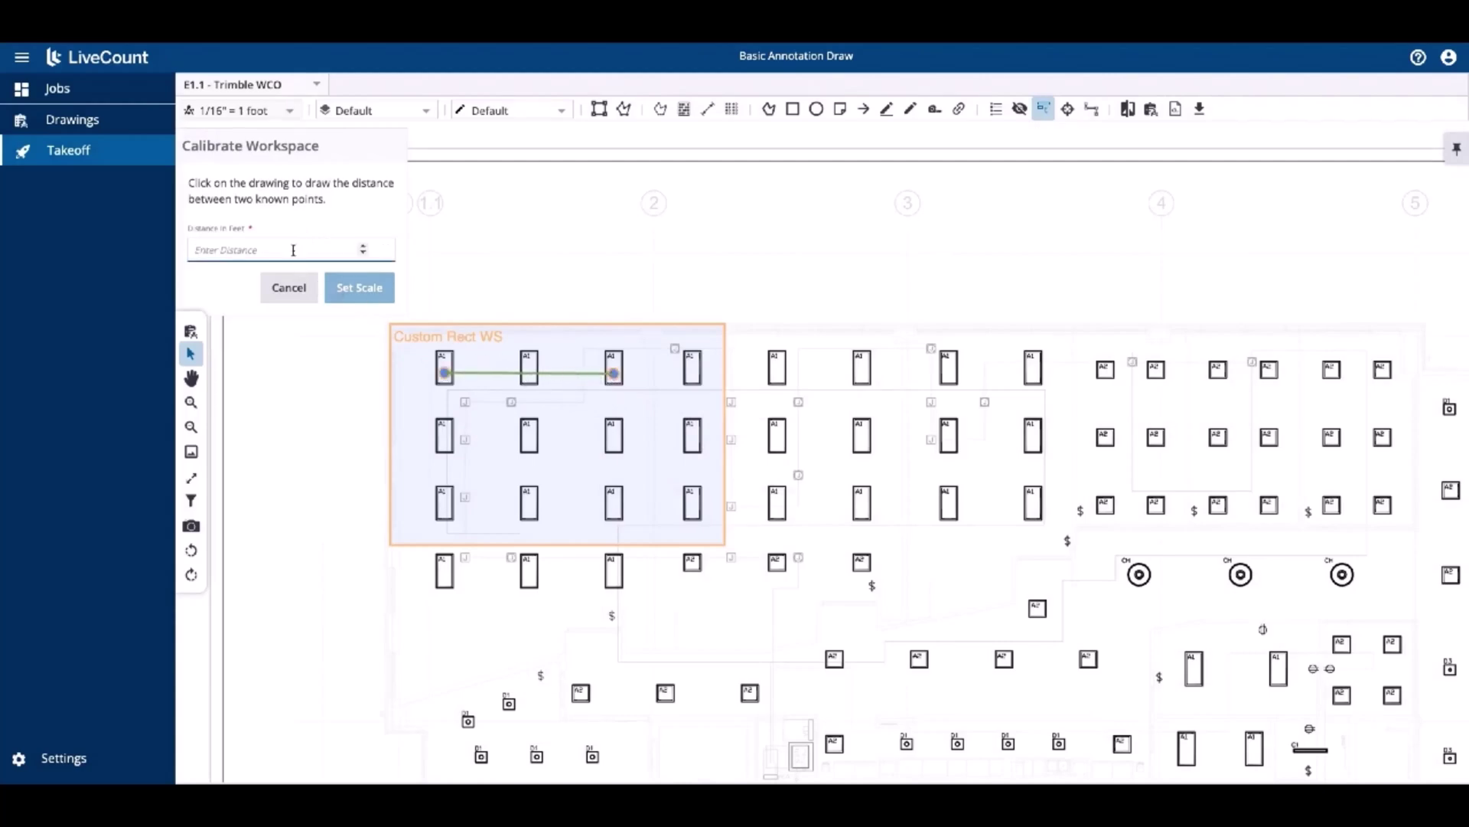
text(23)
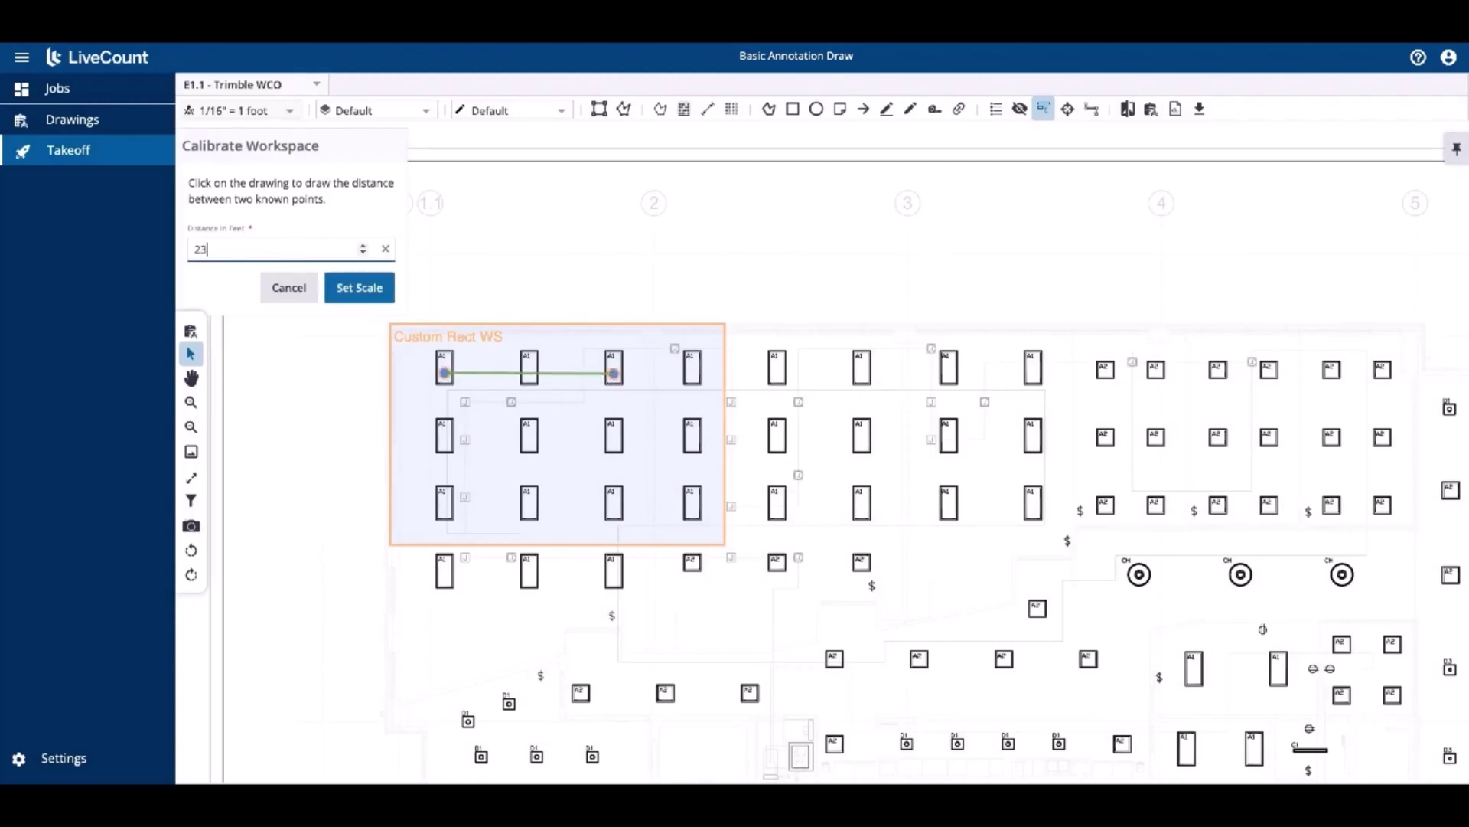
click(351, 290)
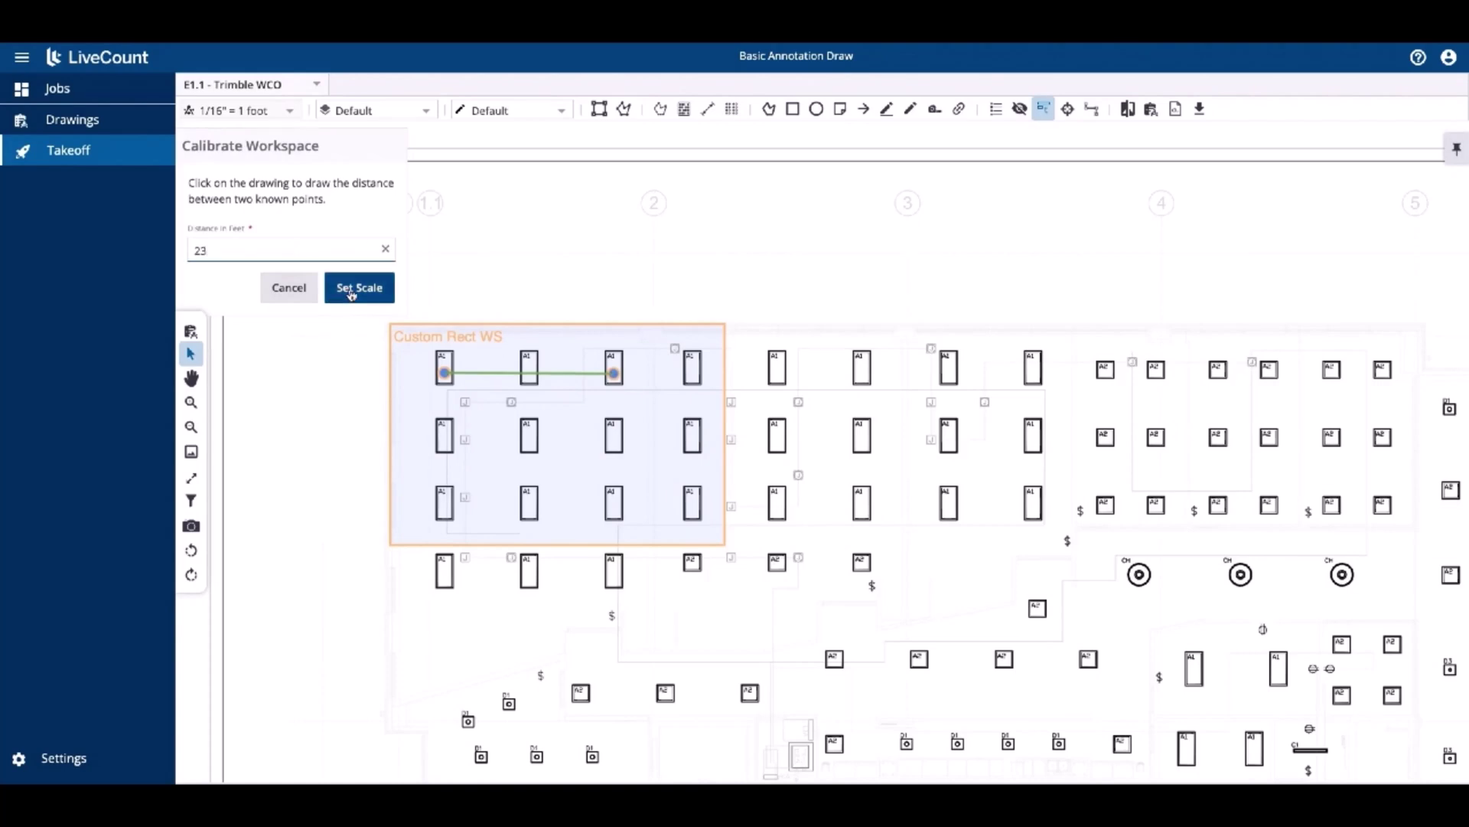
click(518, 368)
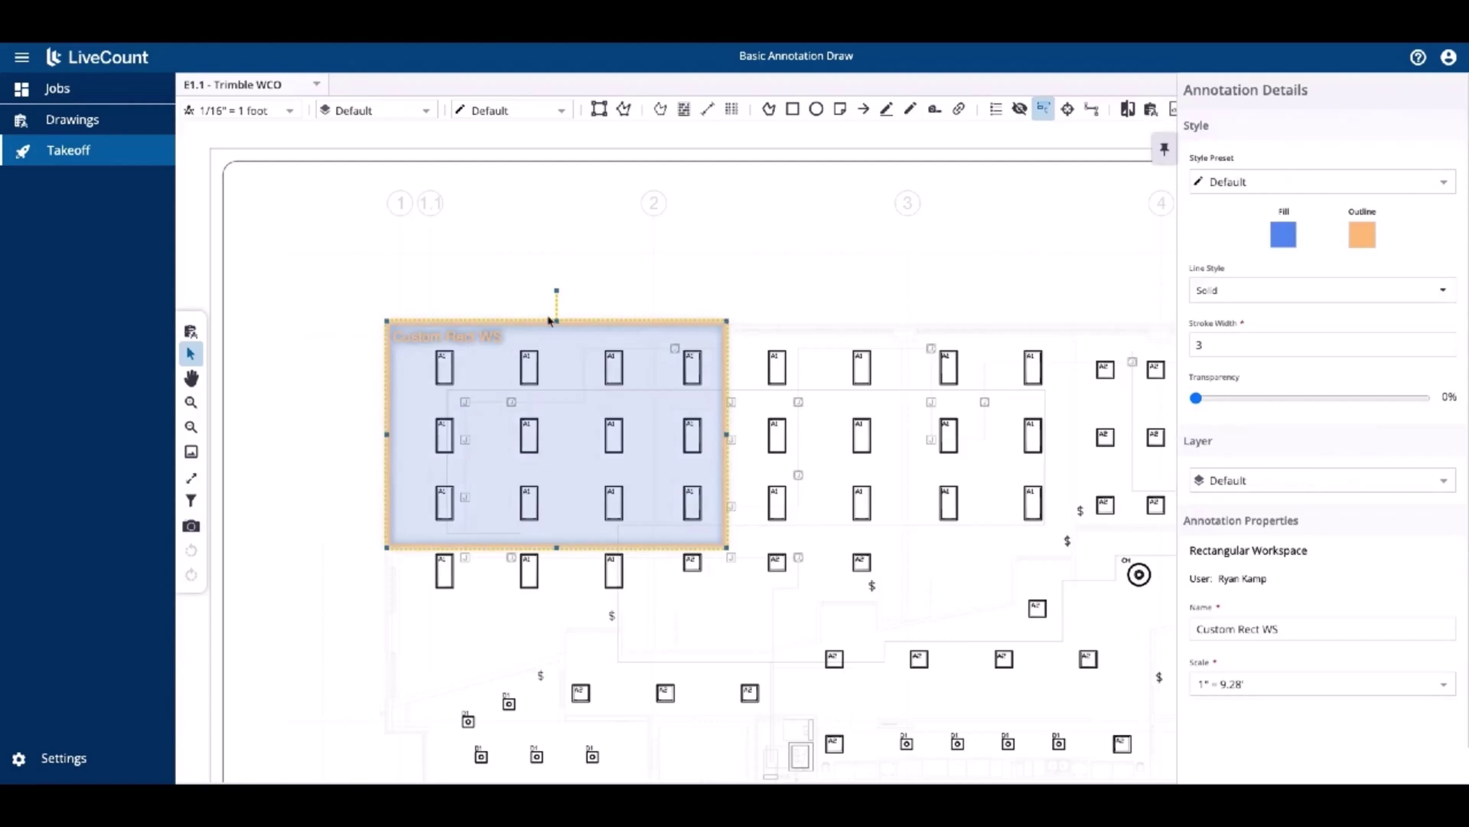
Shrink Custom Rect WS to three columns and rows of fixtures, then test rotating it.
drag(385, 322, 447, 381)
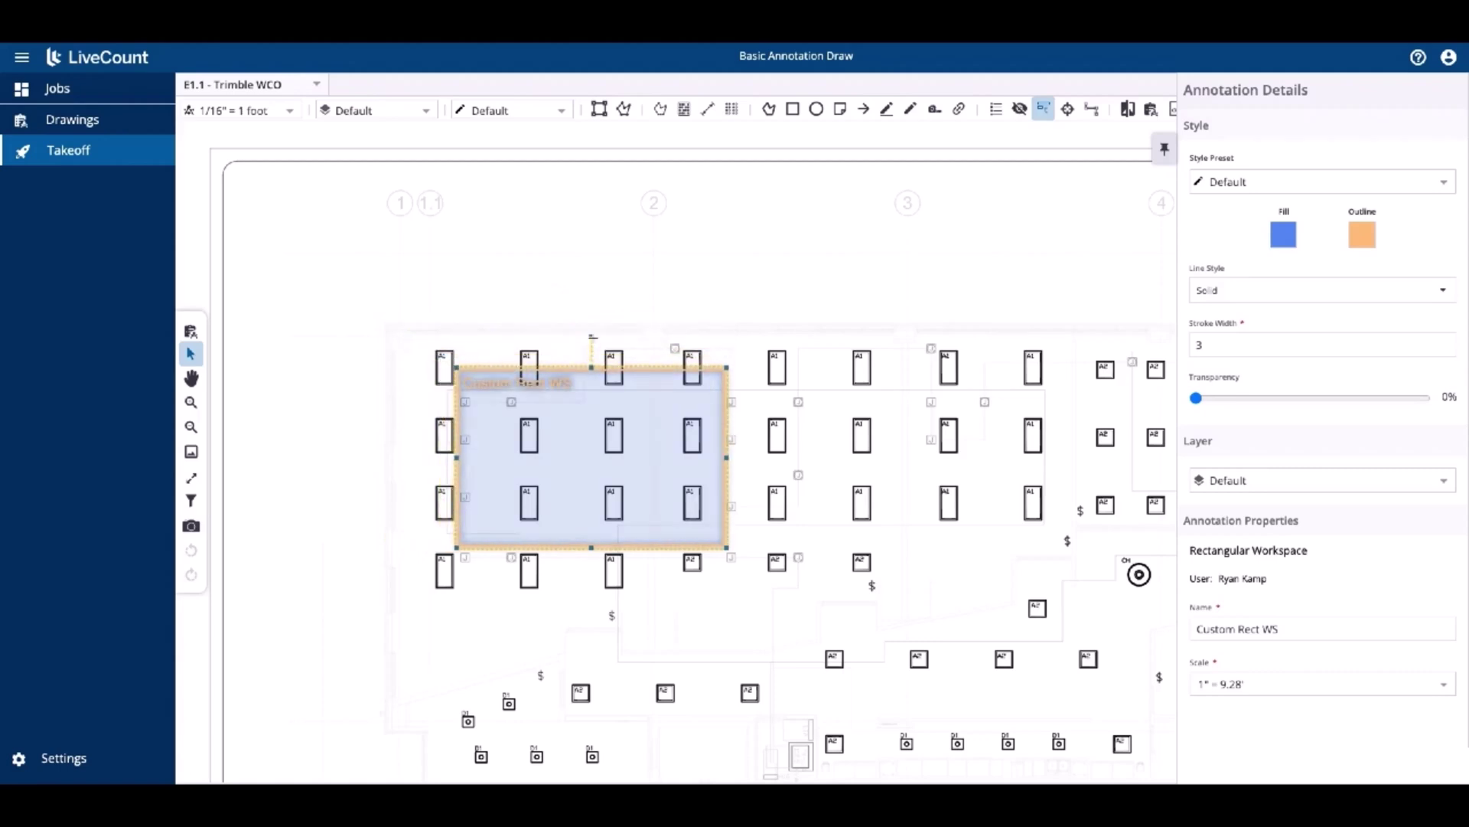
mouse_move(592, 337)
mouse_down()
mouse_move(619, 340)
mouse_move(701, 405)
mouse_move(711, 447)
mouse_move(659, 383)
mouse_move(580, 361)
mouse_move(642, 375)
mouse_move(580, 361)
mouse_move(592, 364)
mouse_up()
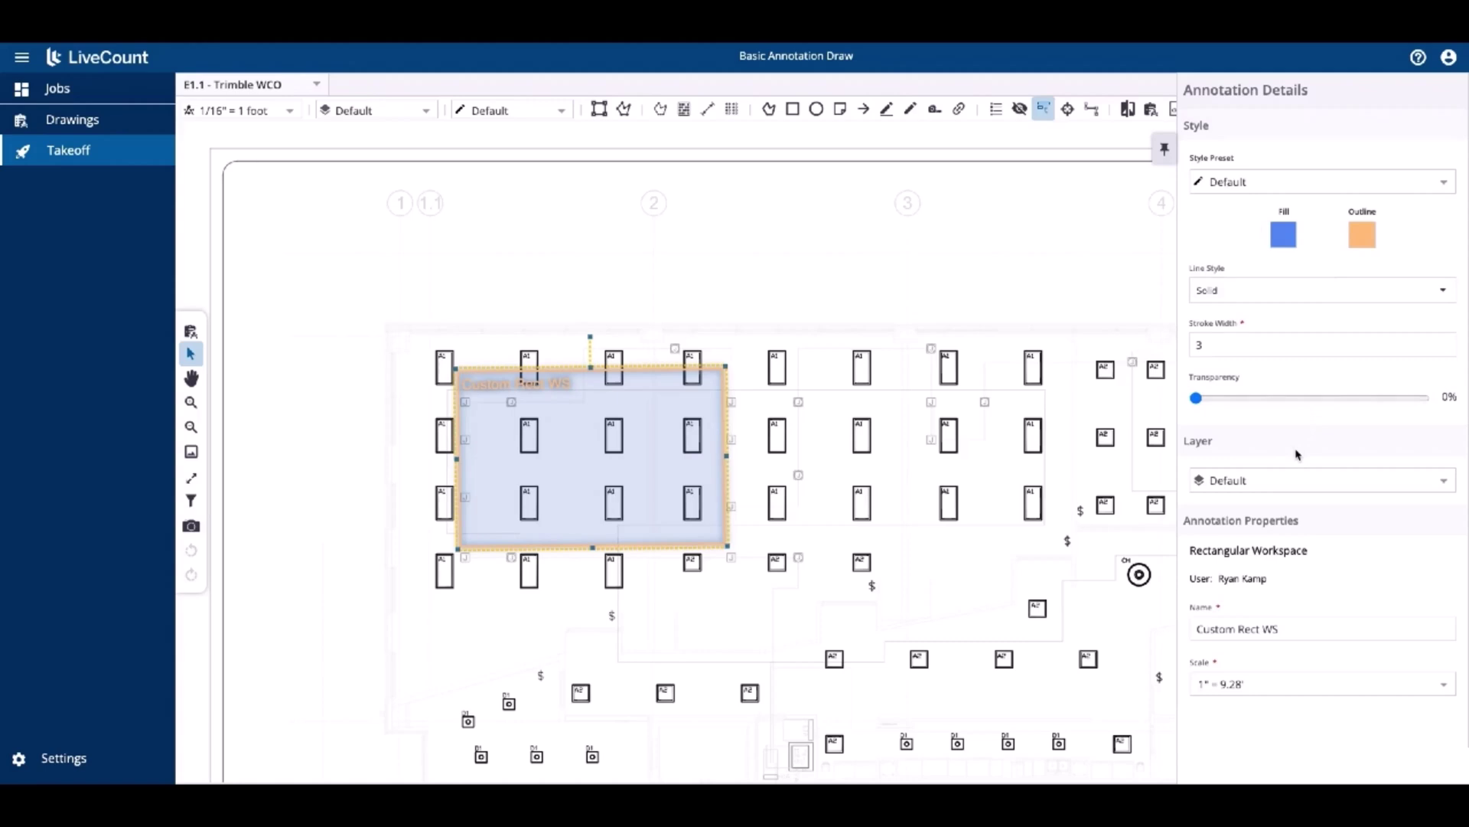
Keep the workspace on the Default layer and set its scale to Calibrated without recalibrating.
click(1275, 483)
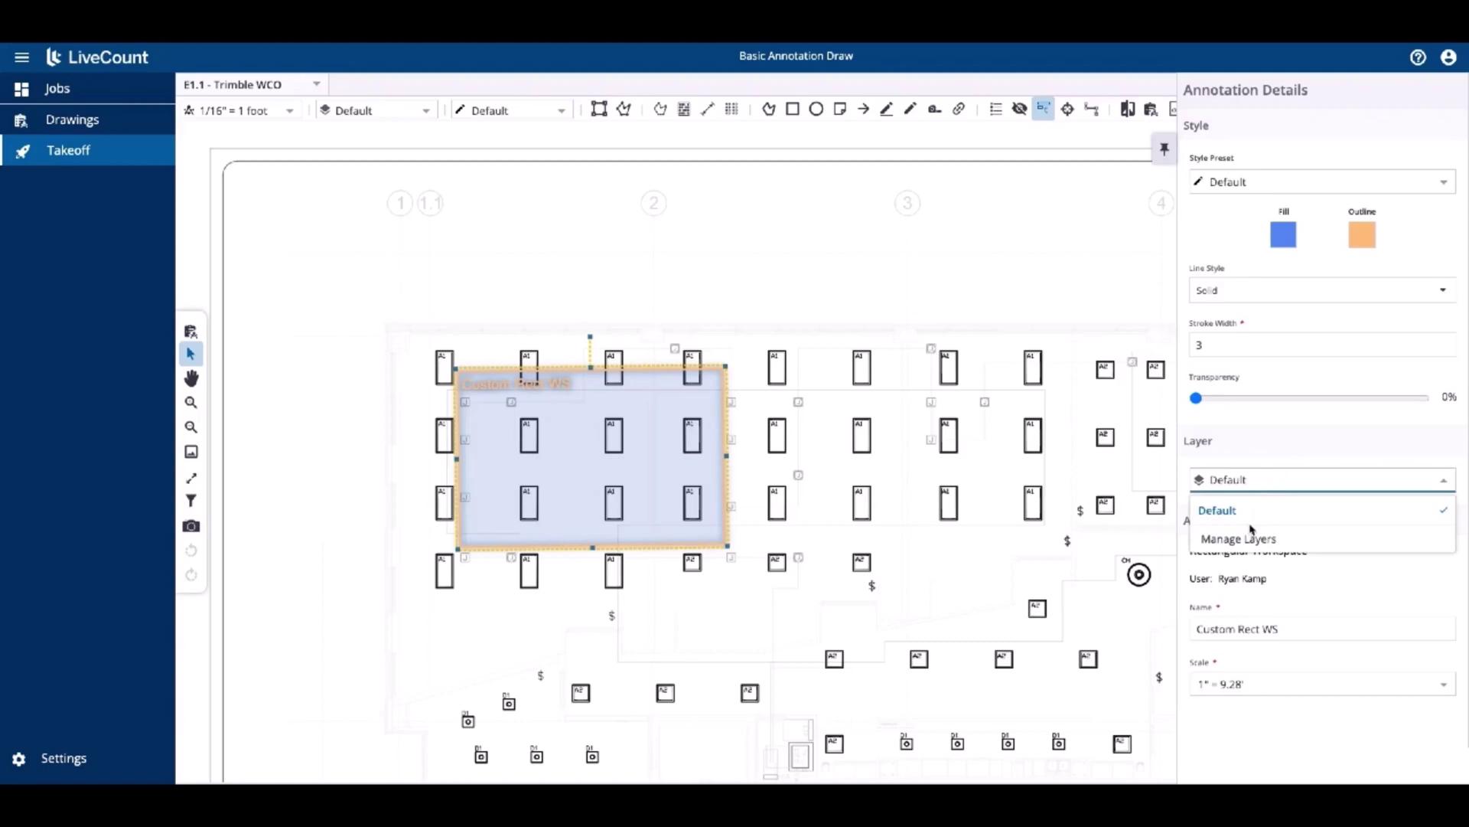
click(1275, 459)
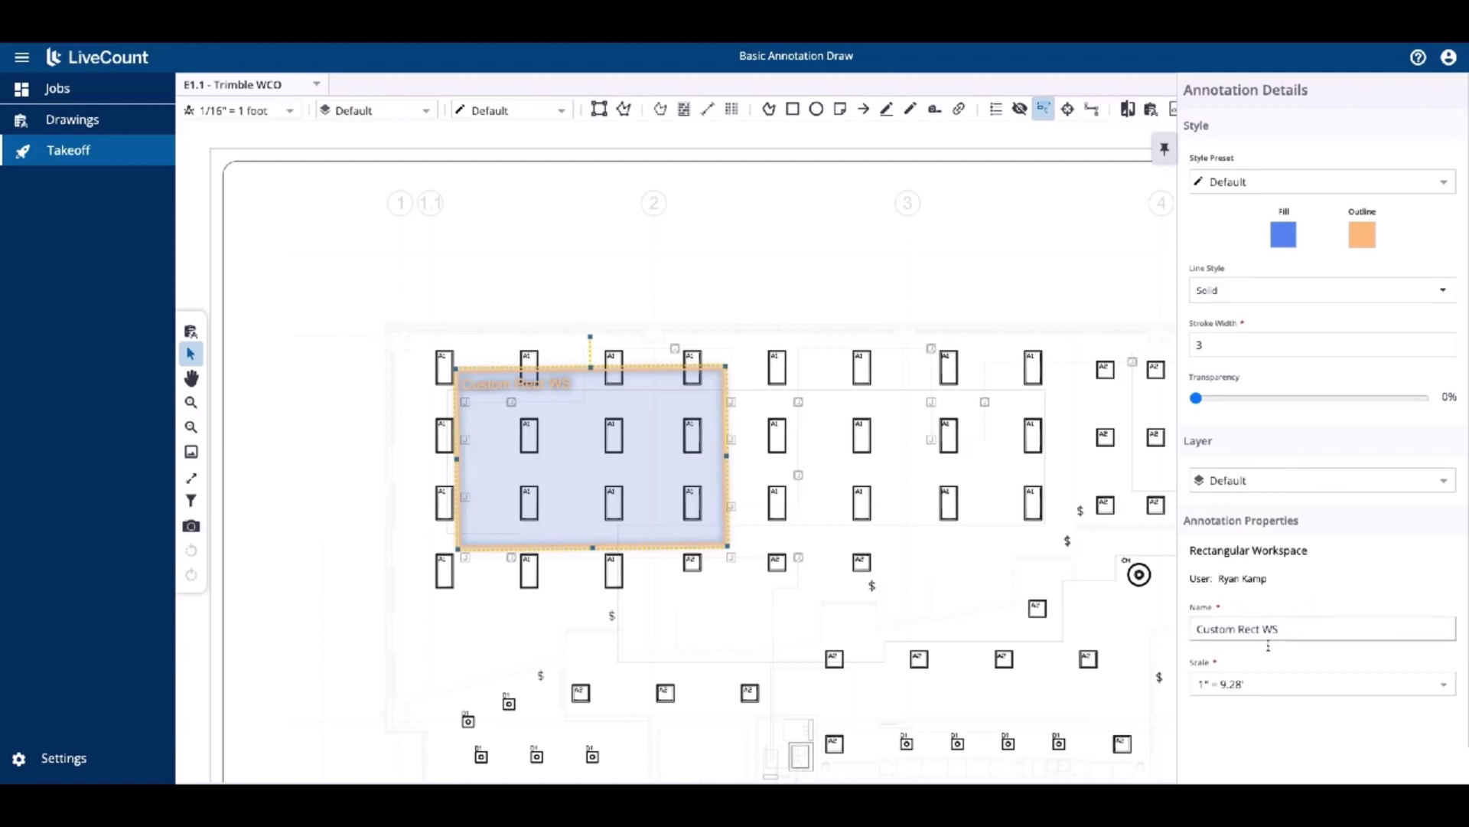
click(1260, 691)
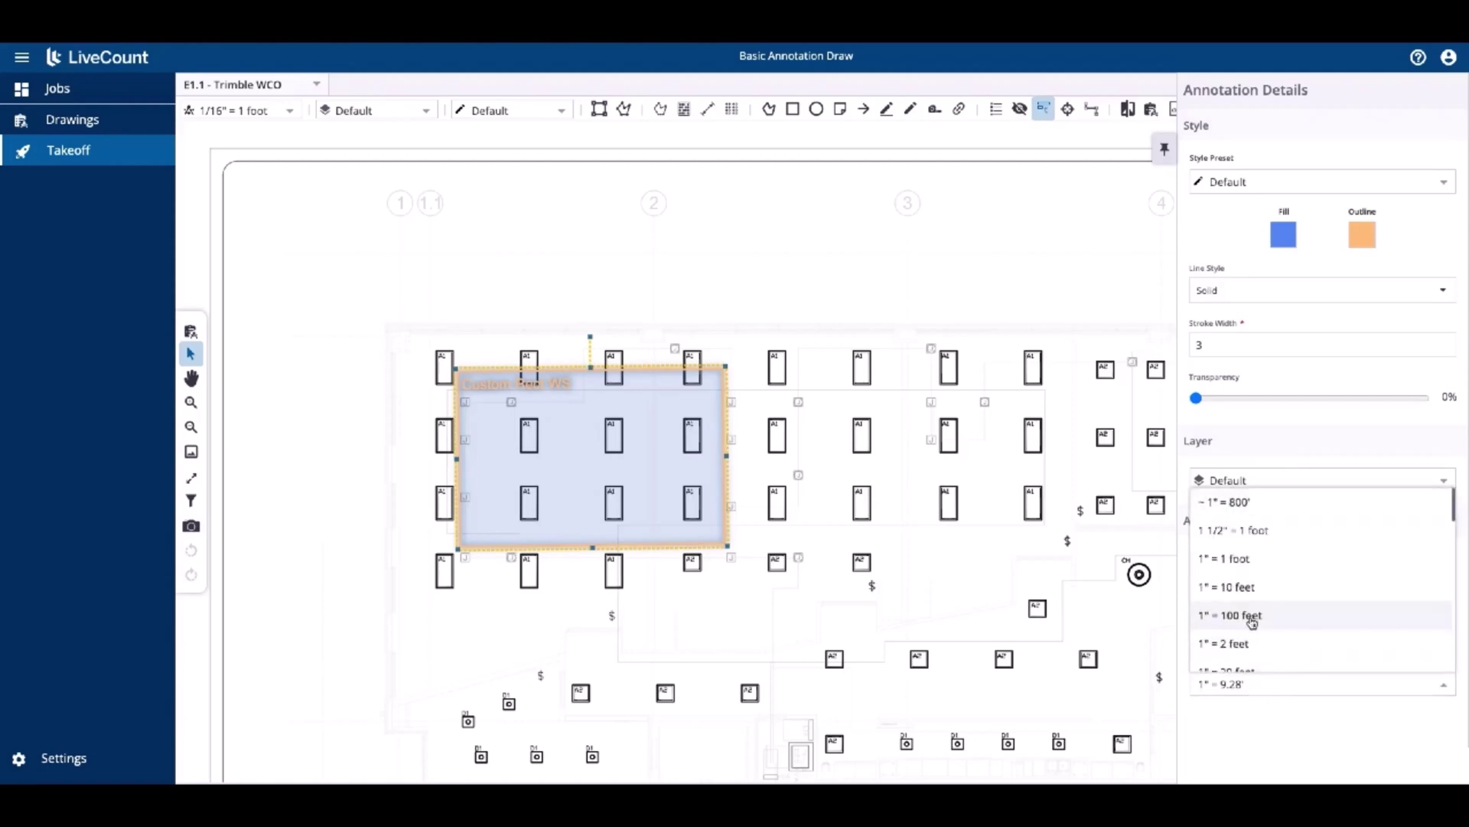
scroll(1252, 622, down, 10)
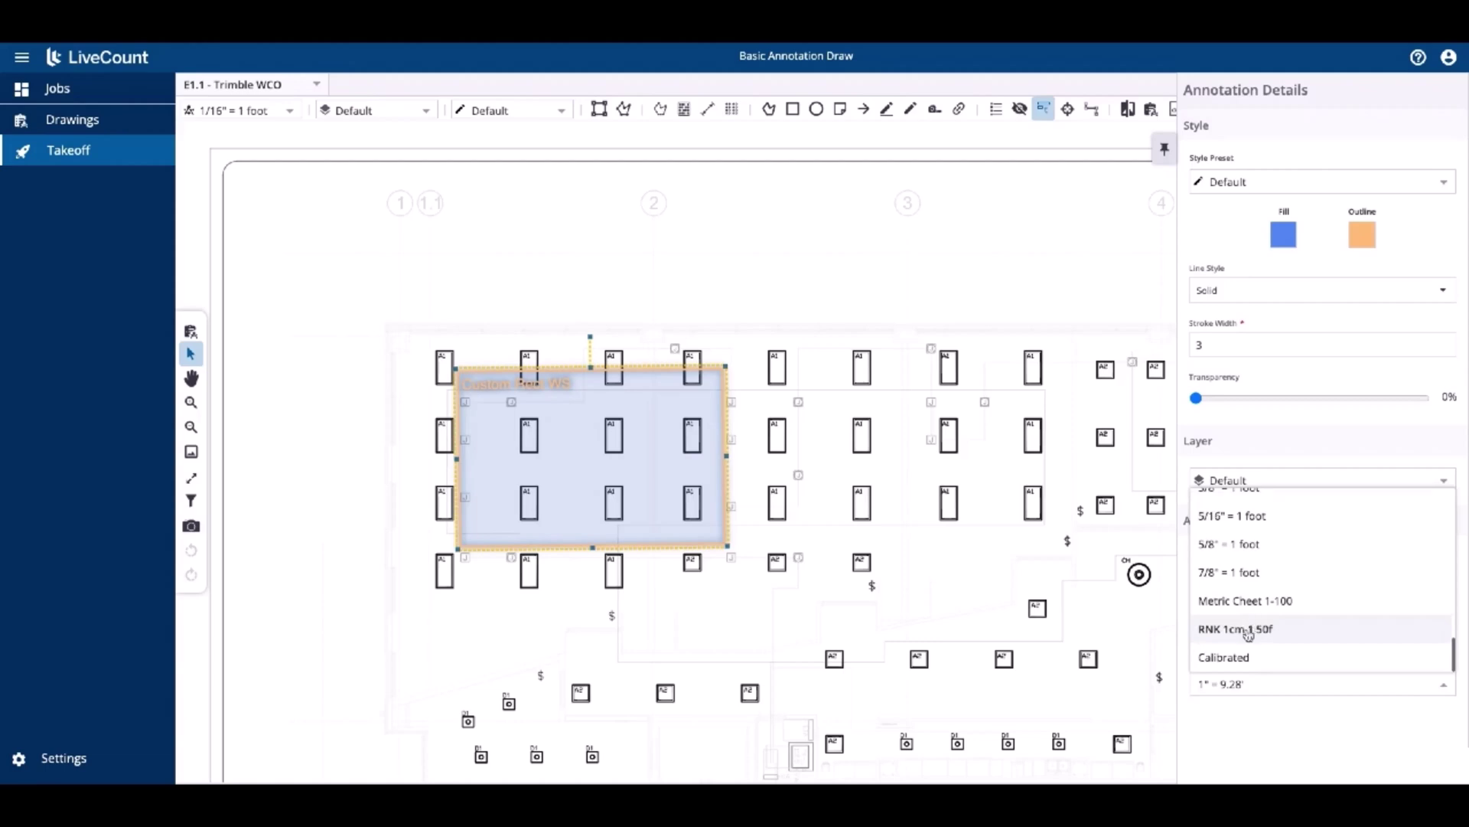
click(1243, 662)
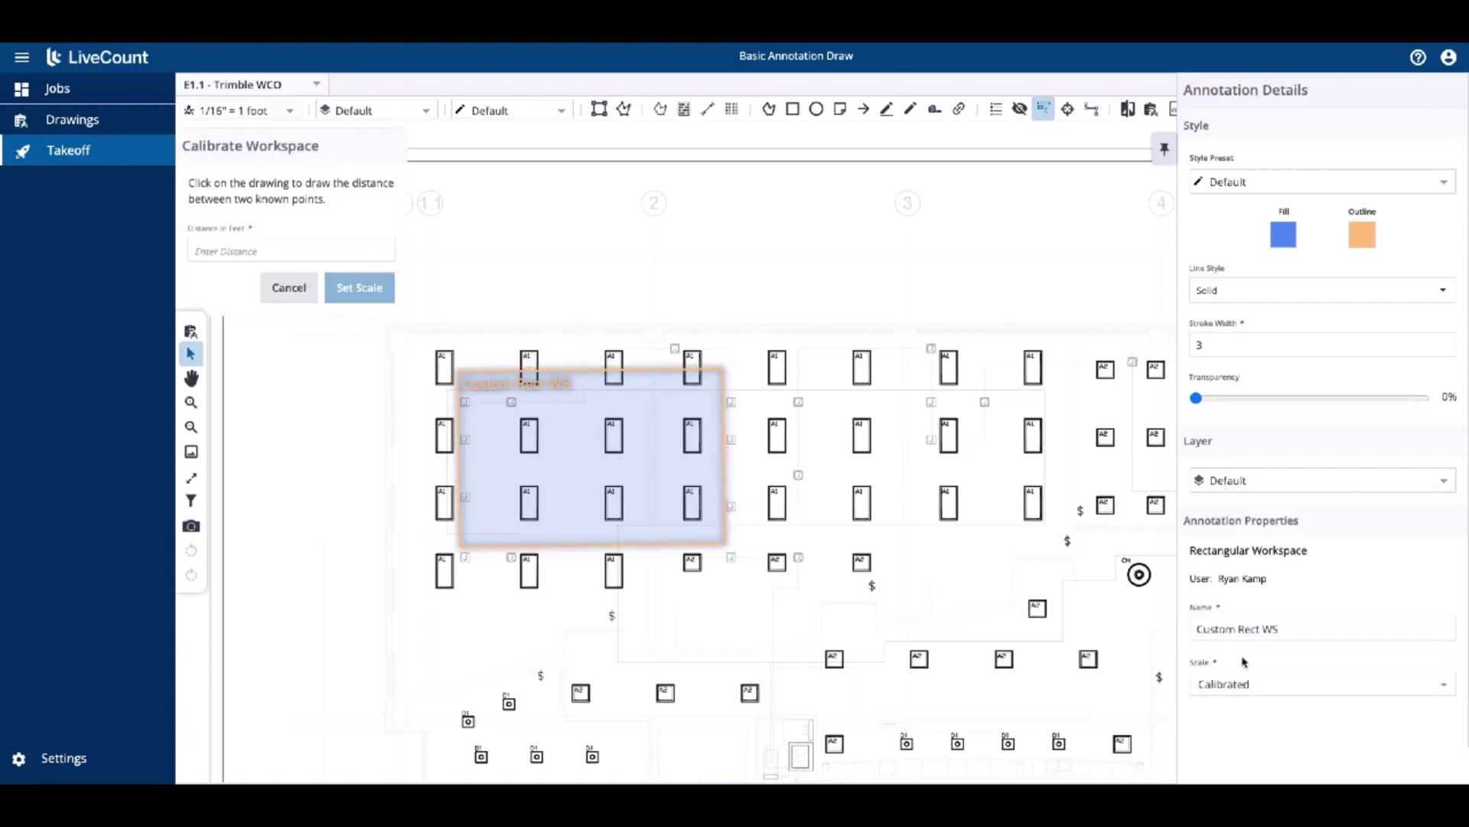
click(291, 288)
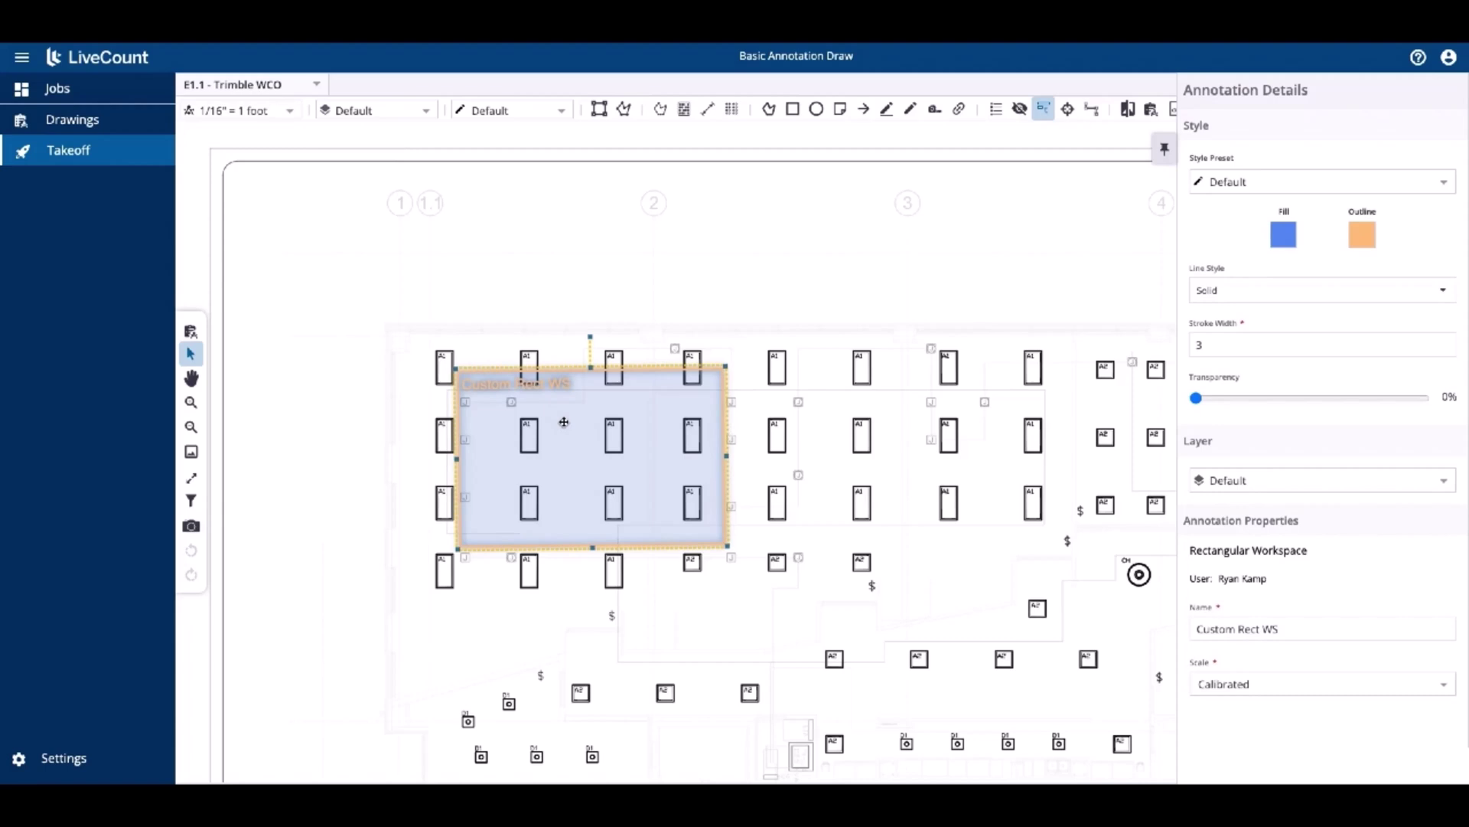
Delete Custom Rect WS and outline Polygon Workspace 1 around the upper-left A1 fixtures.
right_click(564, 422)
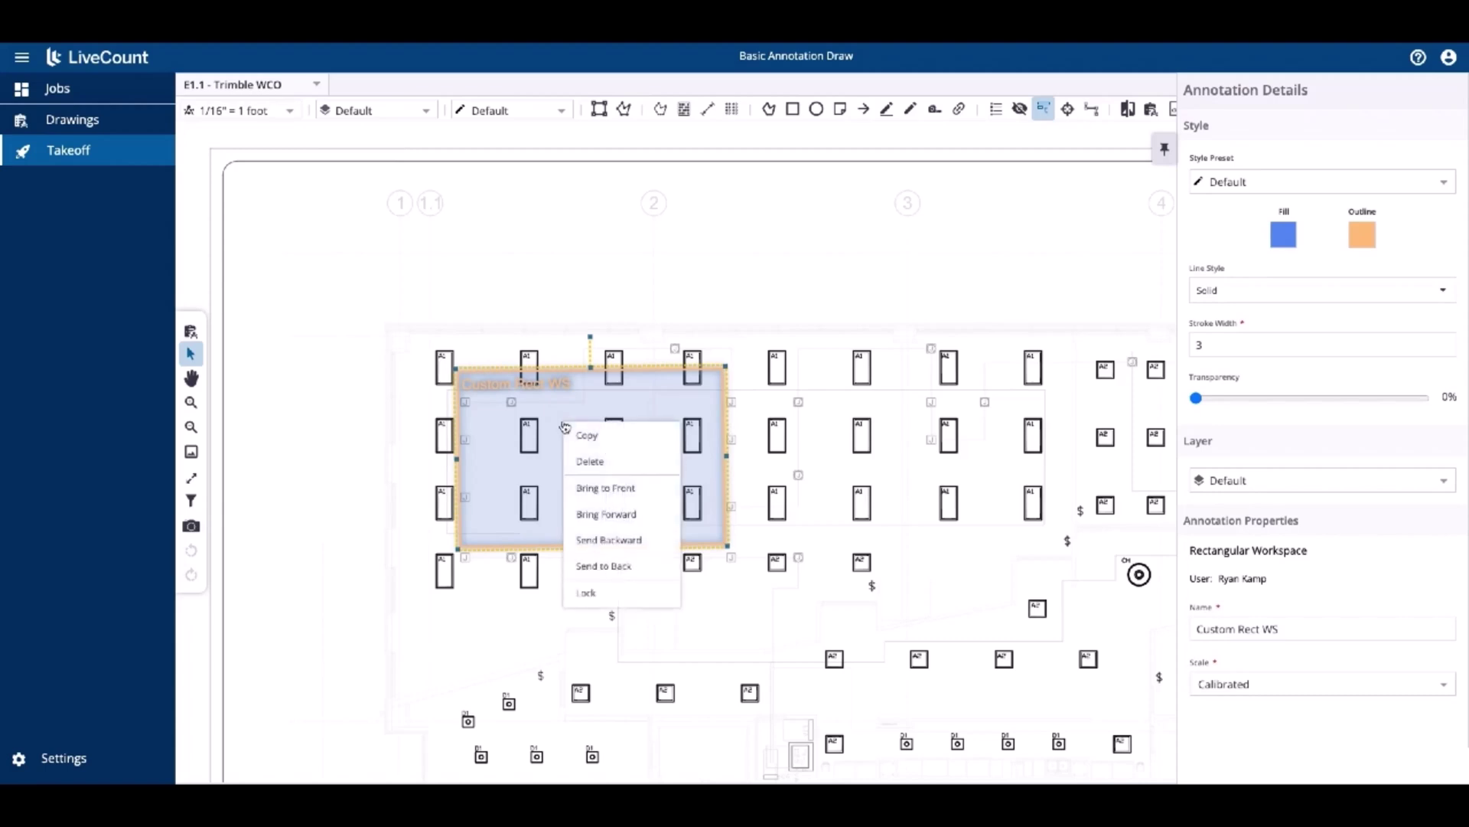
click(582, 463)
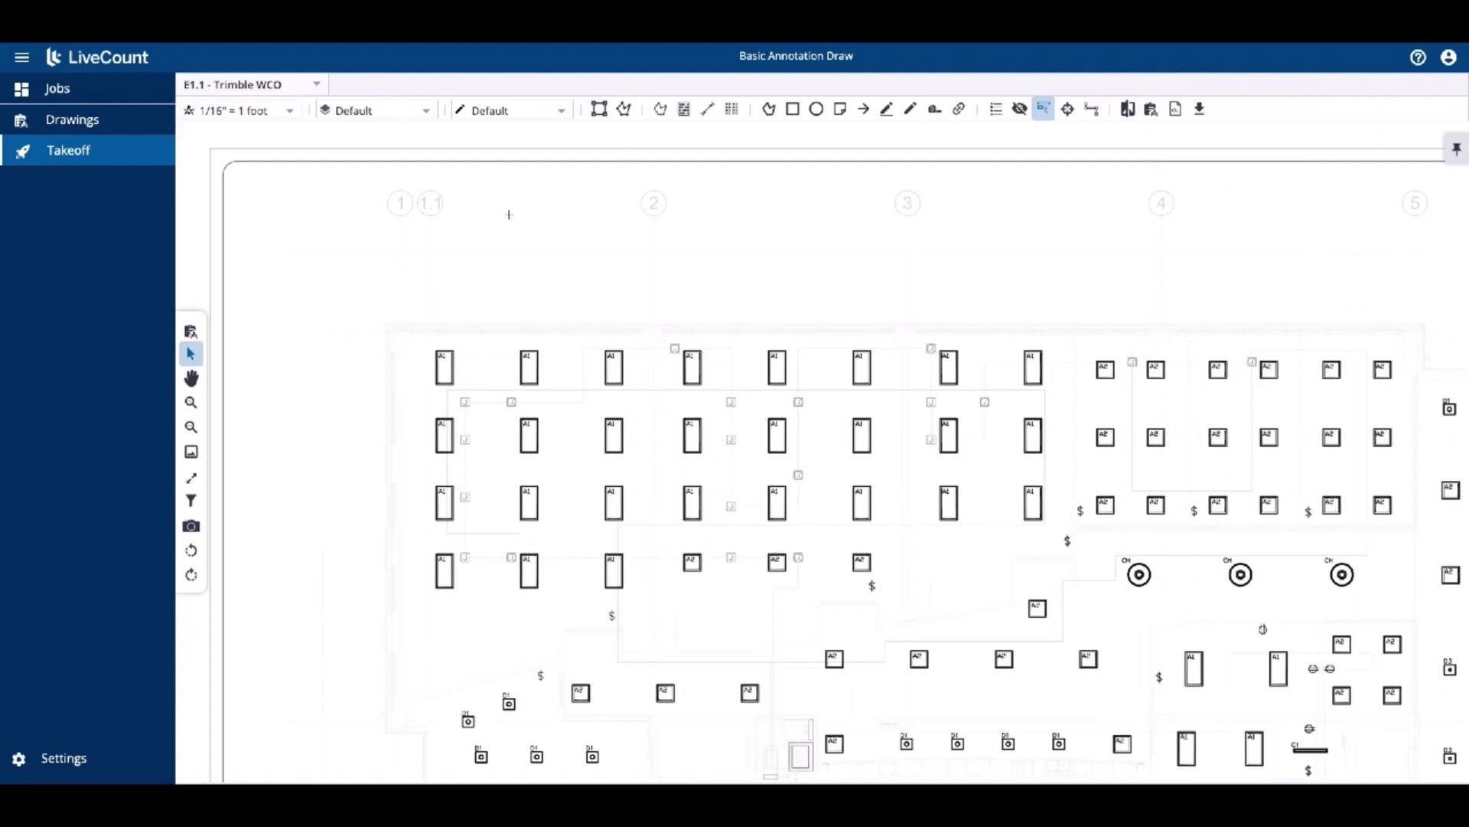
click(394, 332)
click(654, 333)
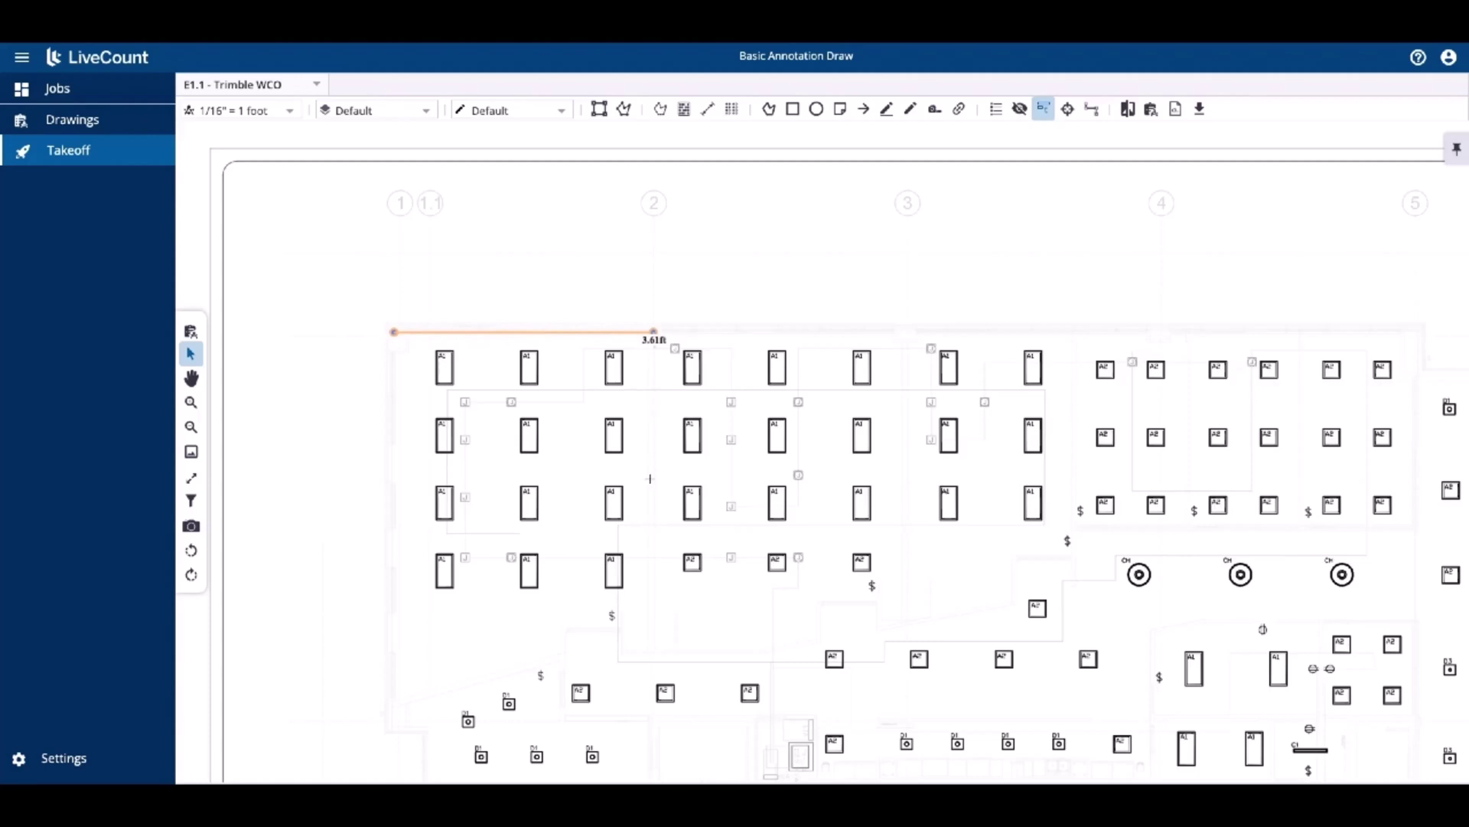
click(650, 529)
click(480, 530)
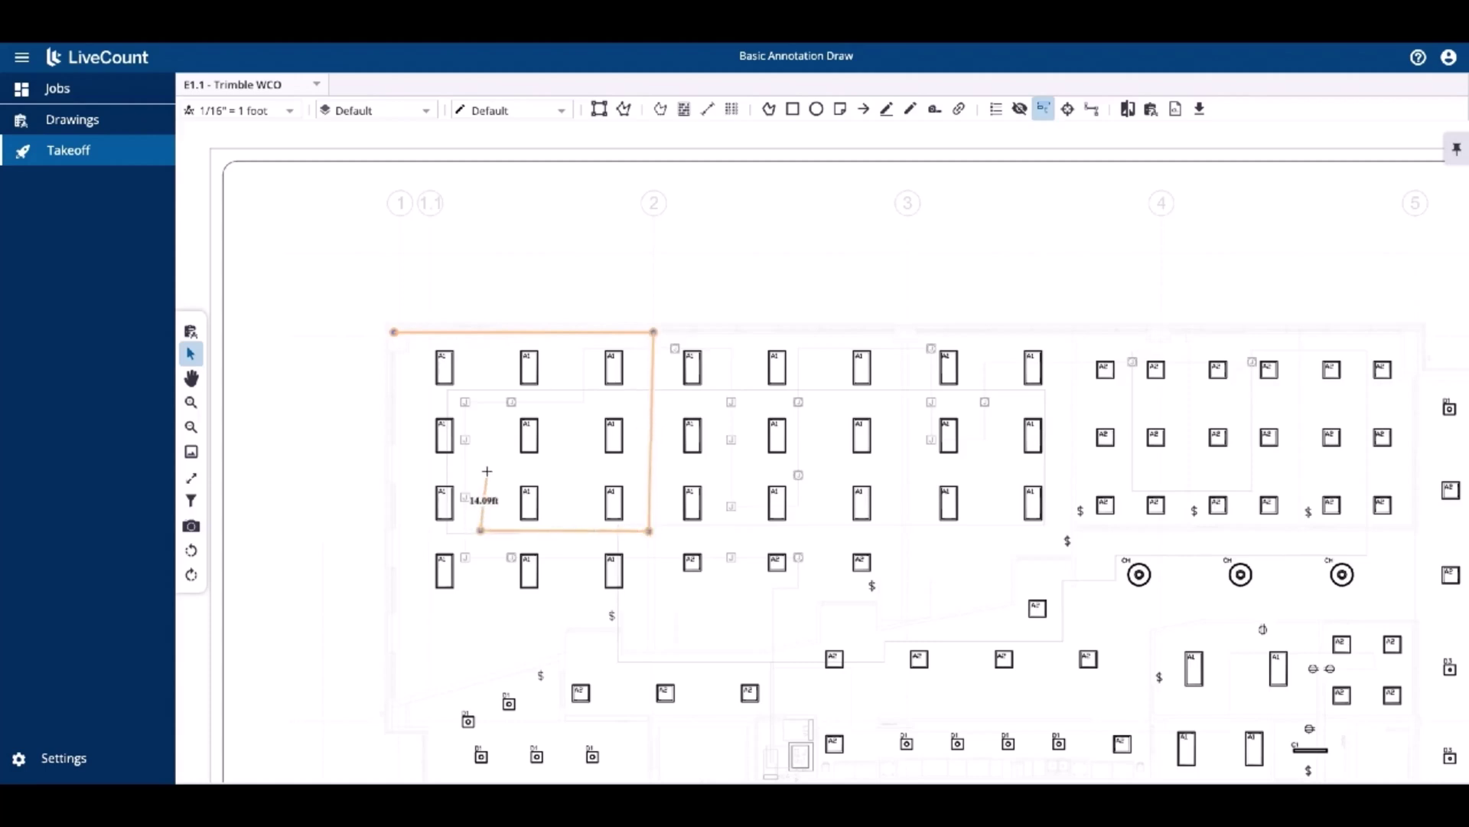
click(487, 470)
right_click(382, 474)
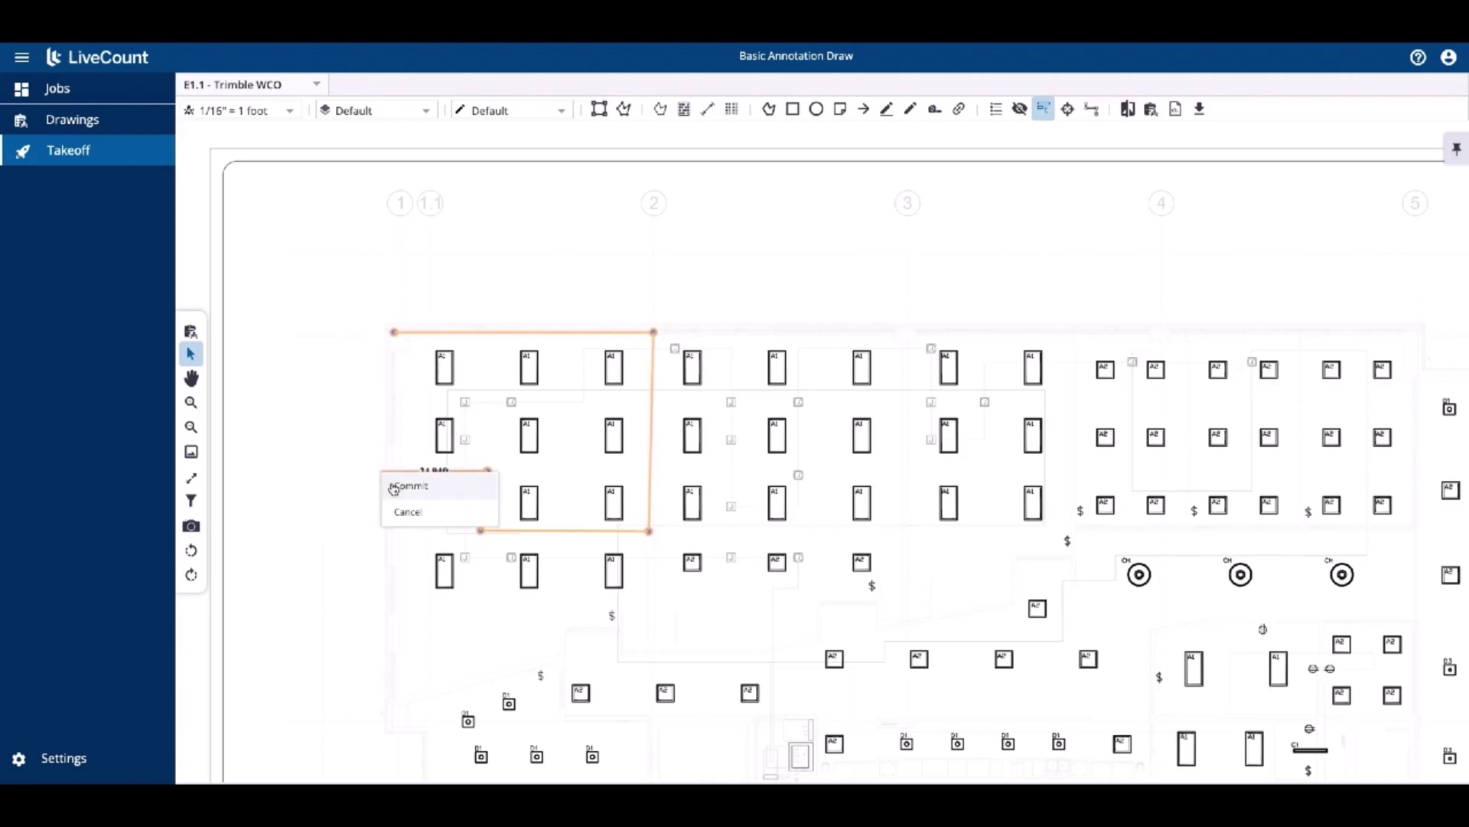
click(394, 487)
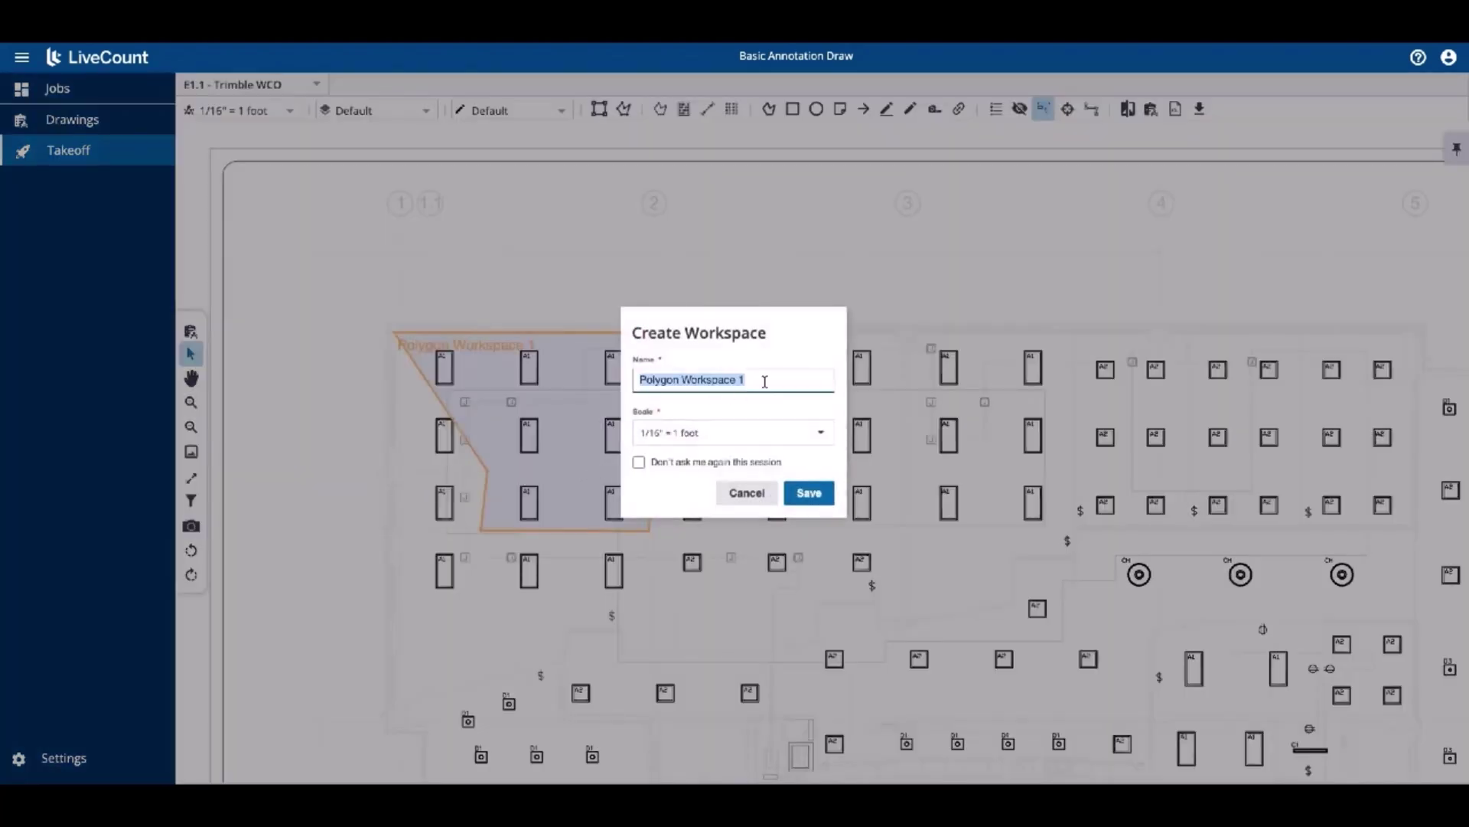
Save Polygon Workspace 1 and drag its notch vertex down-left to reshape it.
click(809, 494)
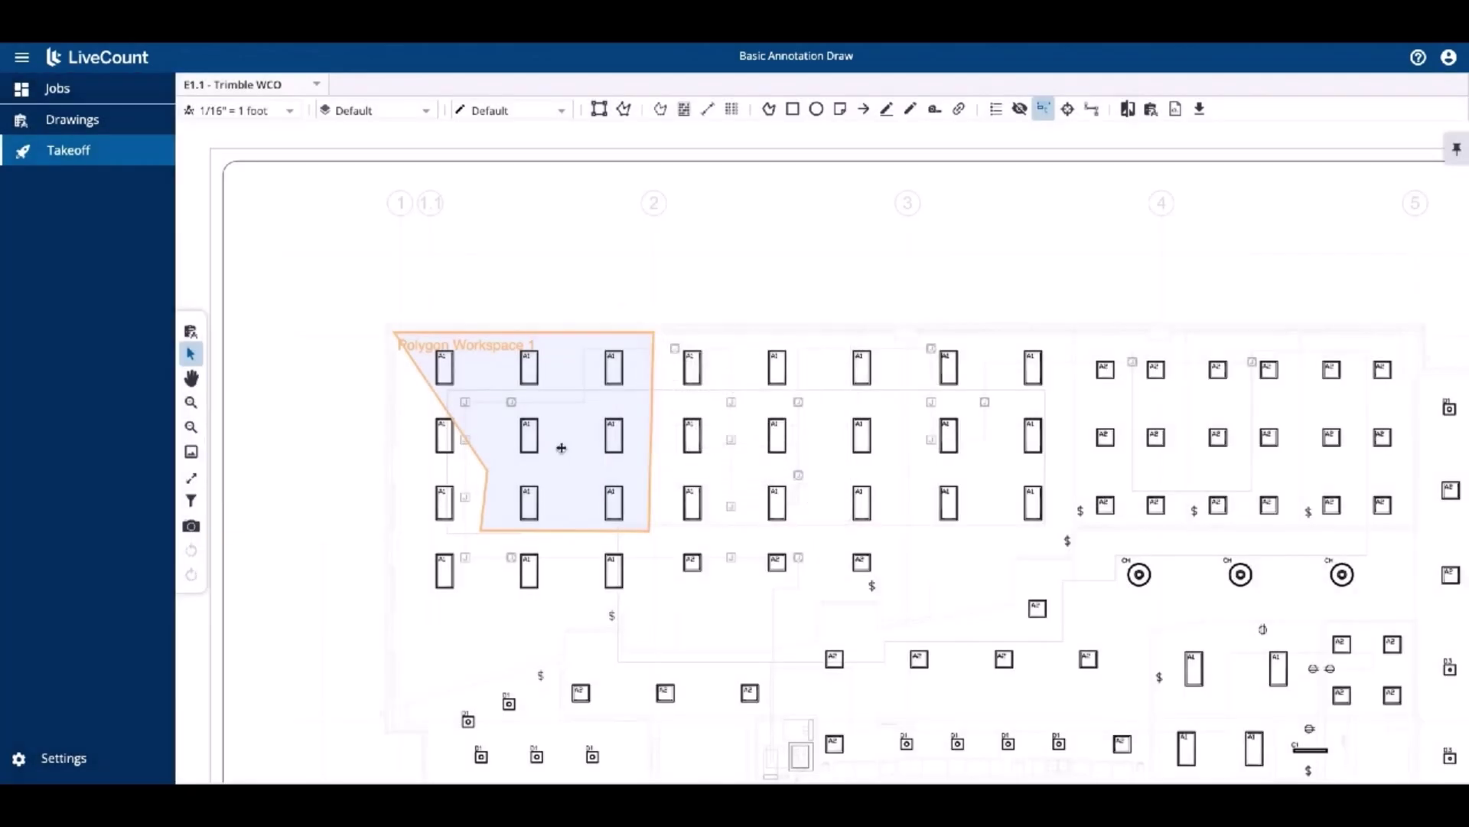
click(561, 447)
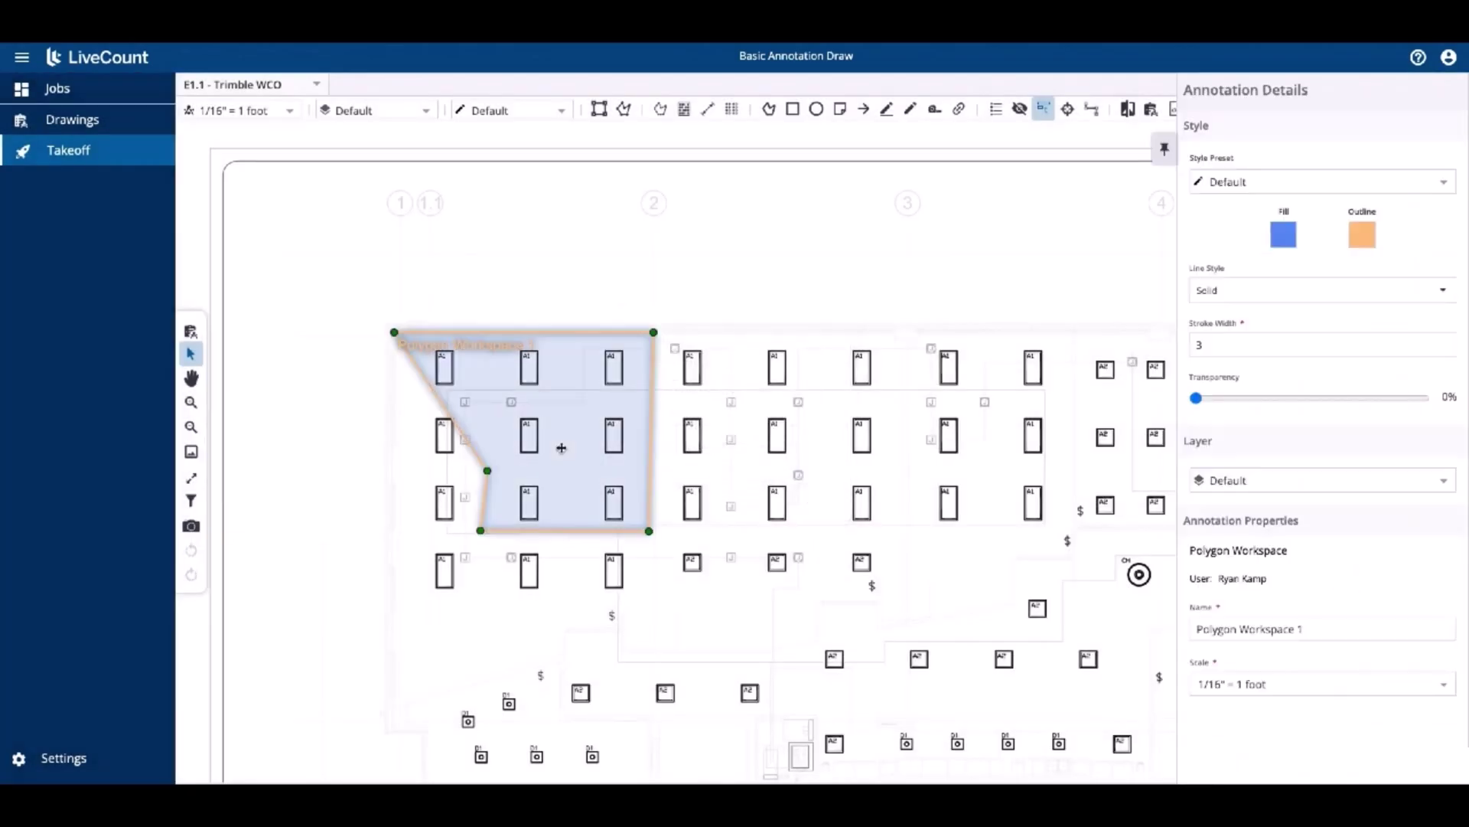
mouse_move(486, 471)
mouse_down()
mouse_move(429, 485)
mouse_move(390, 525)
mouse_up()
click(370, 502)
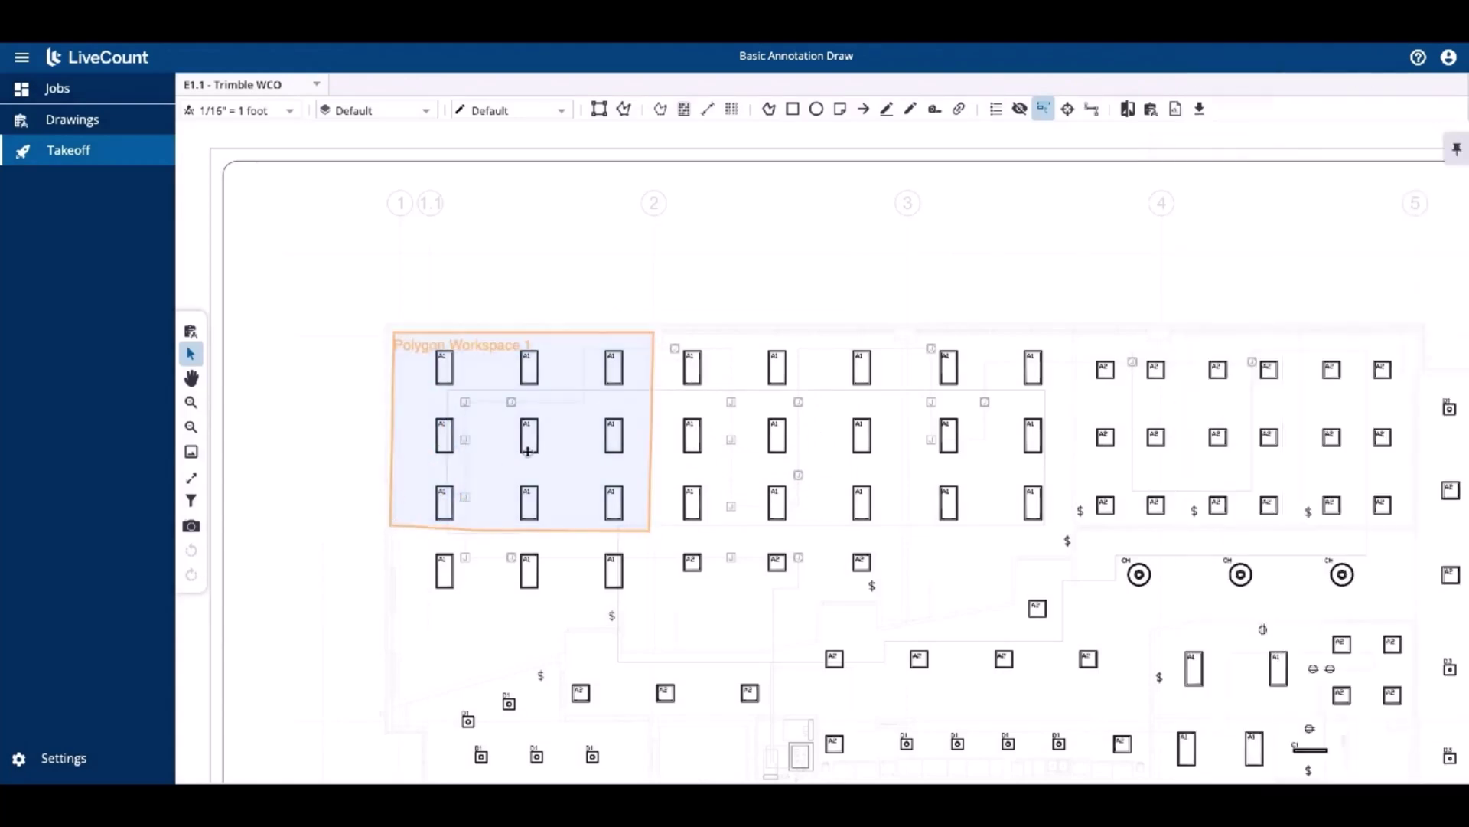
Pull the workspace's top-right corner inward to slant its edge, then reselect it.
click(601, 360)
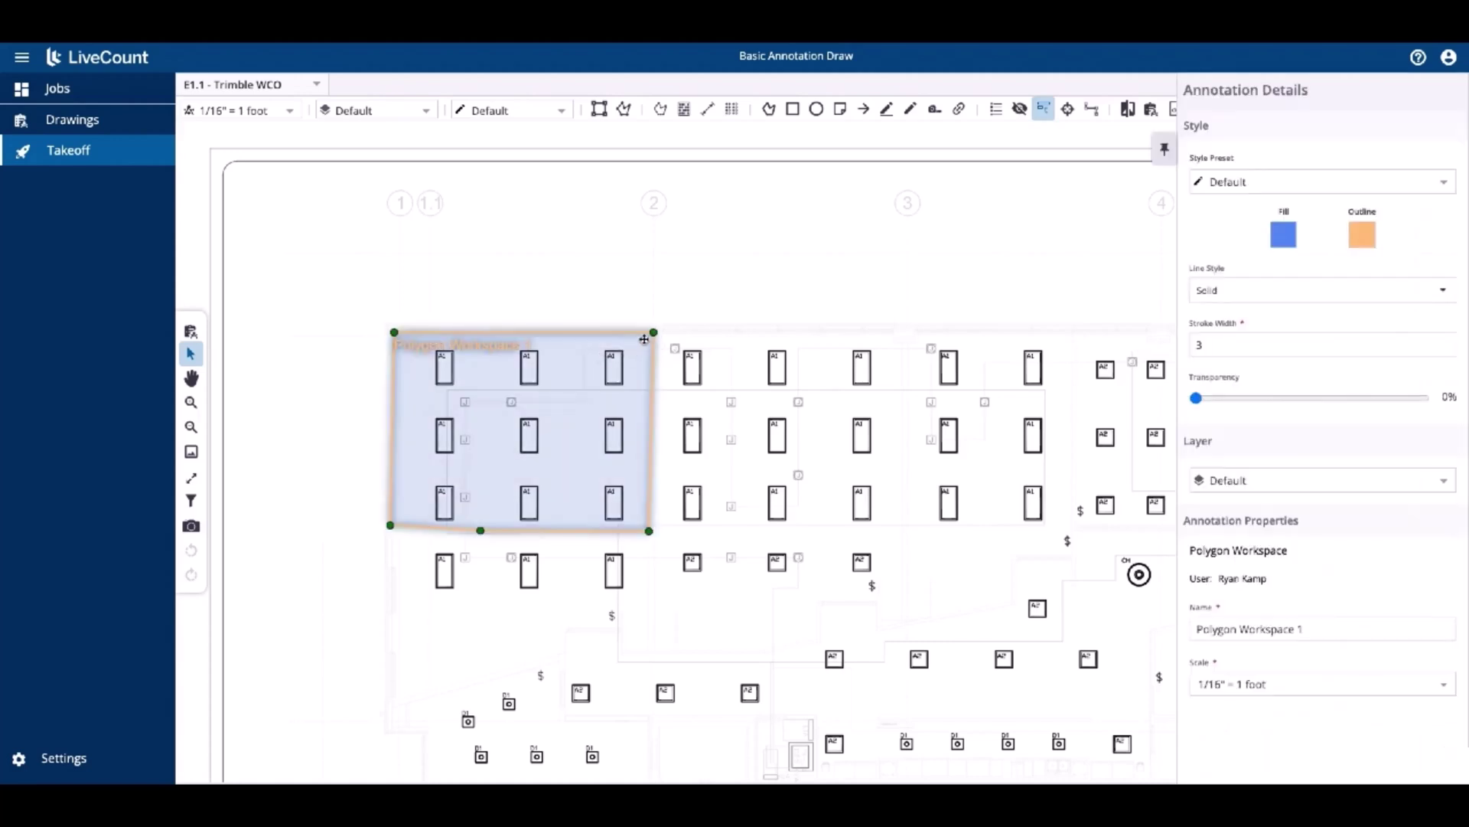
drag(649, 337, 566, 387)
click(545, 411)
click(545, 411)
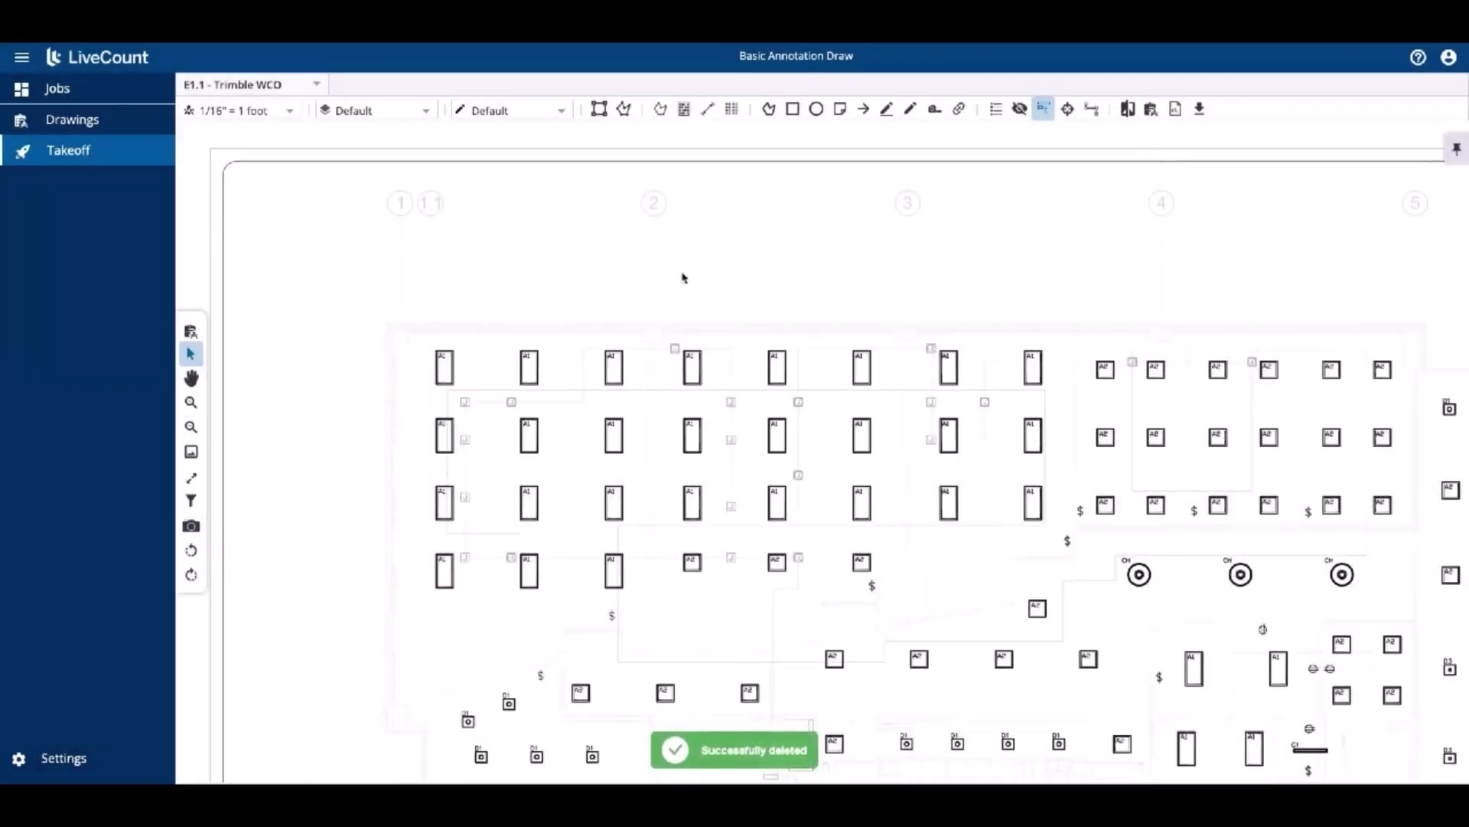
Draw a five-corner area polygon over the upper-left A1 fixtures, measuring 3506.00 ft² and 254.38 ft.
click(662, 114)
click(390, 326)
click(718, 329)
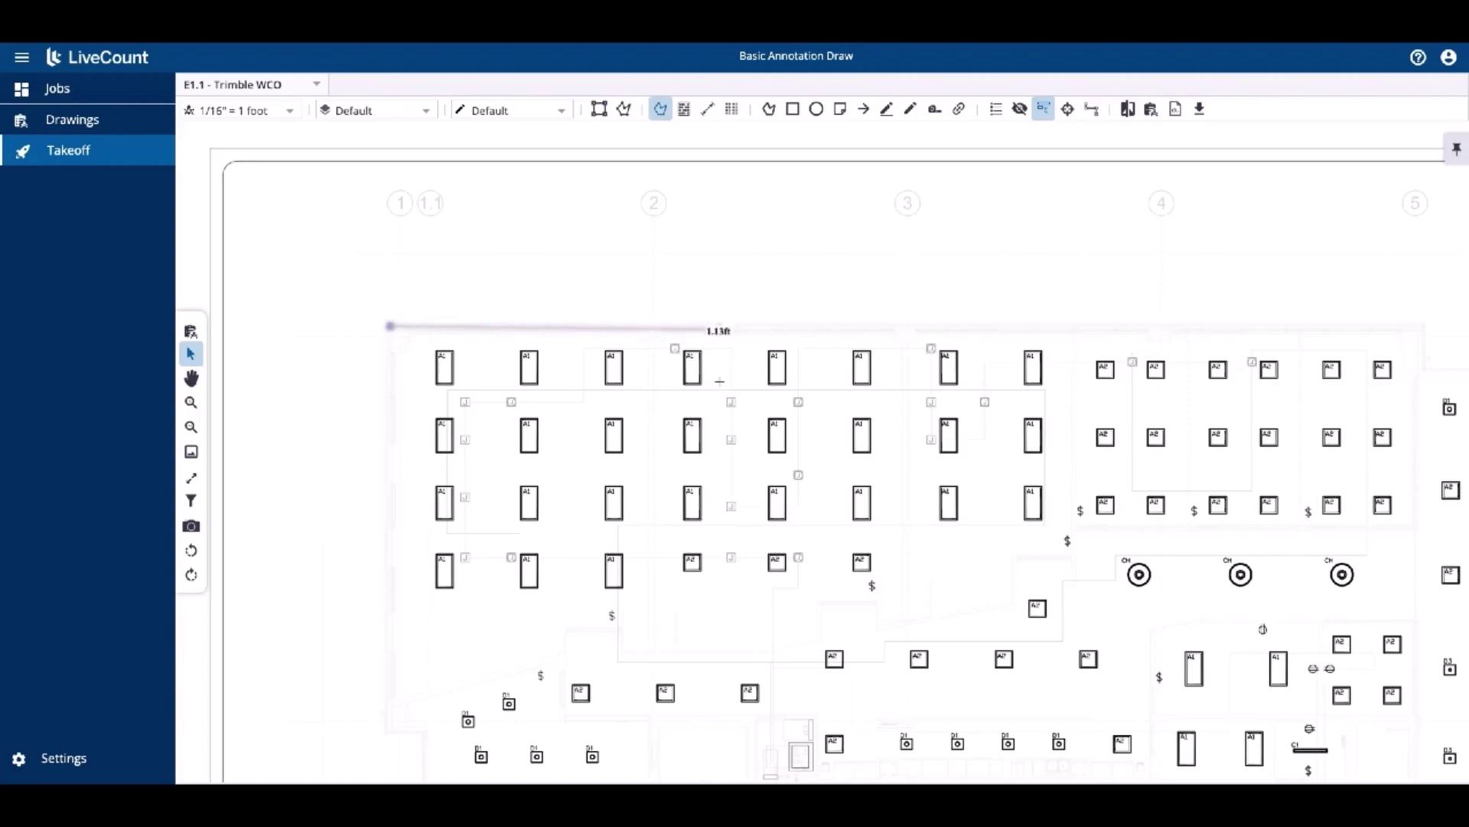
click(727, 542)
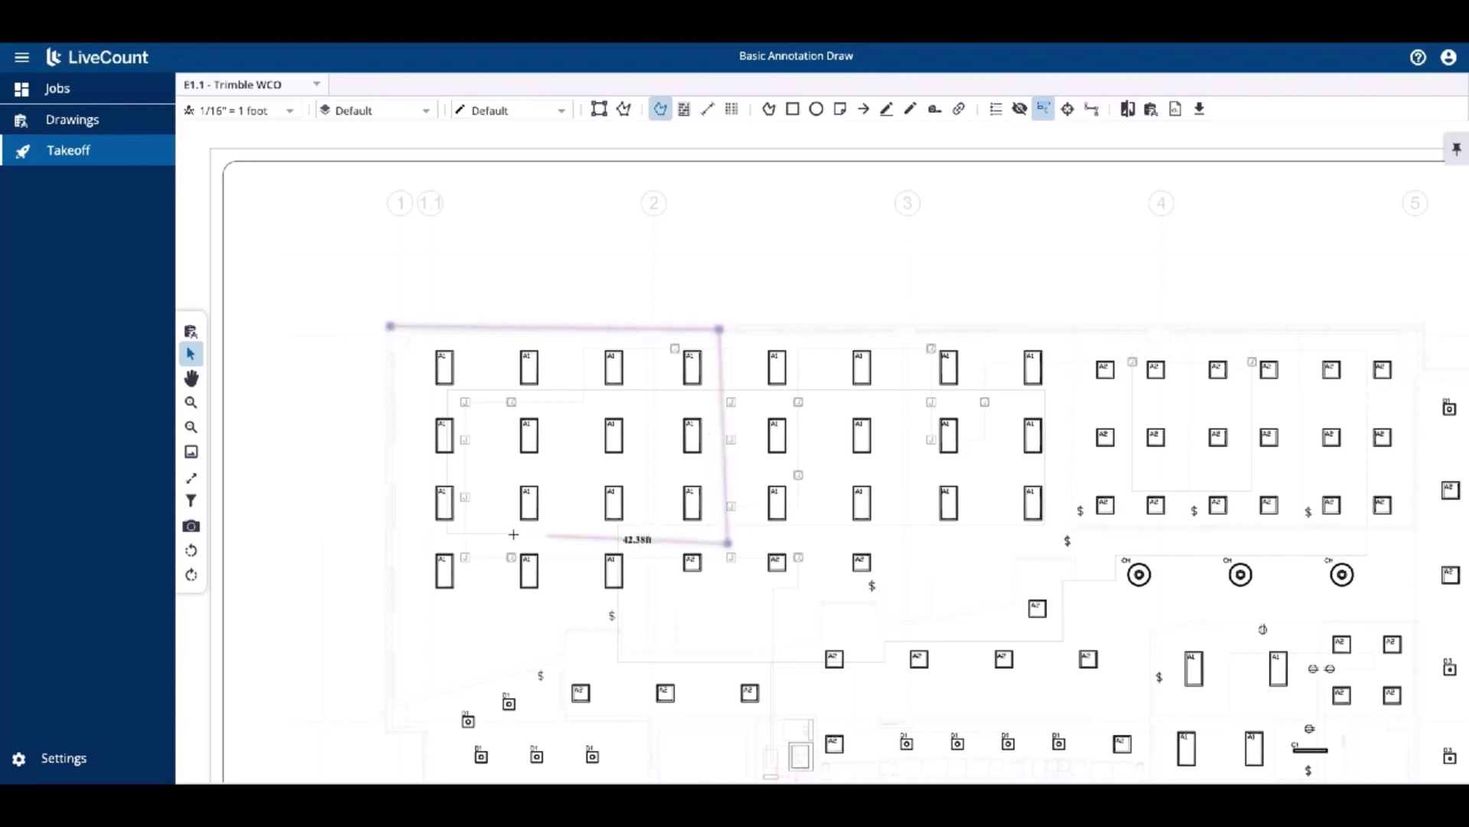
click(484, 469)
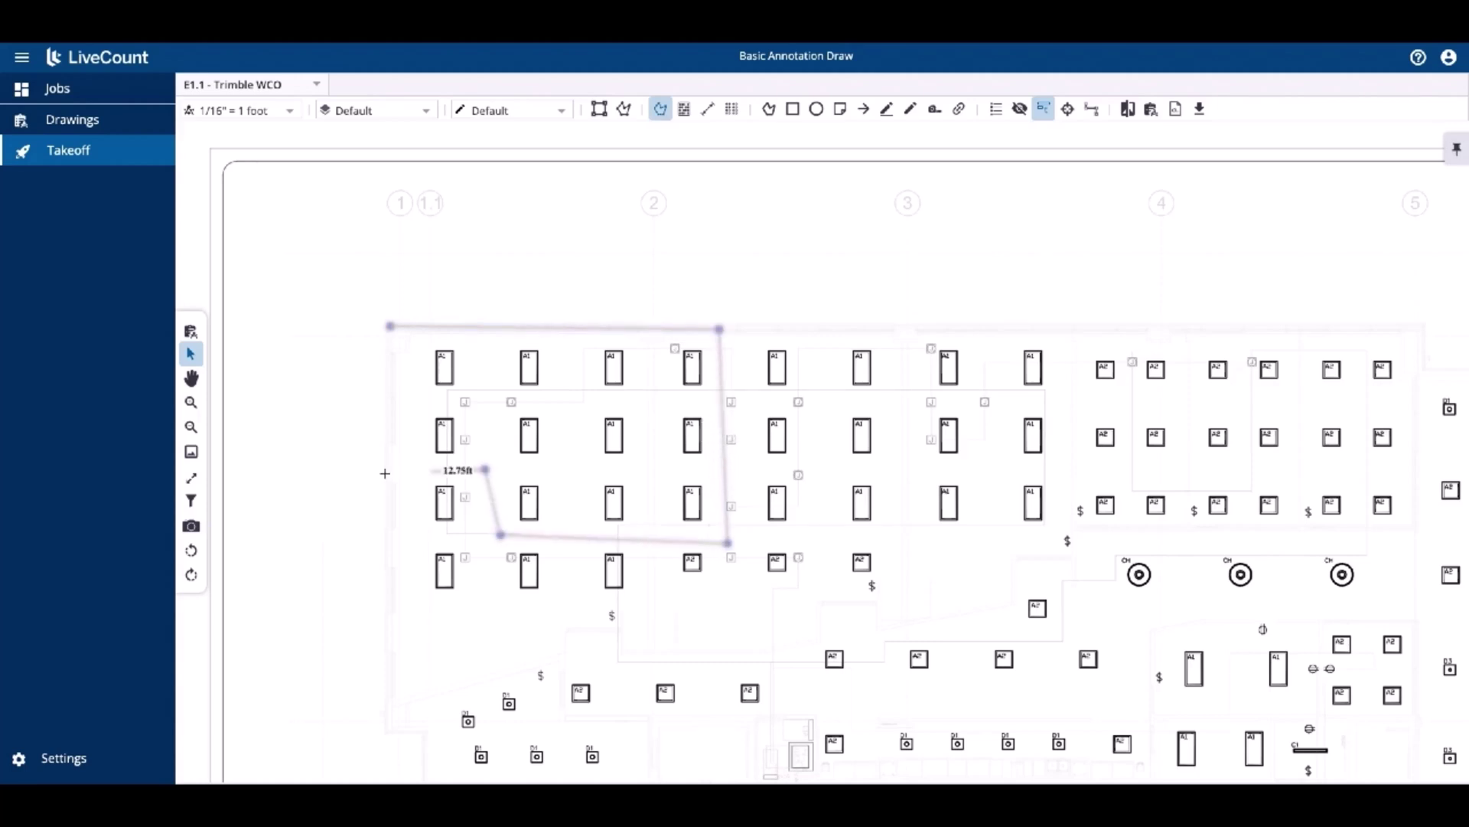
right_click(385, 475)
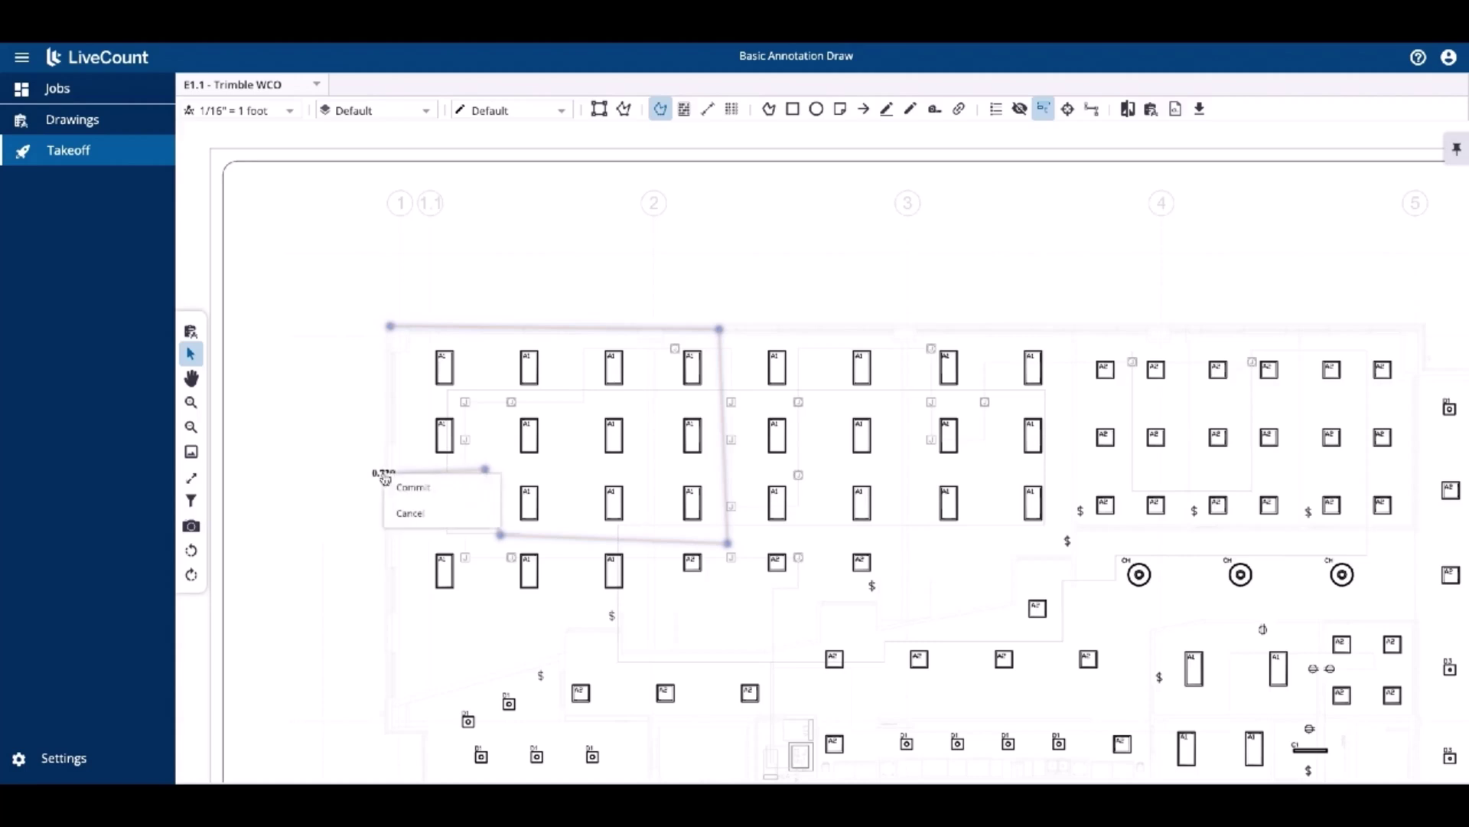
click(416, 491)
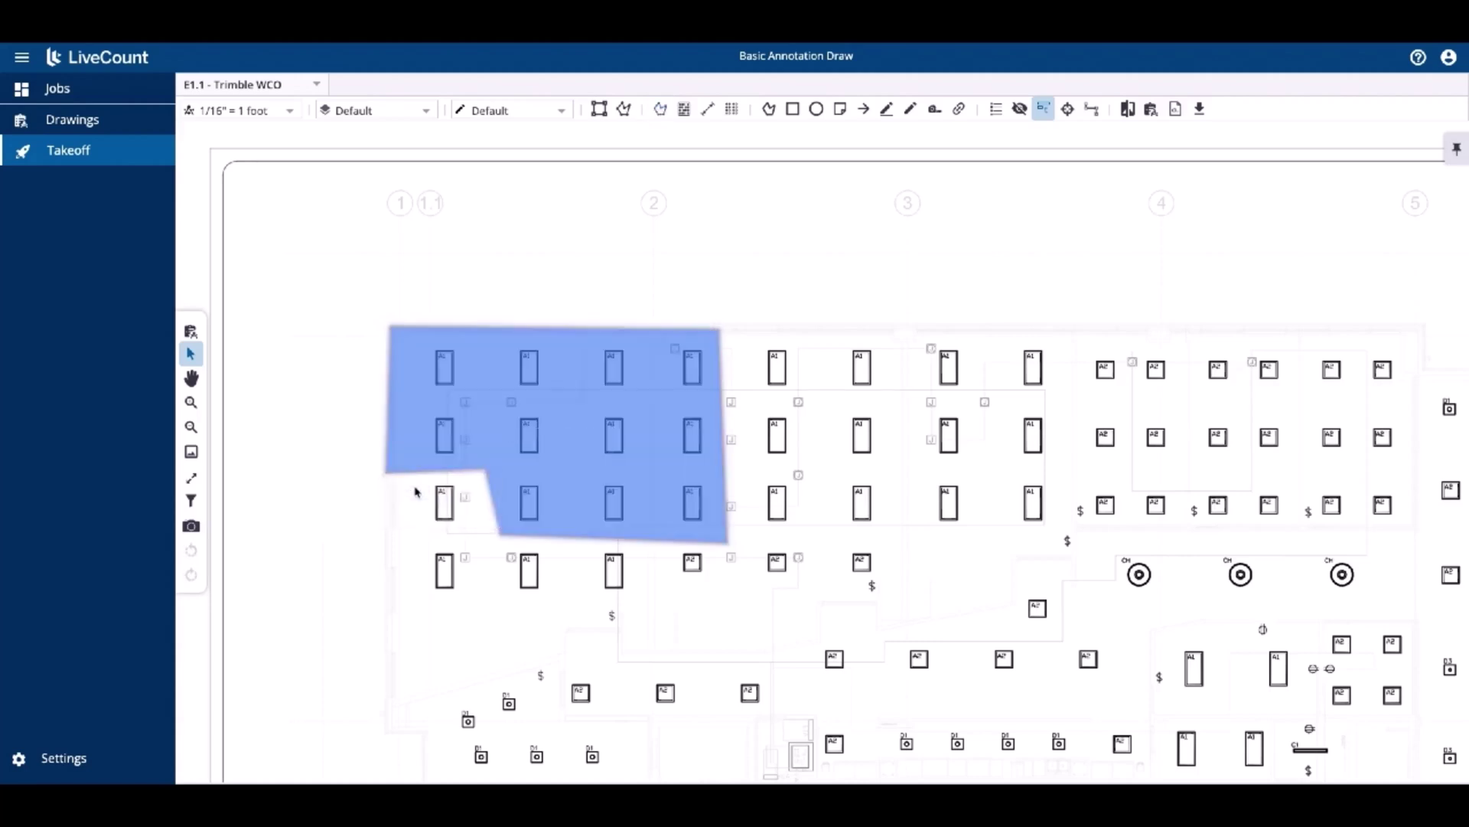
click(553, 393)
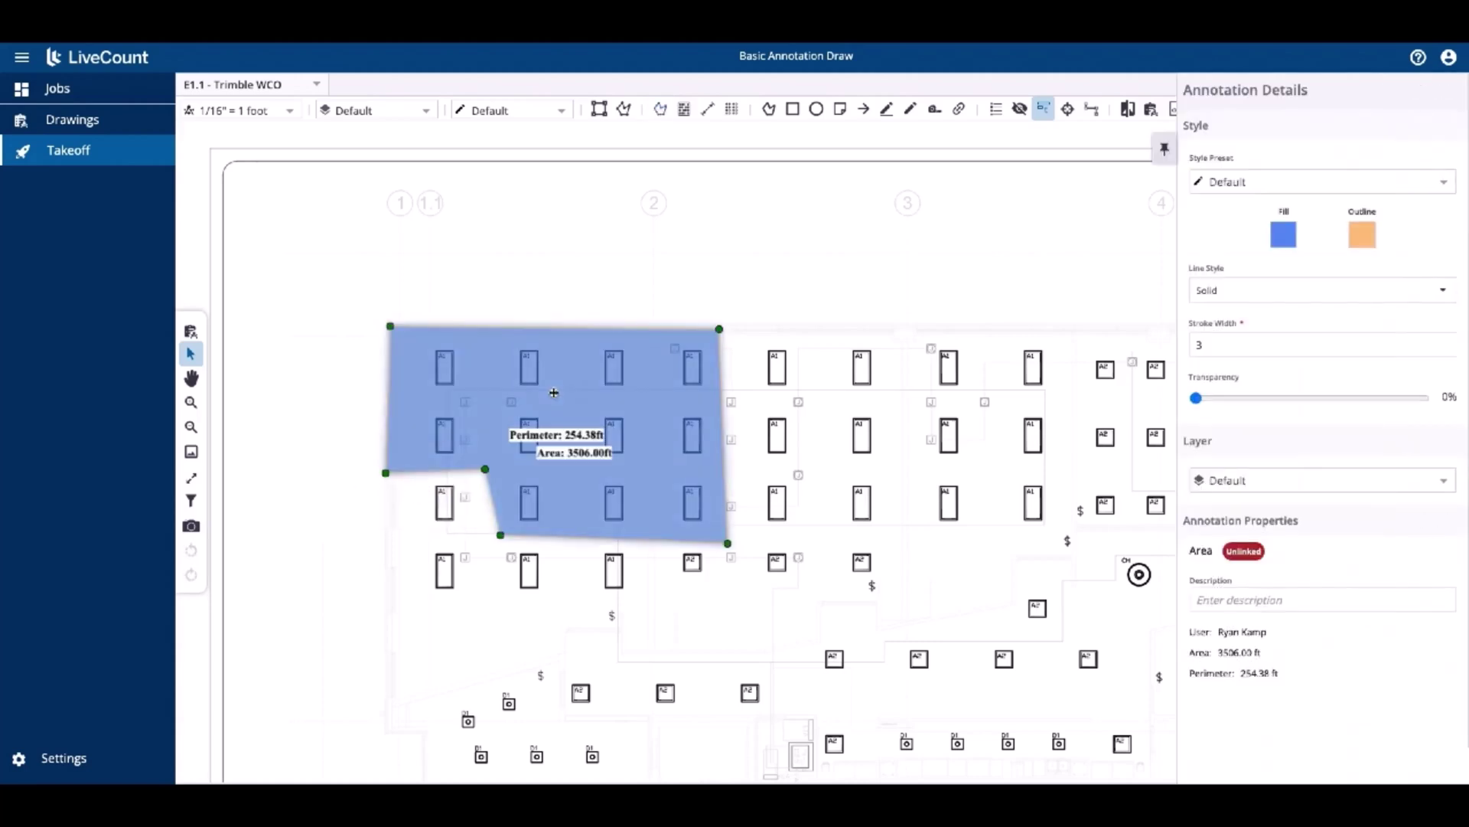
Drag the area's notch corner down-left to 3843.80 ft² and give it the description 'Area'.
drag(486, 470, 400, 530)
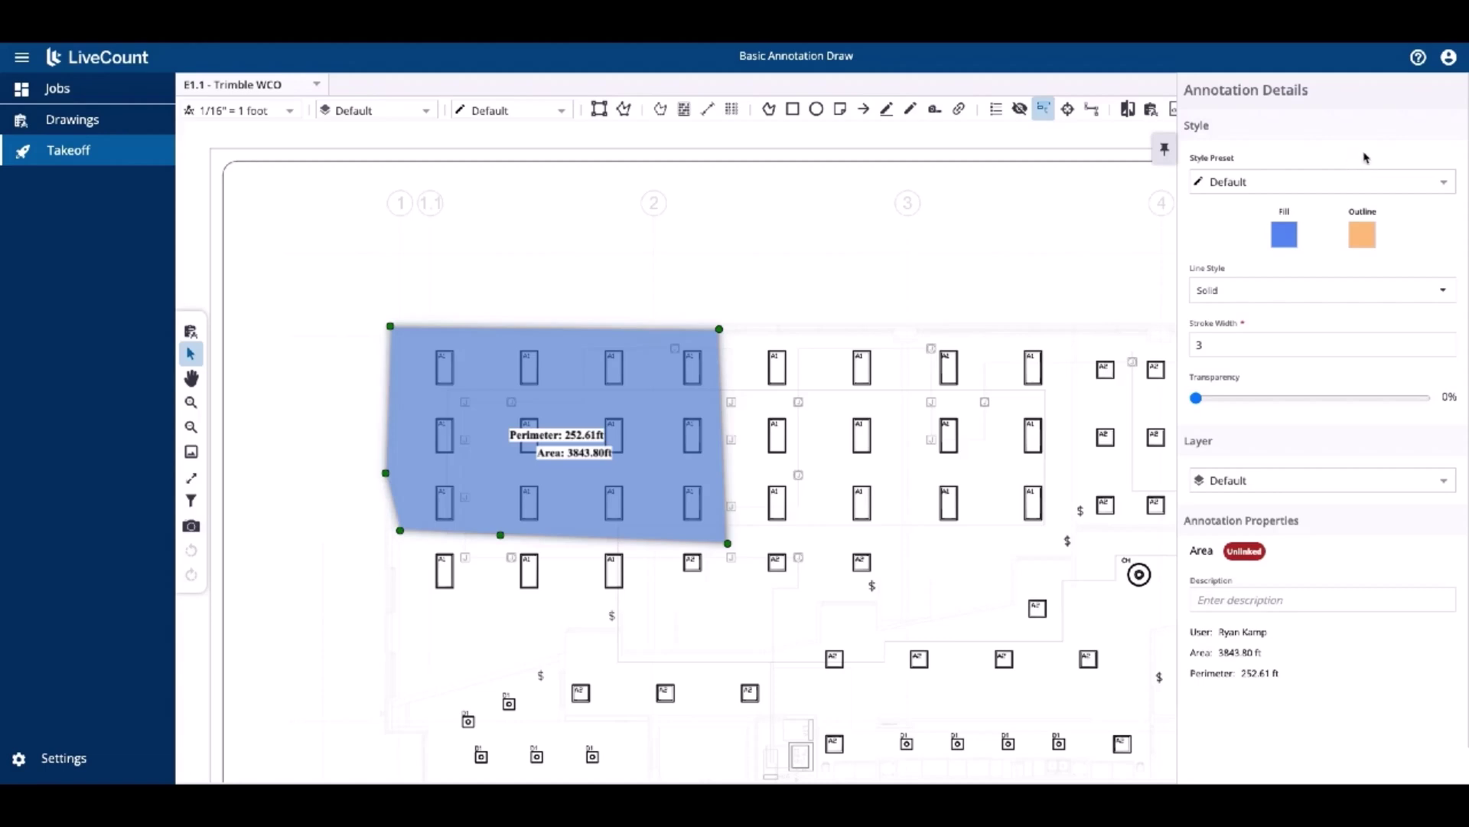
click(1212, 599)
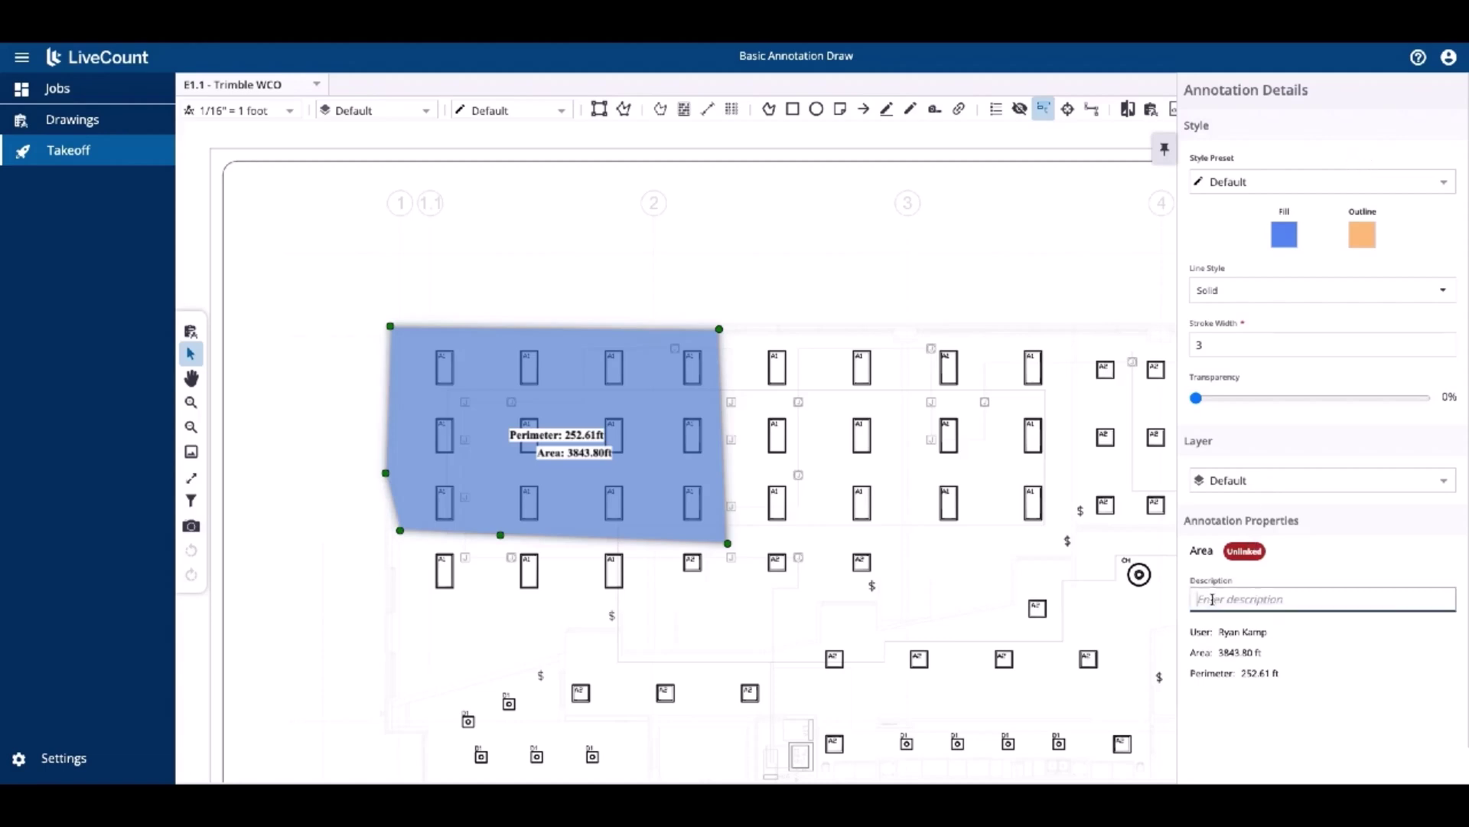
text(Area)
Reselect the blue area annotation and delete it.
click(1076, 545)
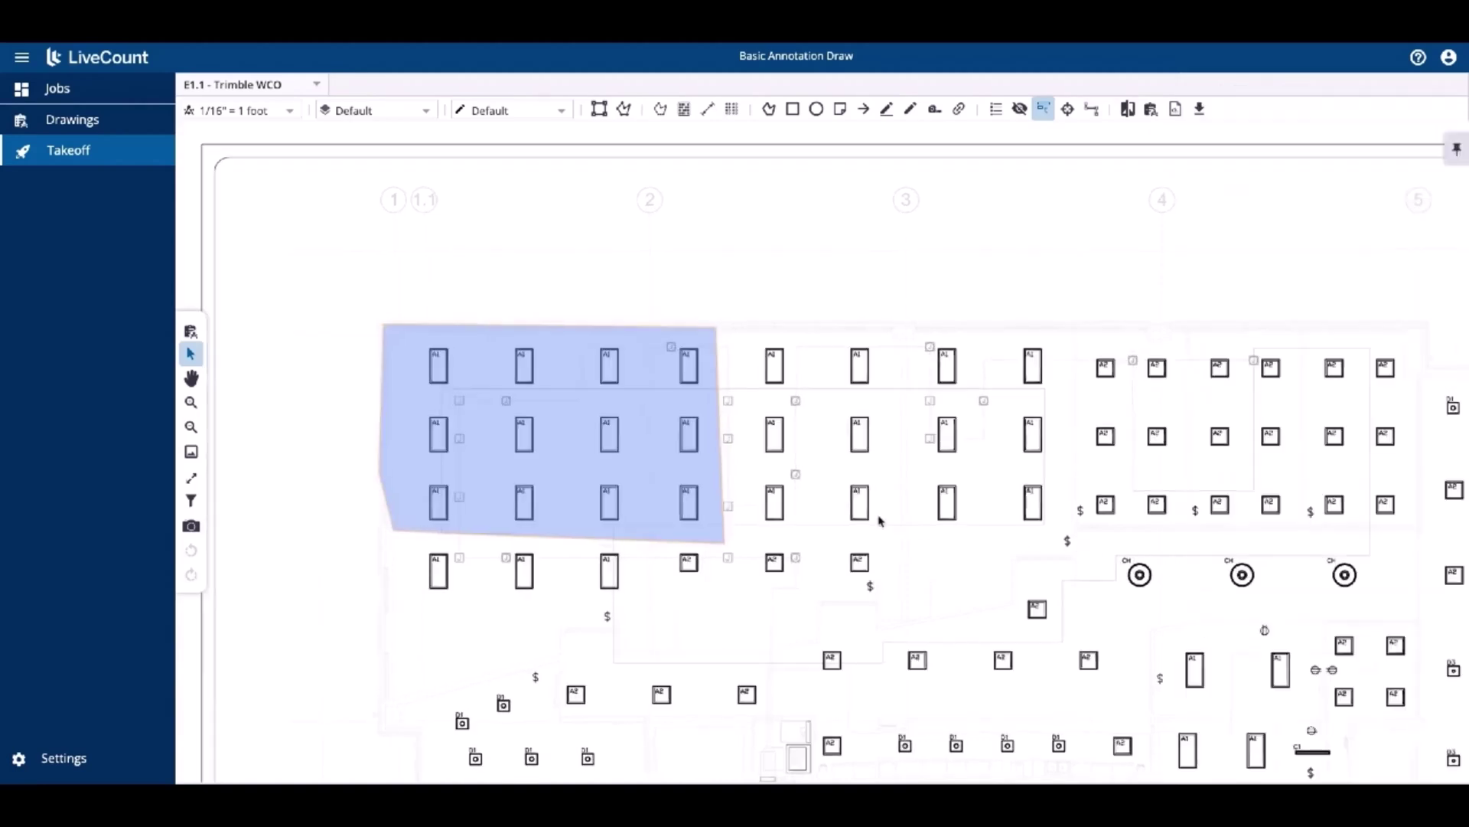
click(551, 437)
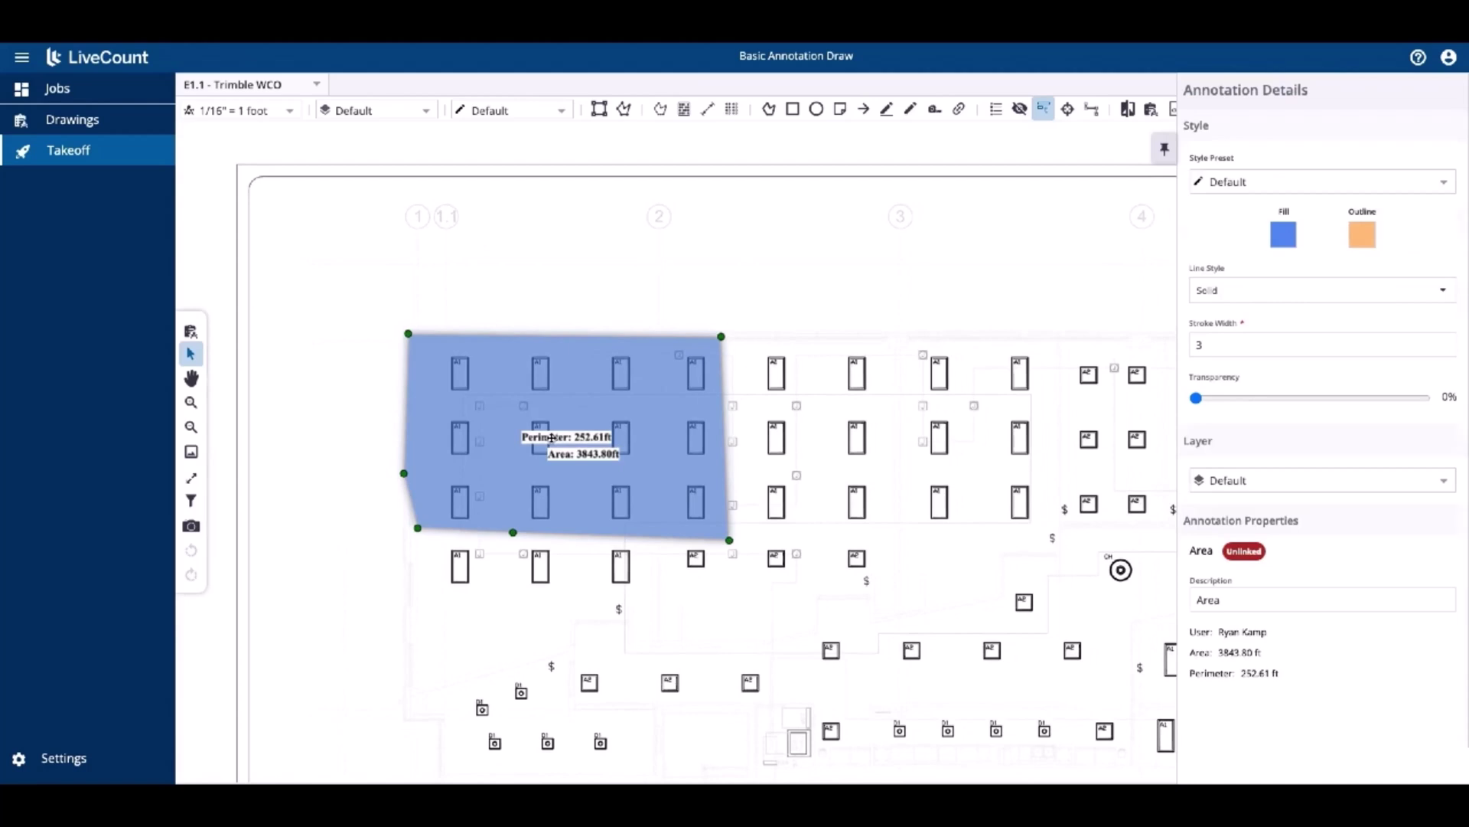
key(Delete)
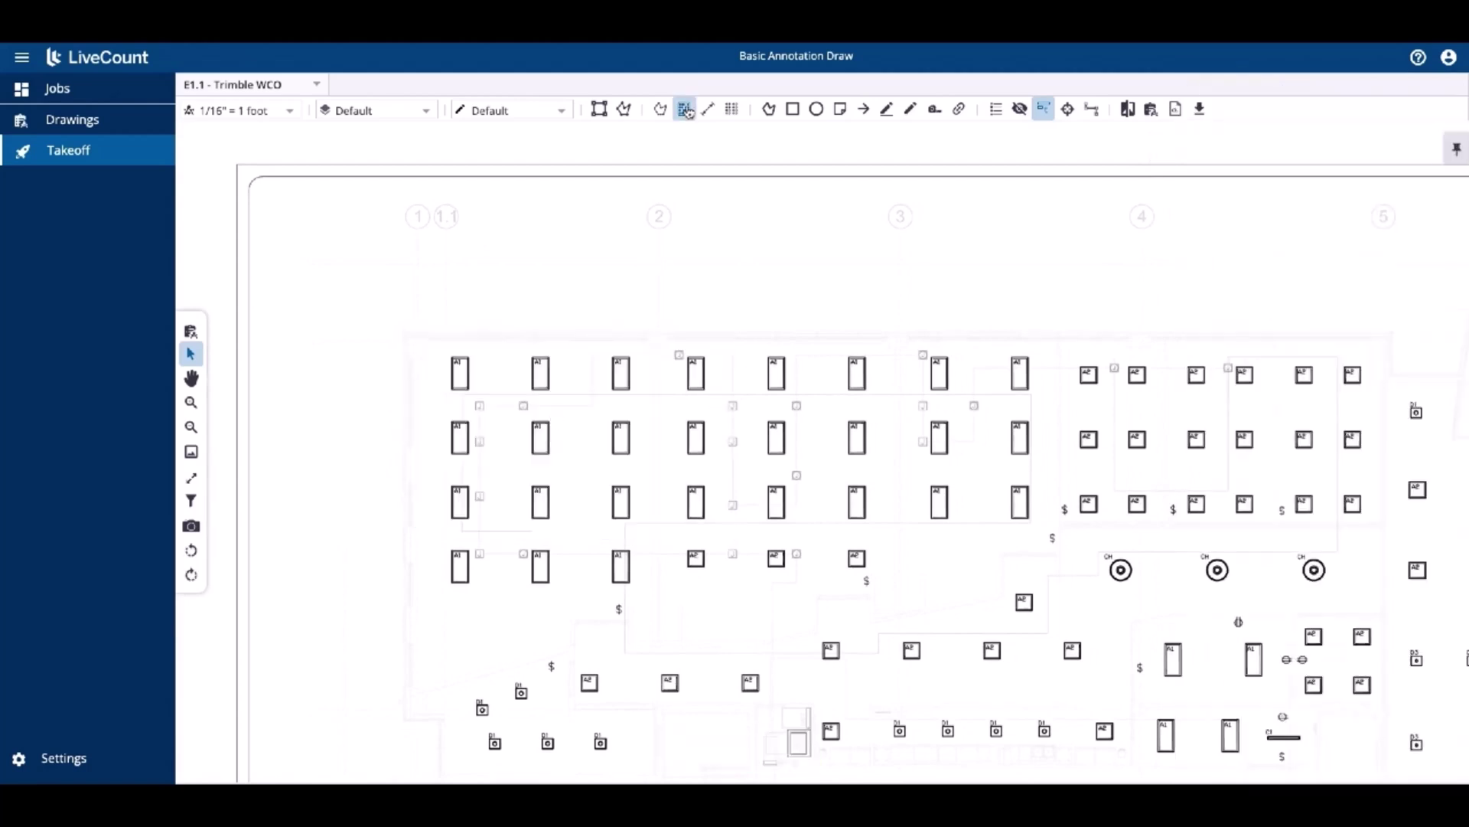
Place count markers on six A1 fixtures and commit the count total of 6.
click(685, 110)
scroll(455, 375, up, 5)
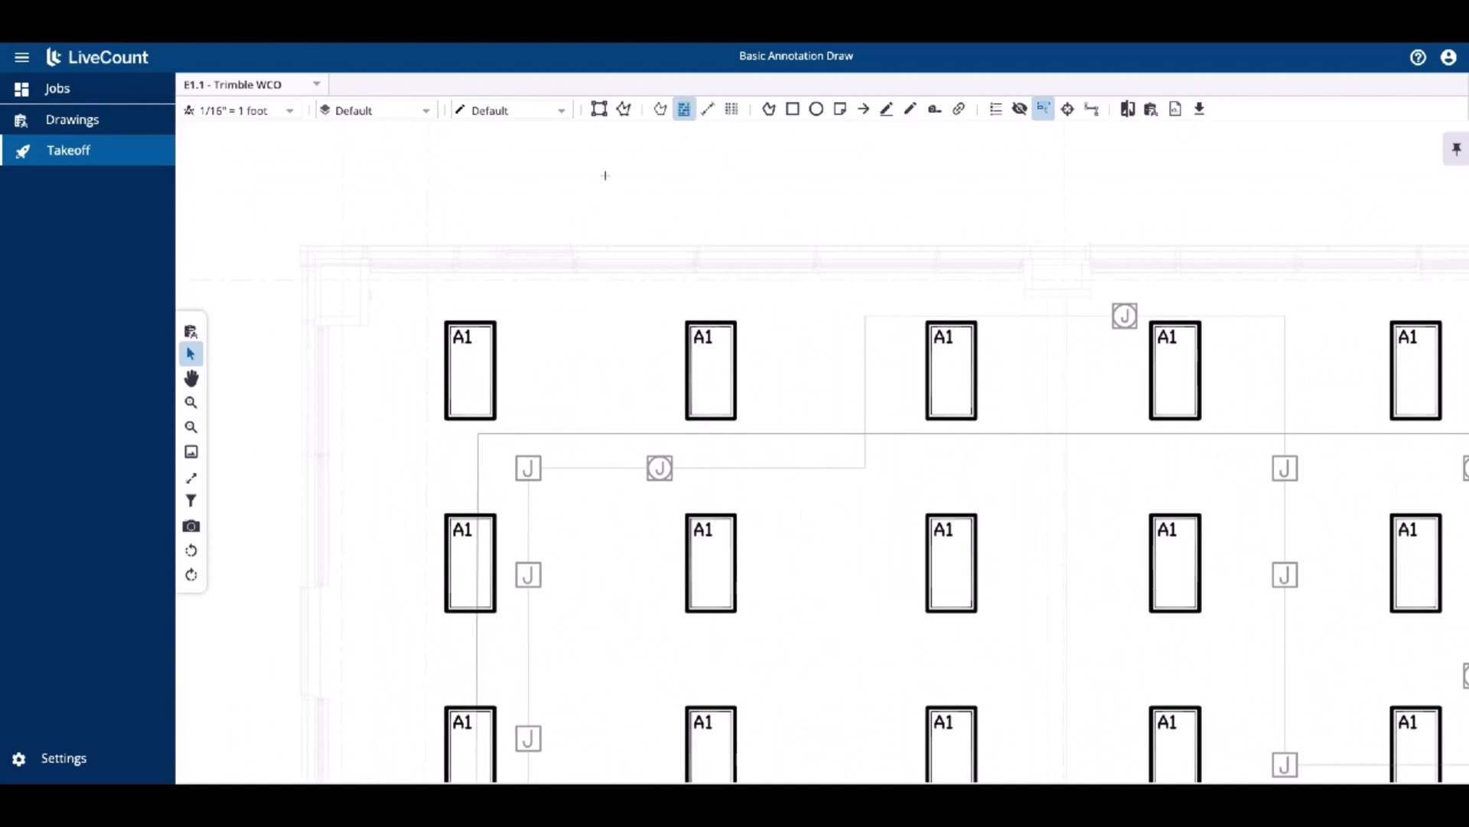
click(470, 371)
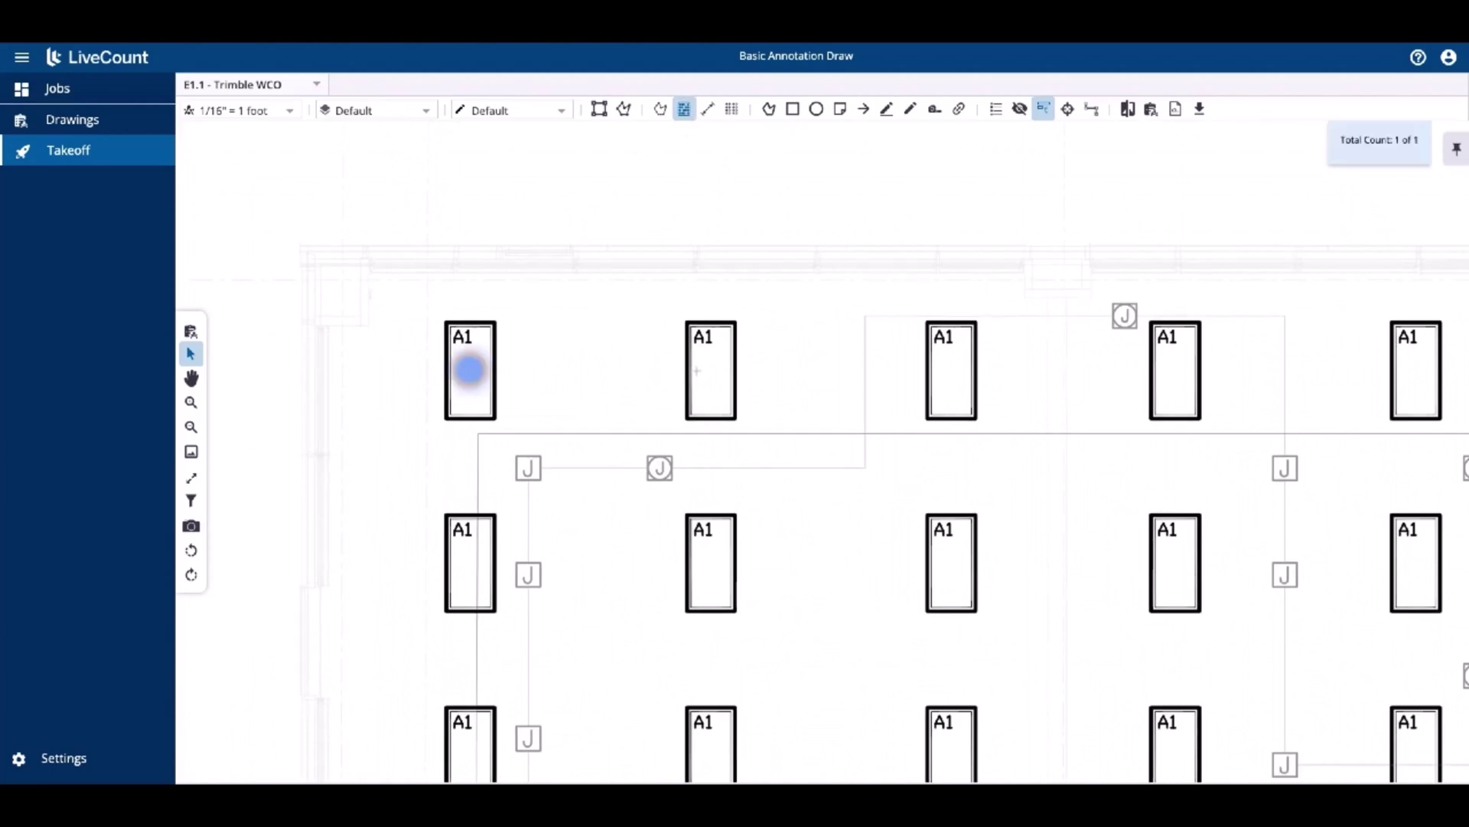
click(717, 372)
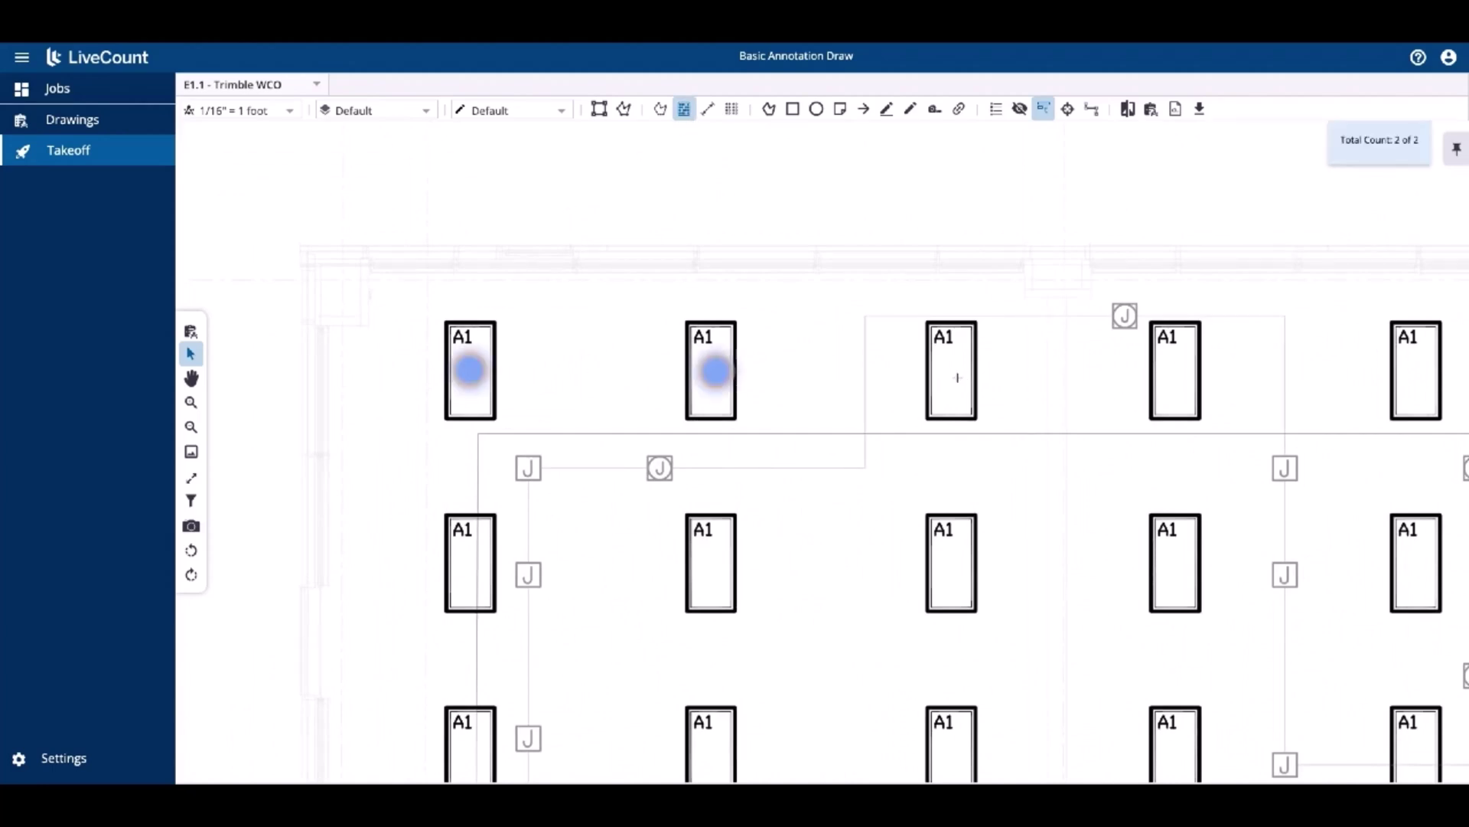
click(955, 565)
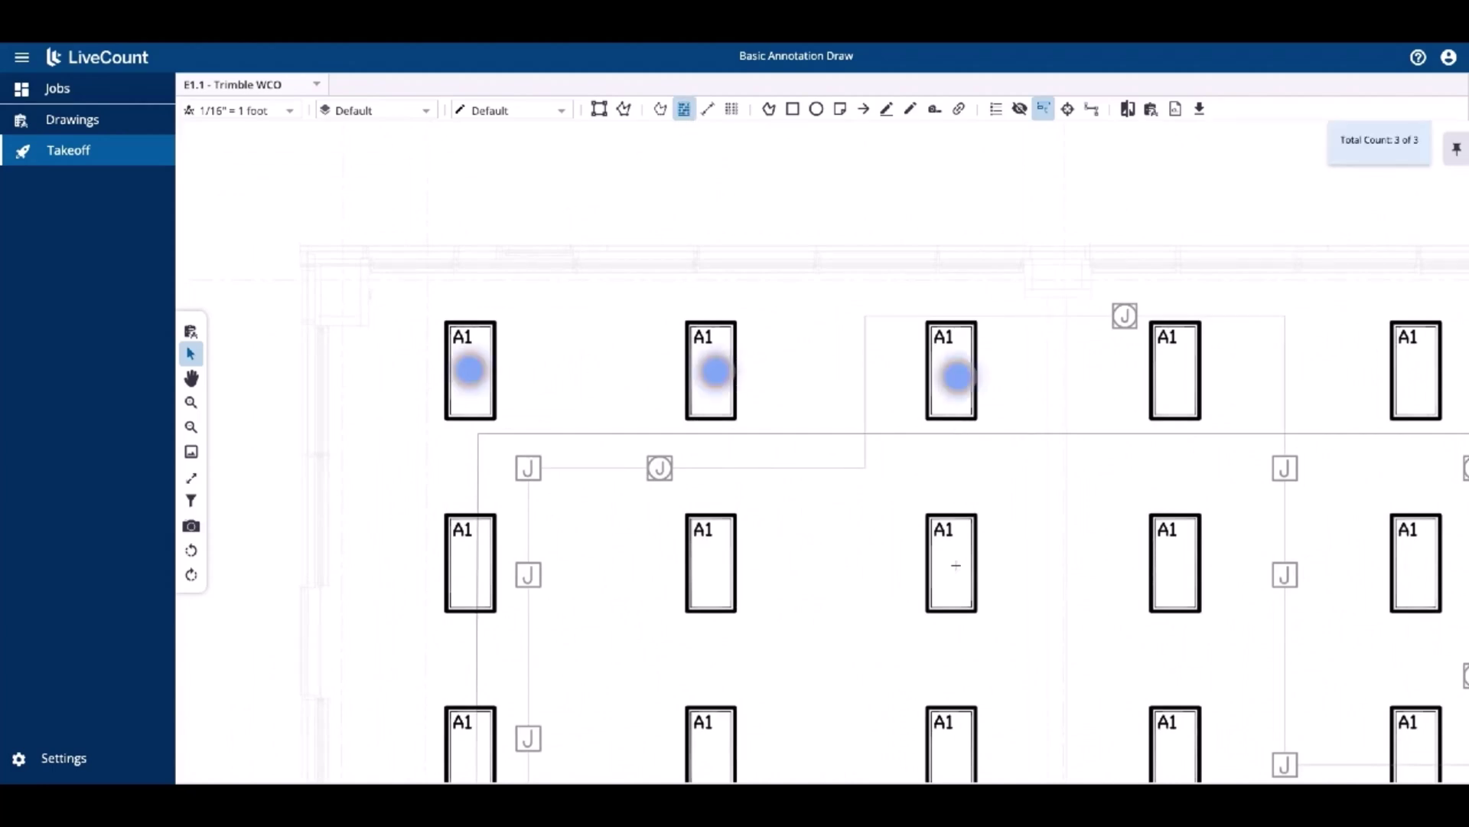
click(1188, 566)
click(1407, 560)
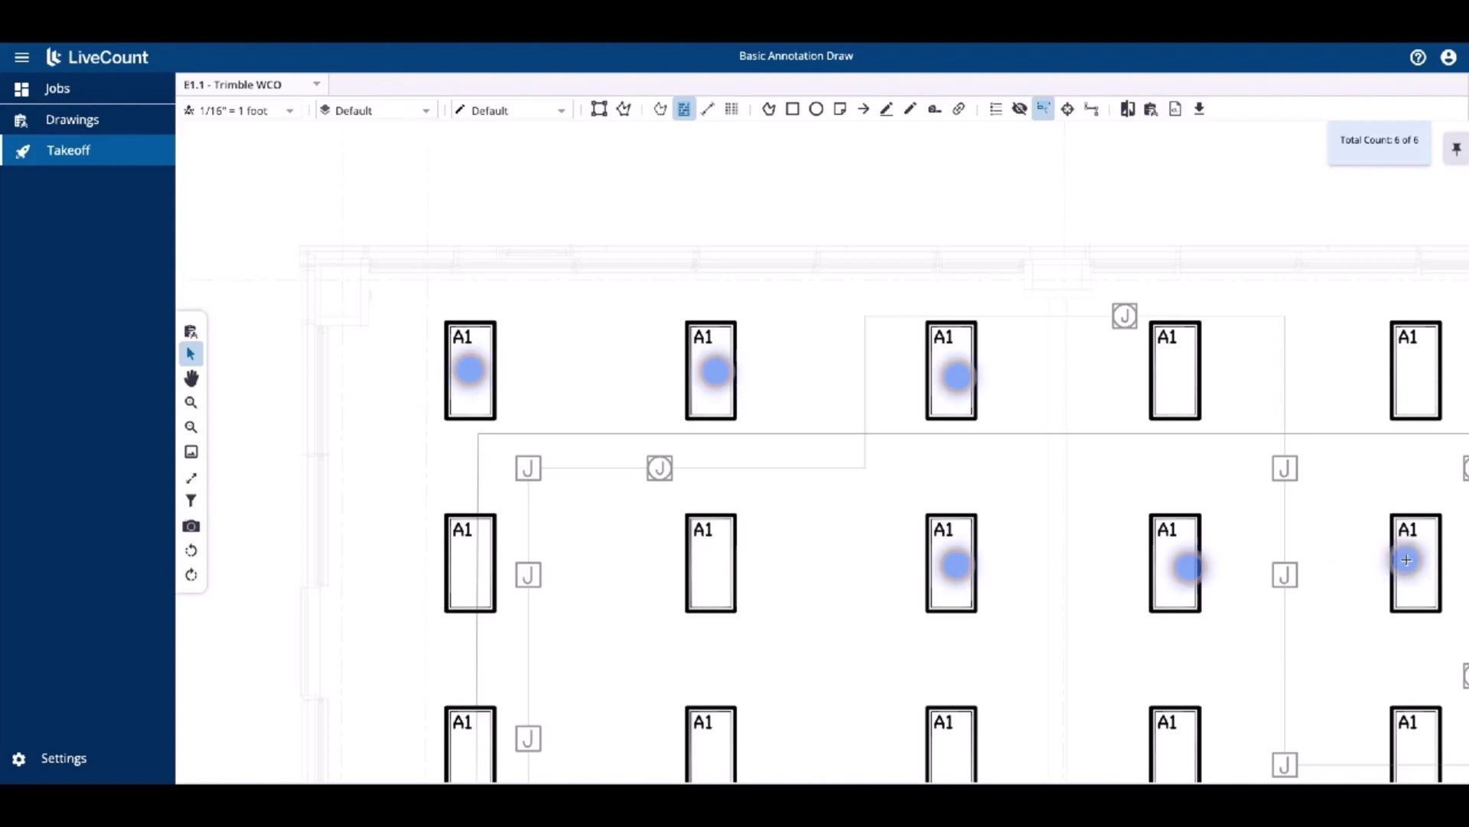
right_click(1246, 368)
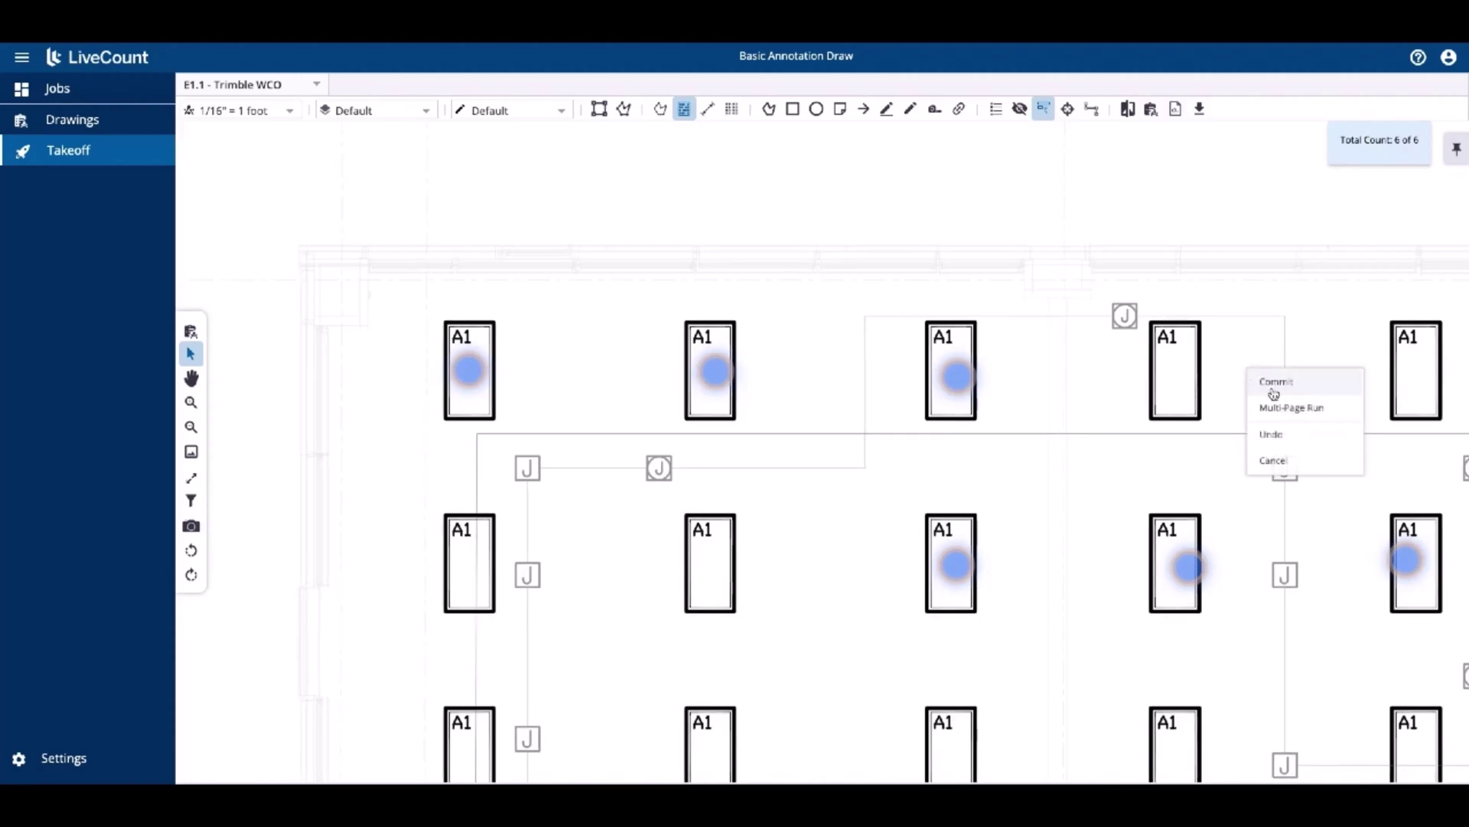
click(1273, 392)
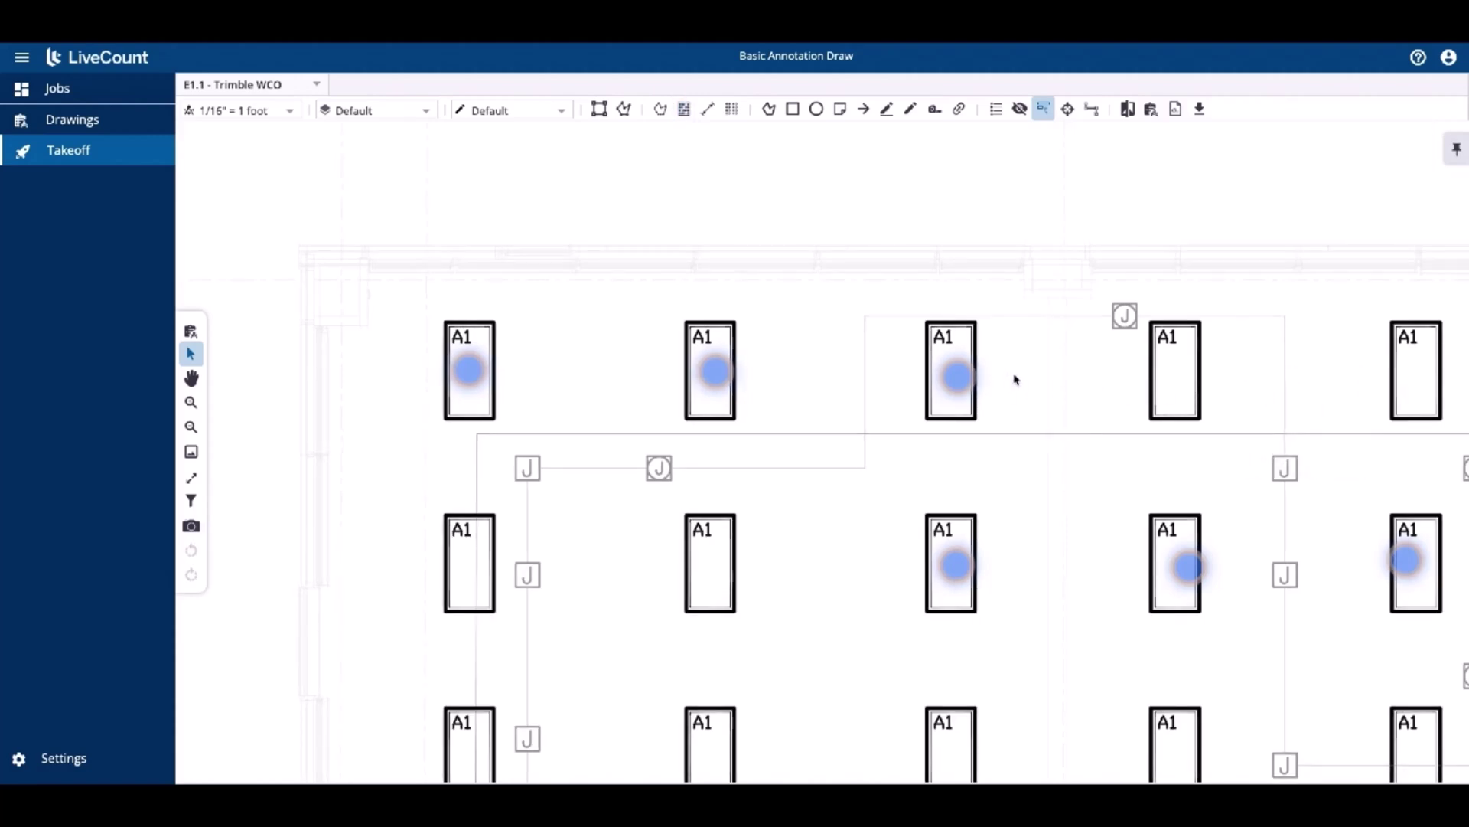
Give the third top-row count marker the point text A.
click(963, 379)
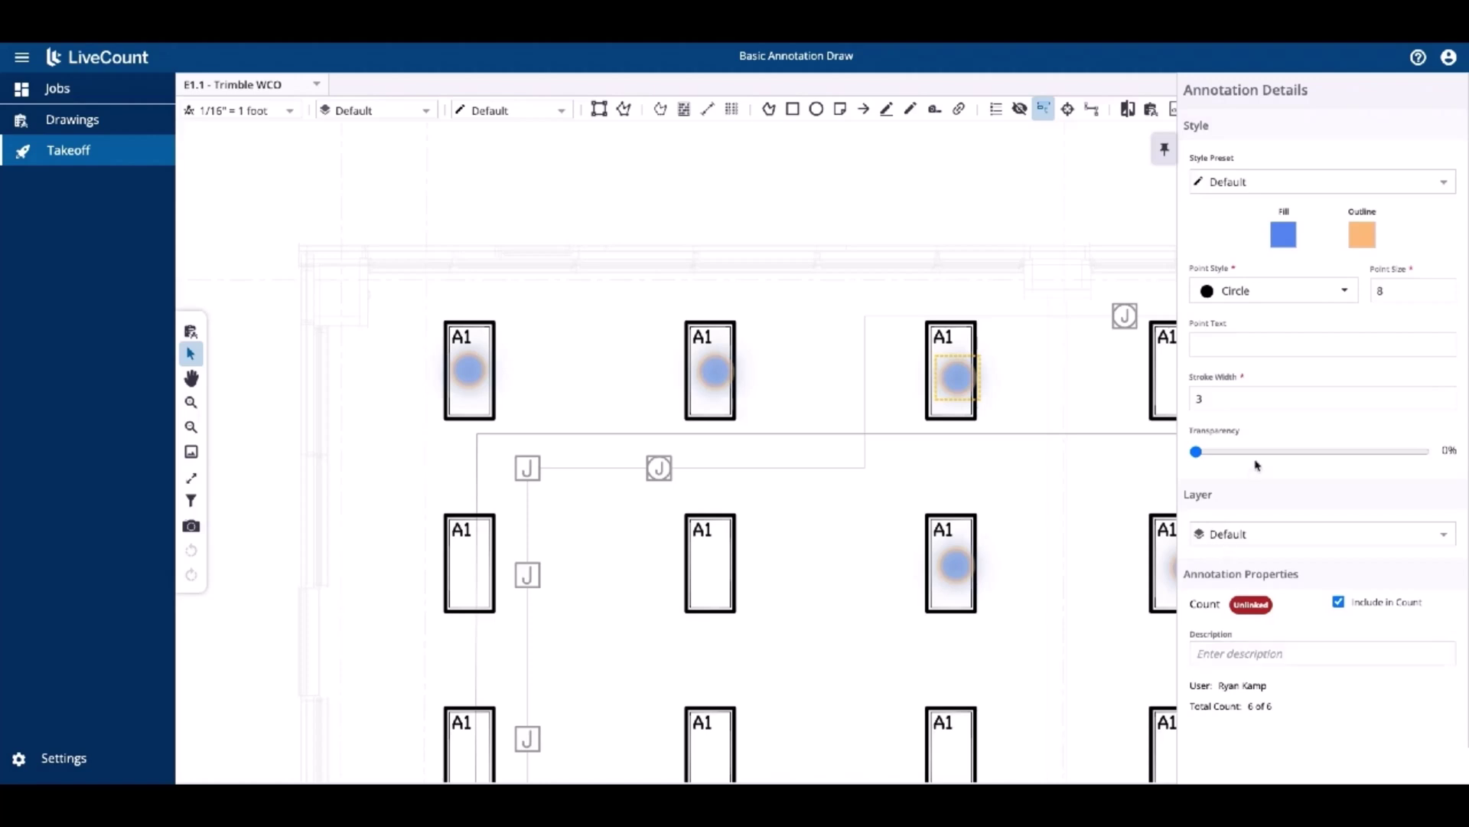
click(1244, 345)
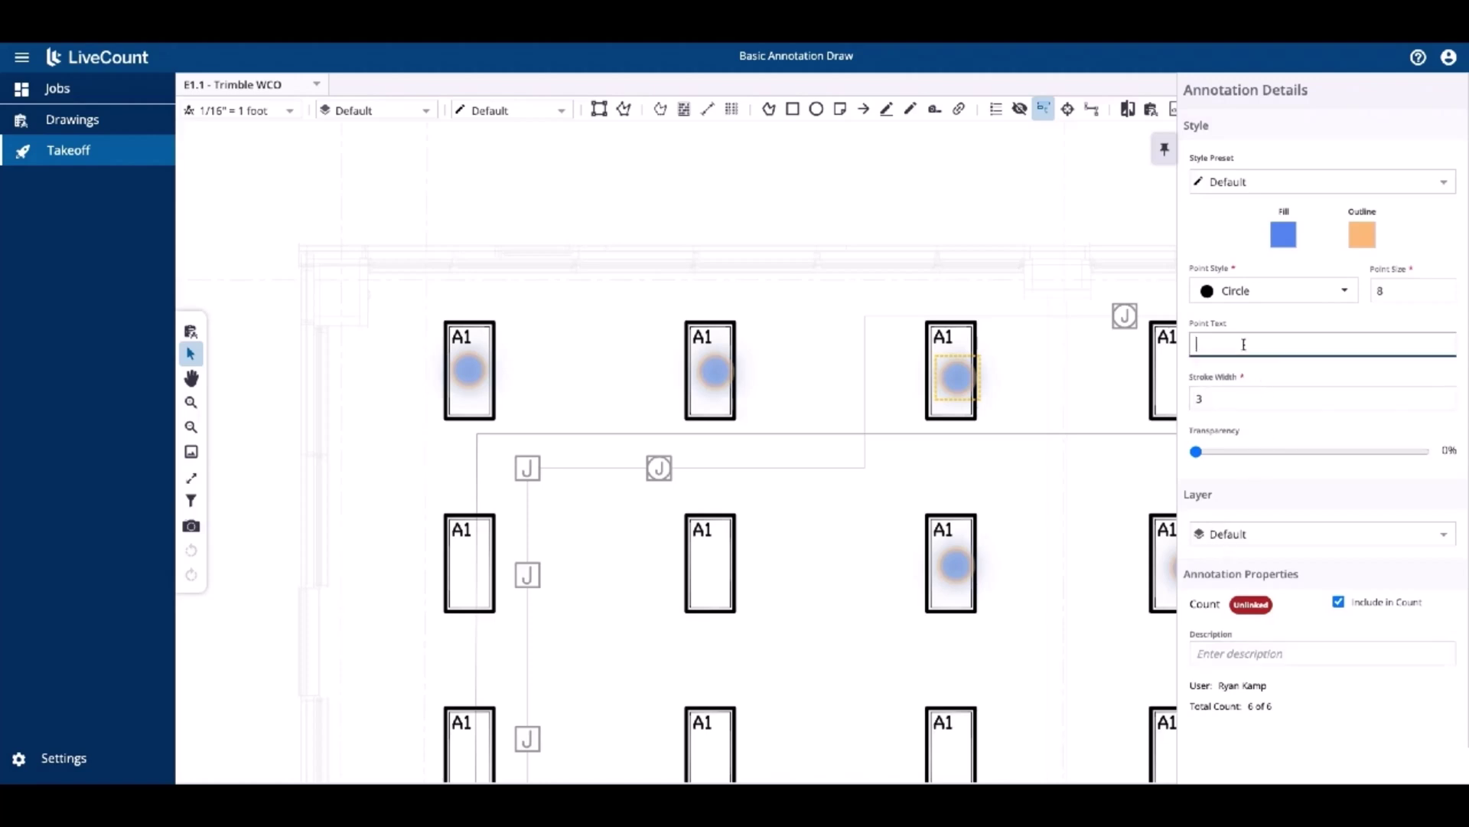
text(A)
Select the three top-row count markers together and set their point text to B.
mouse_move(408, 298)
mouse_down()
mouse_move(487, 408)
mouse_move(745, 458)
mouse_move(1017, 446)
mouse_up()
click(1196, 347)
text(B)
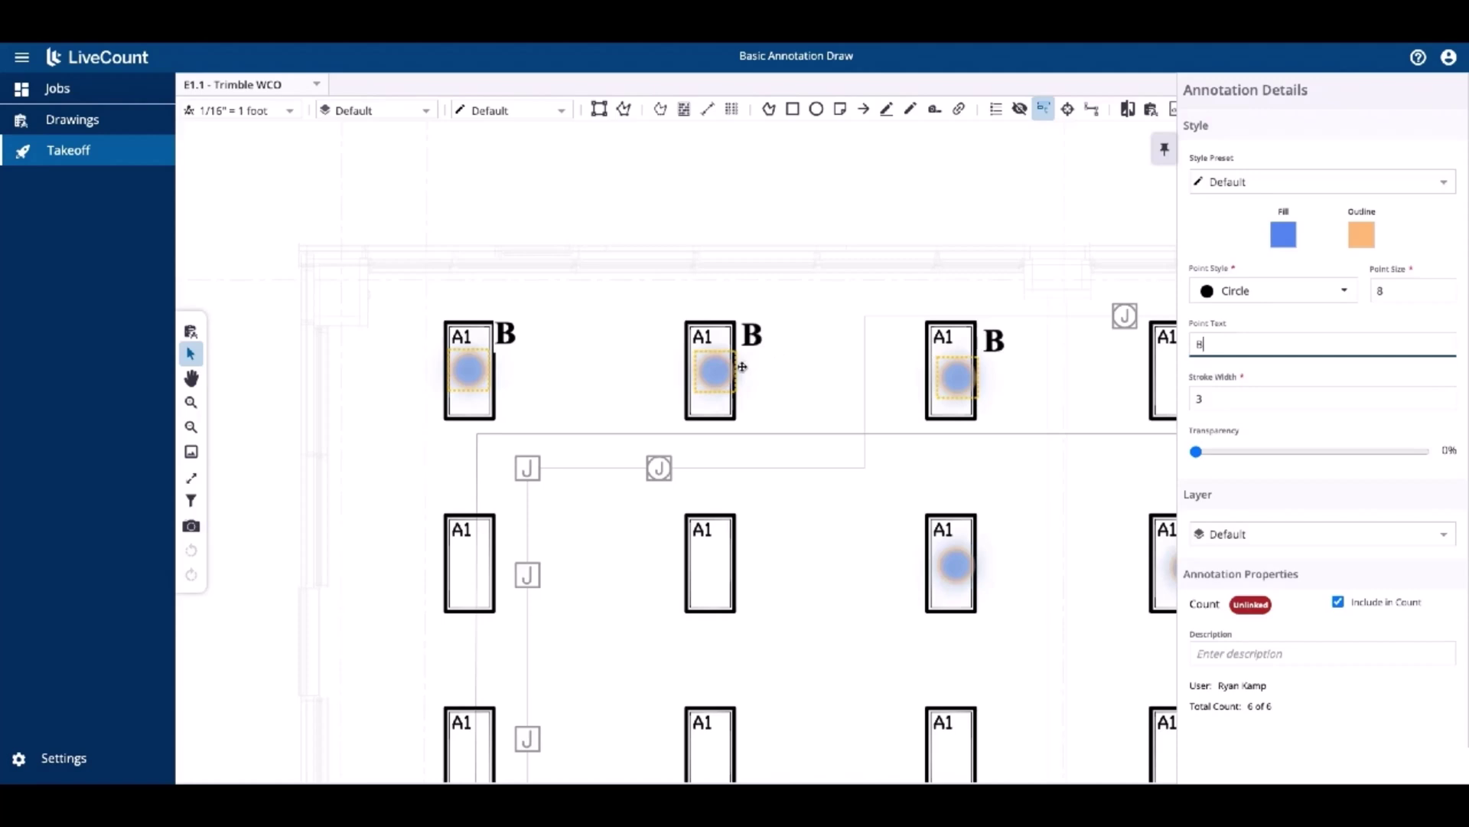
click(802, 408)
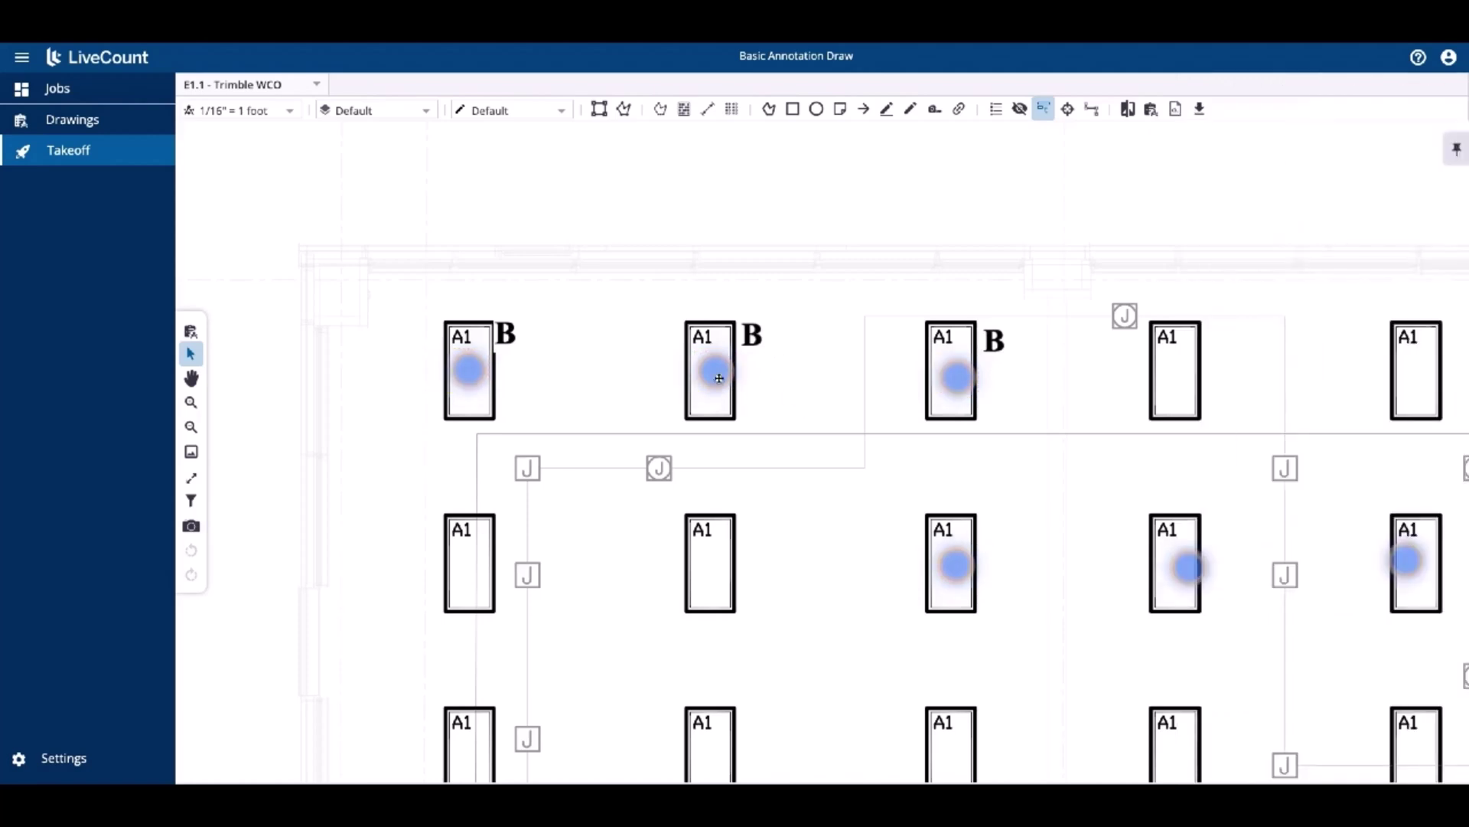
Move the second count marker and its B label upward, then exclude it from the count.
drag(719, 378, 712, 269)
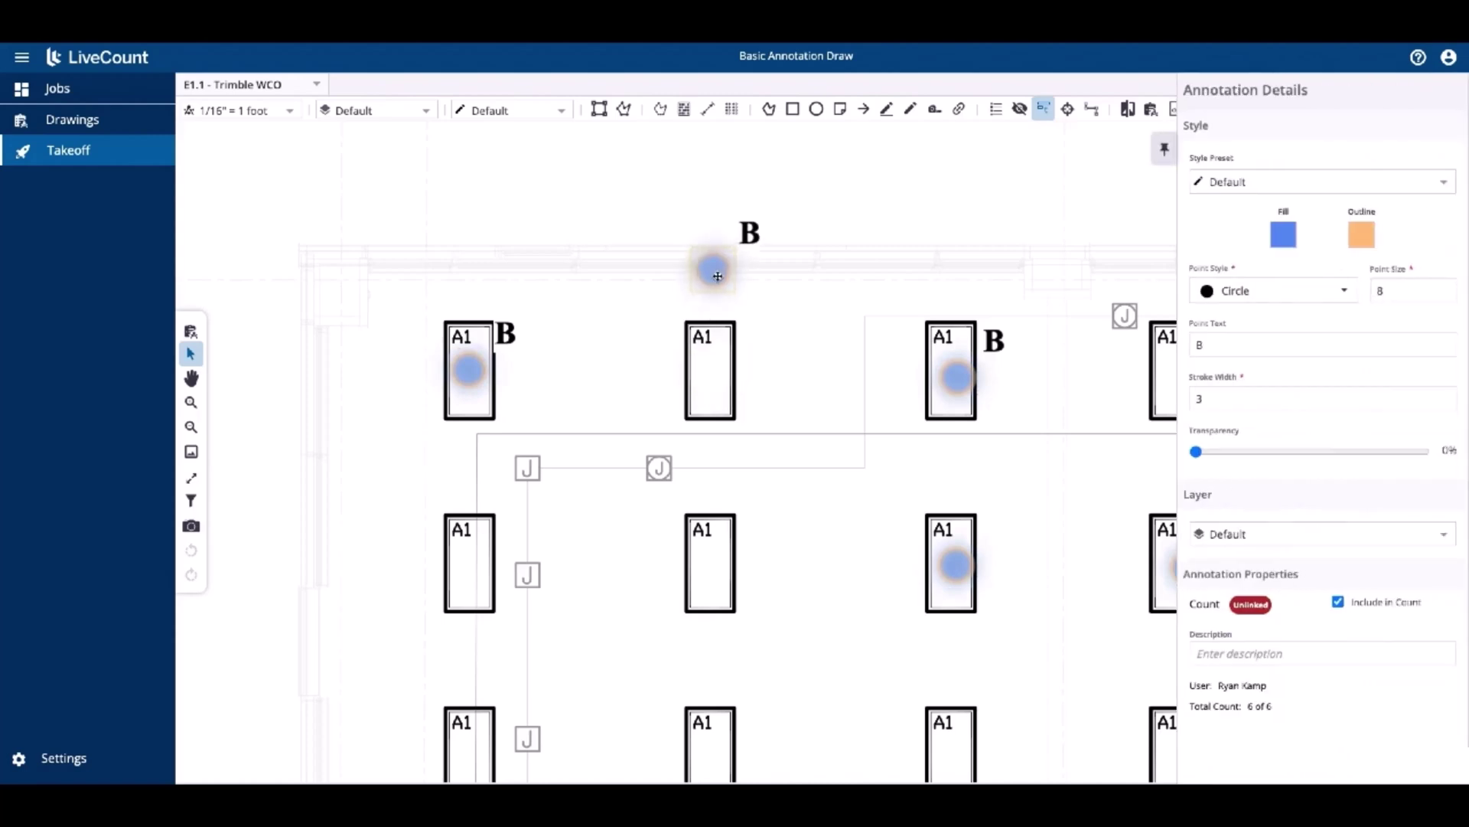
click(802, 369)
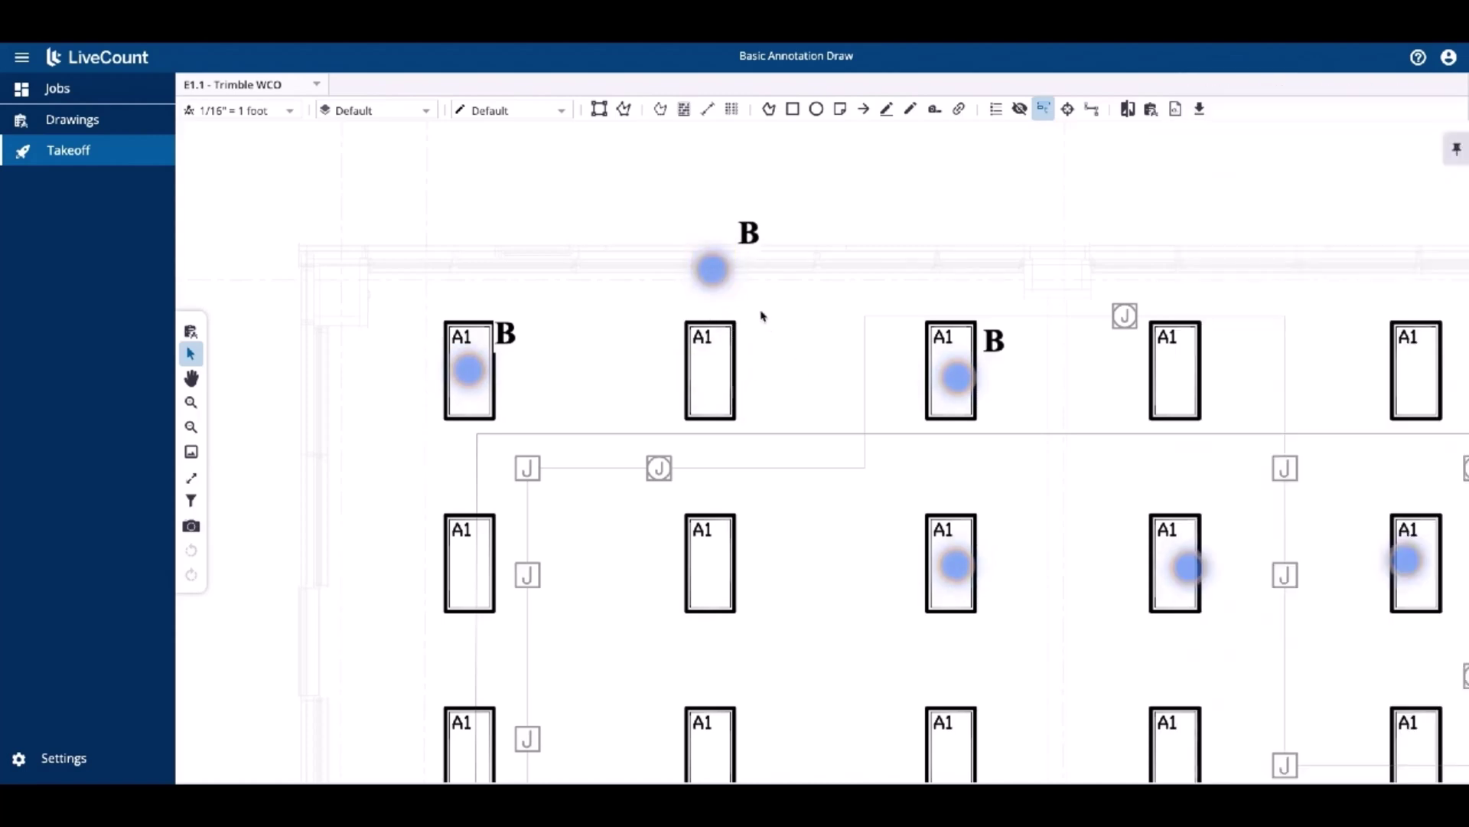
click(717, 272)
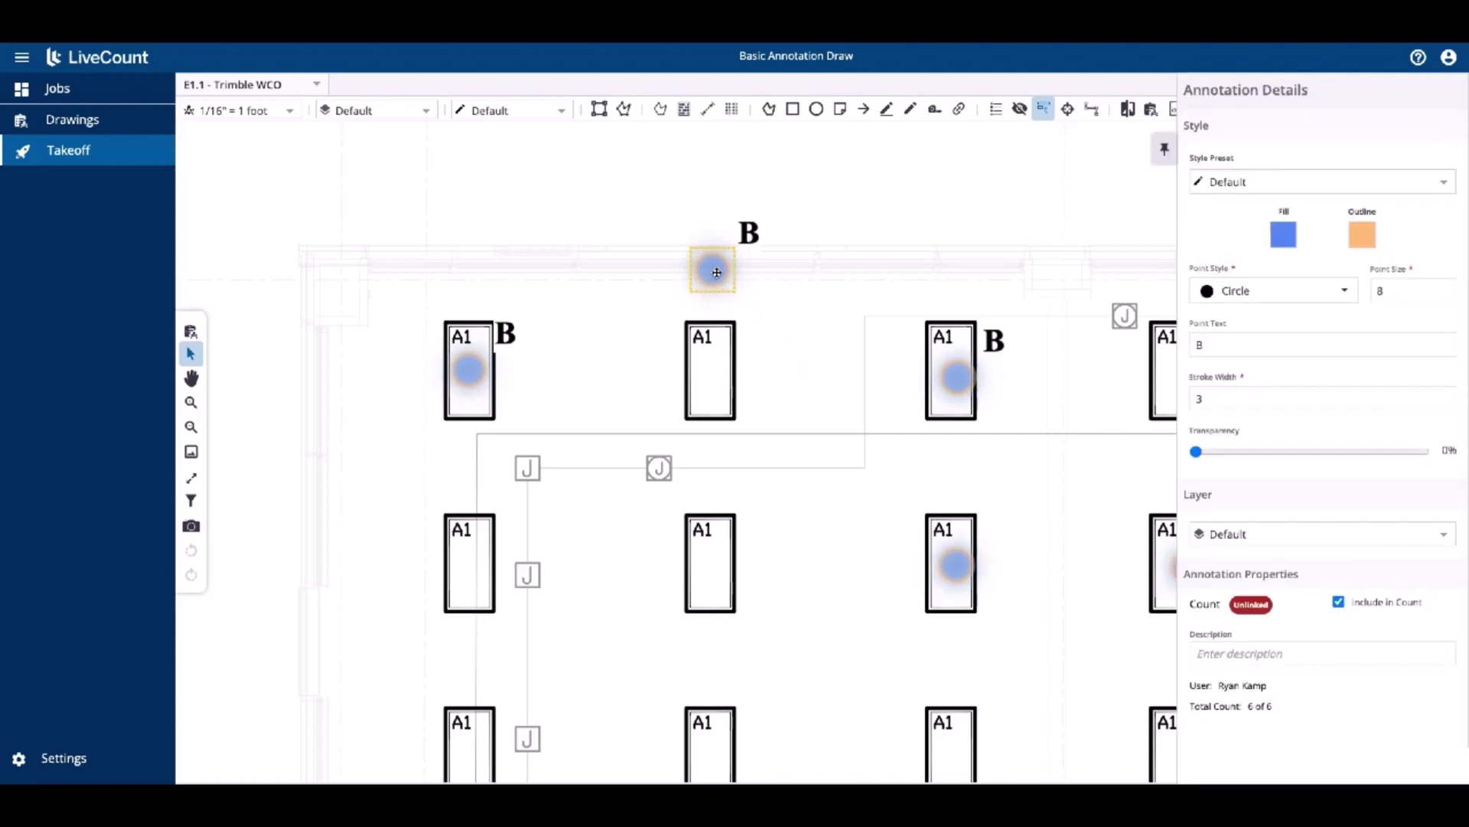
click(1340, 603)
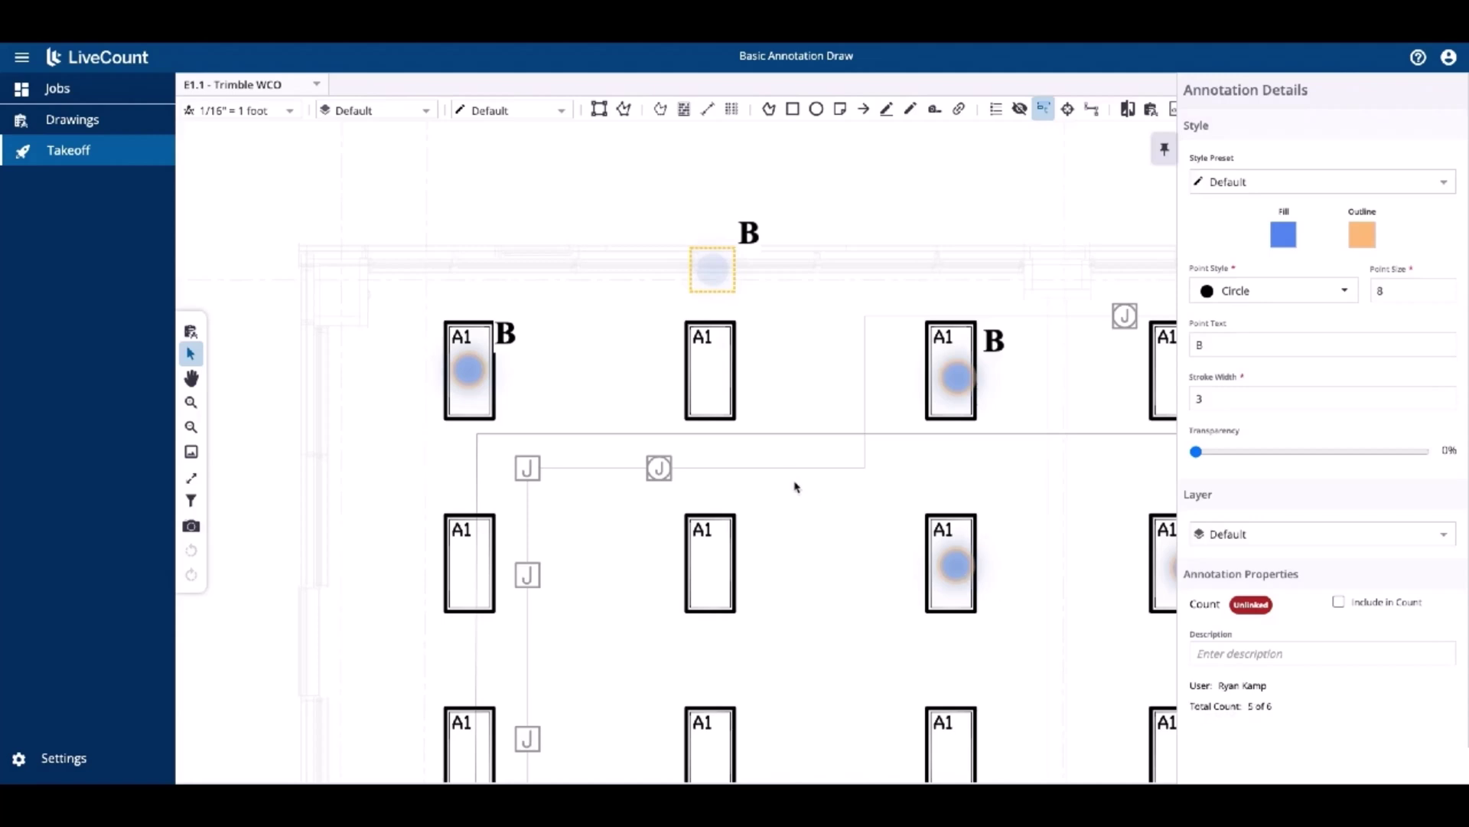
Include that count point in the count again, then delete the count points.
click(757, 390)
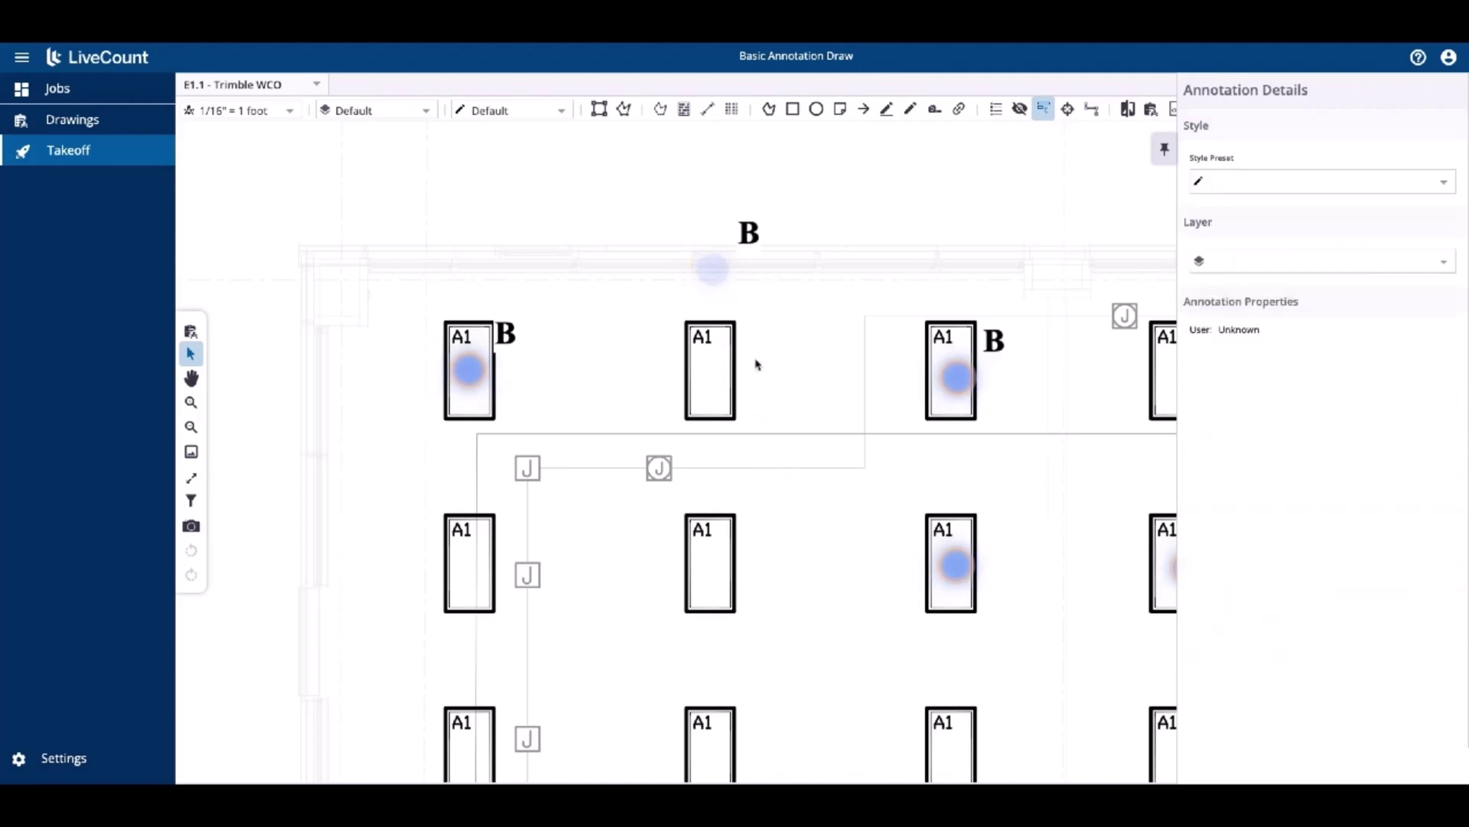
click(717, 276)
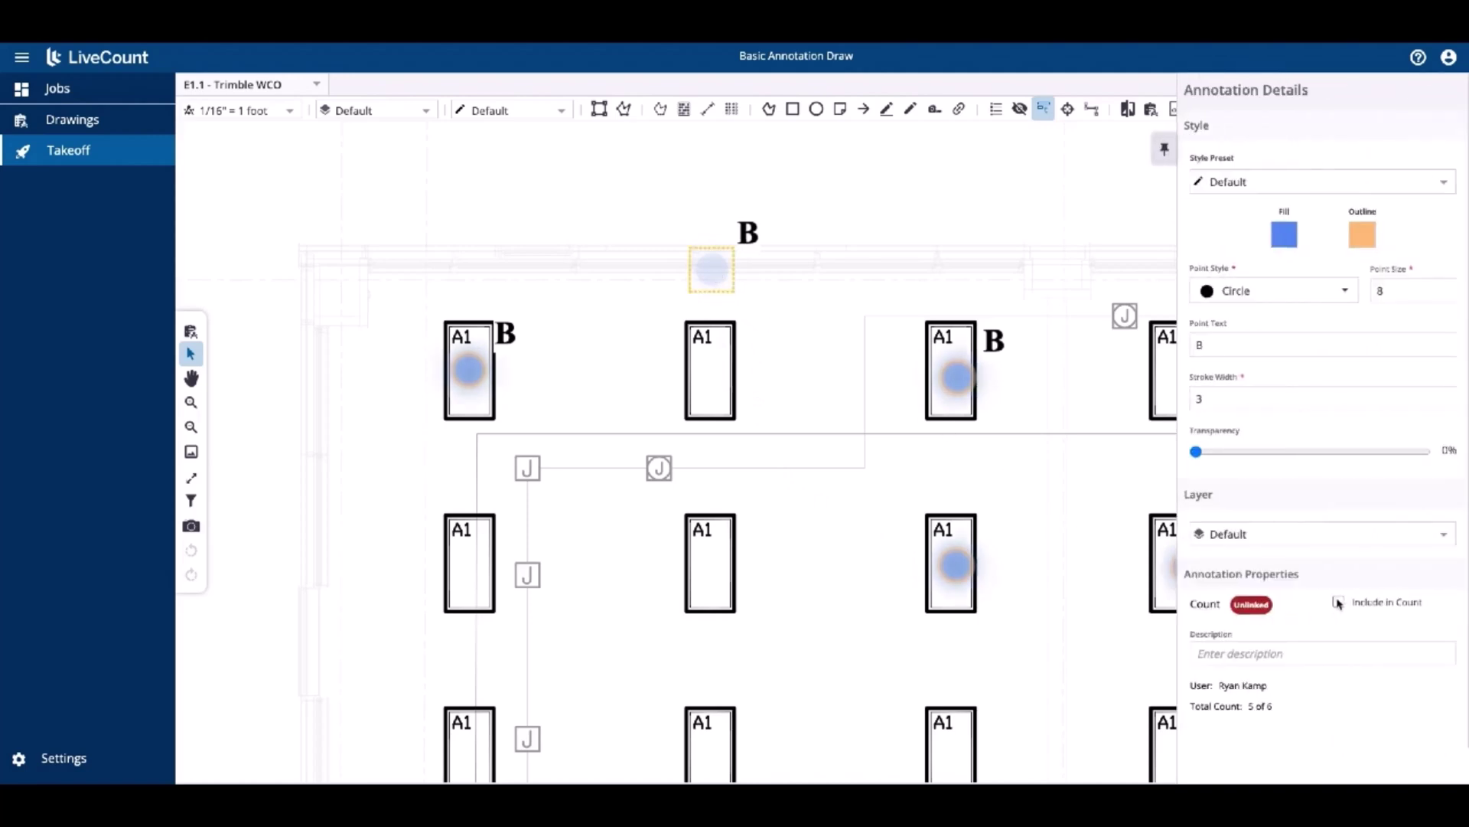
click(1339, 602)
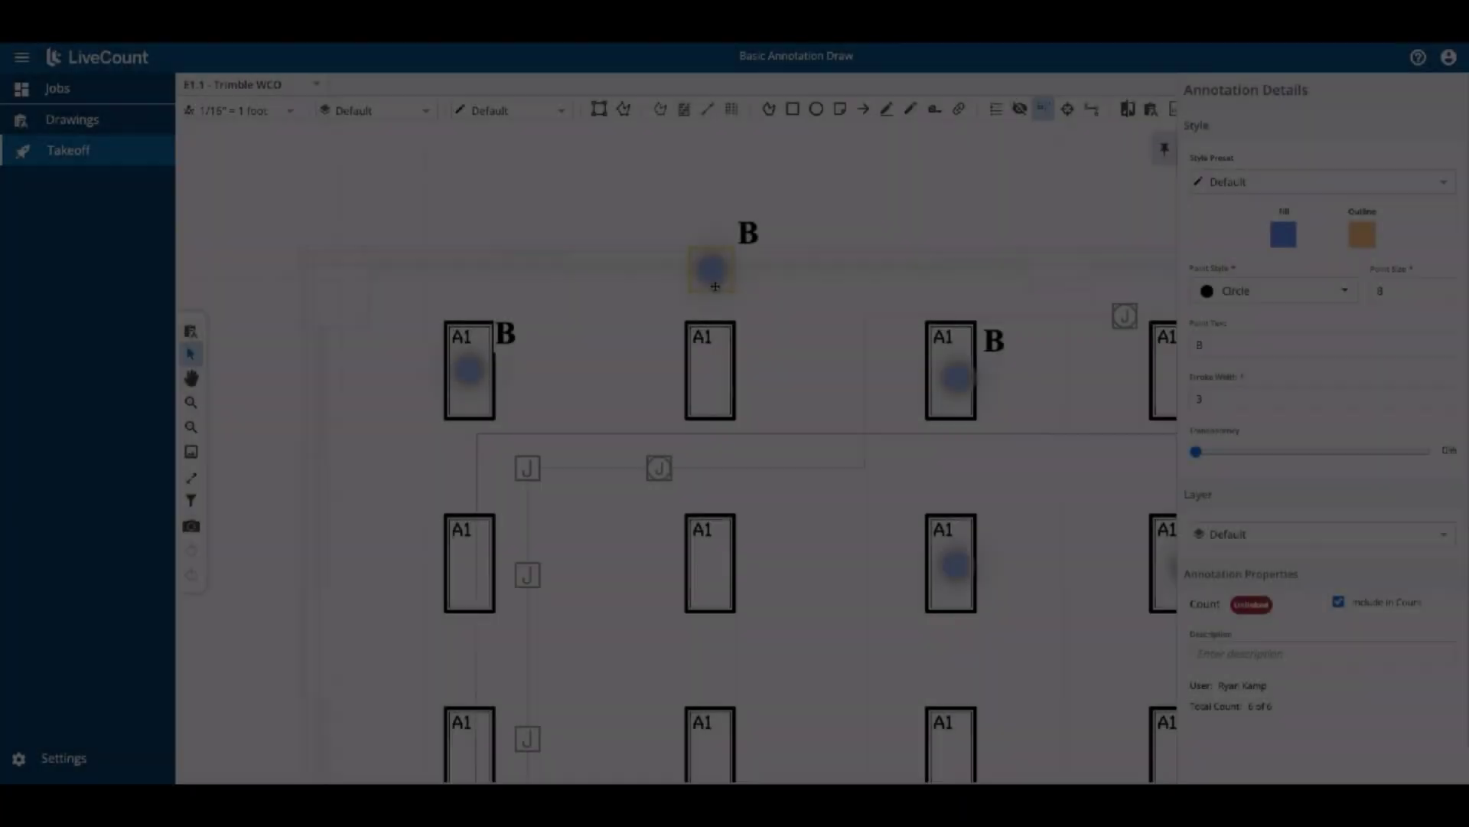
key(Delete)
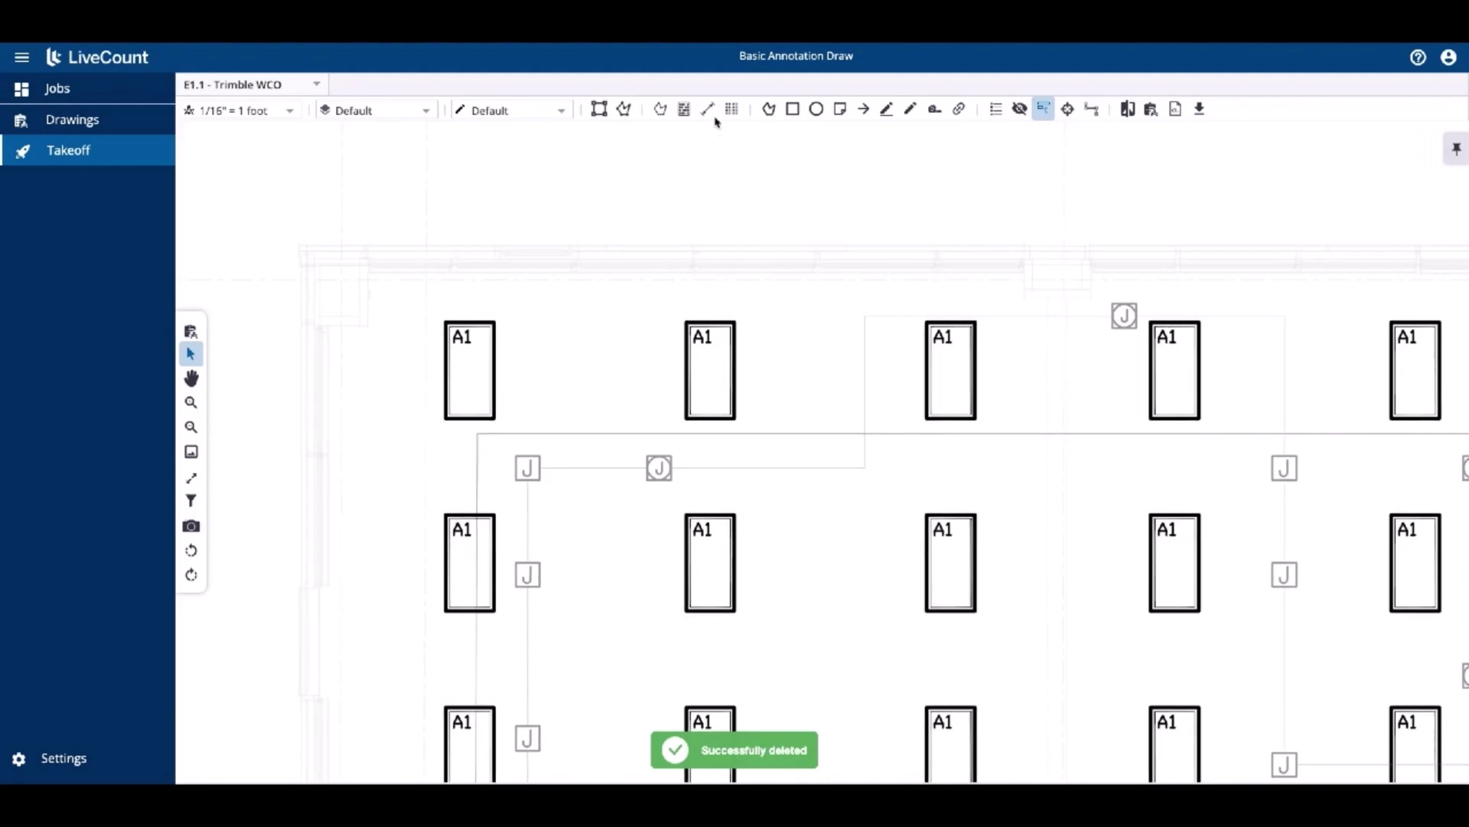
Commit a 72.36 ft length run through four top-row A1 fixtures and the one below.
click(710, 111)
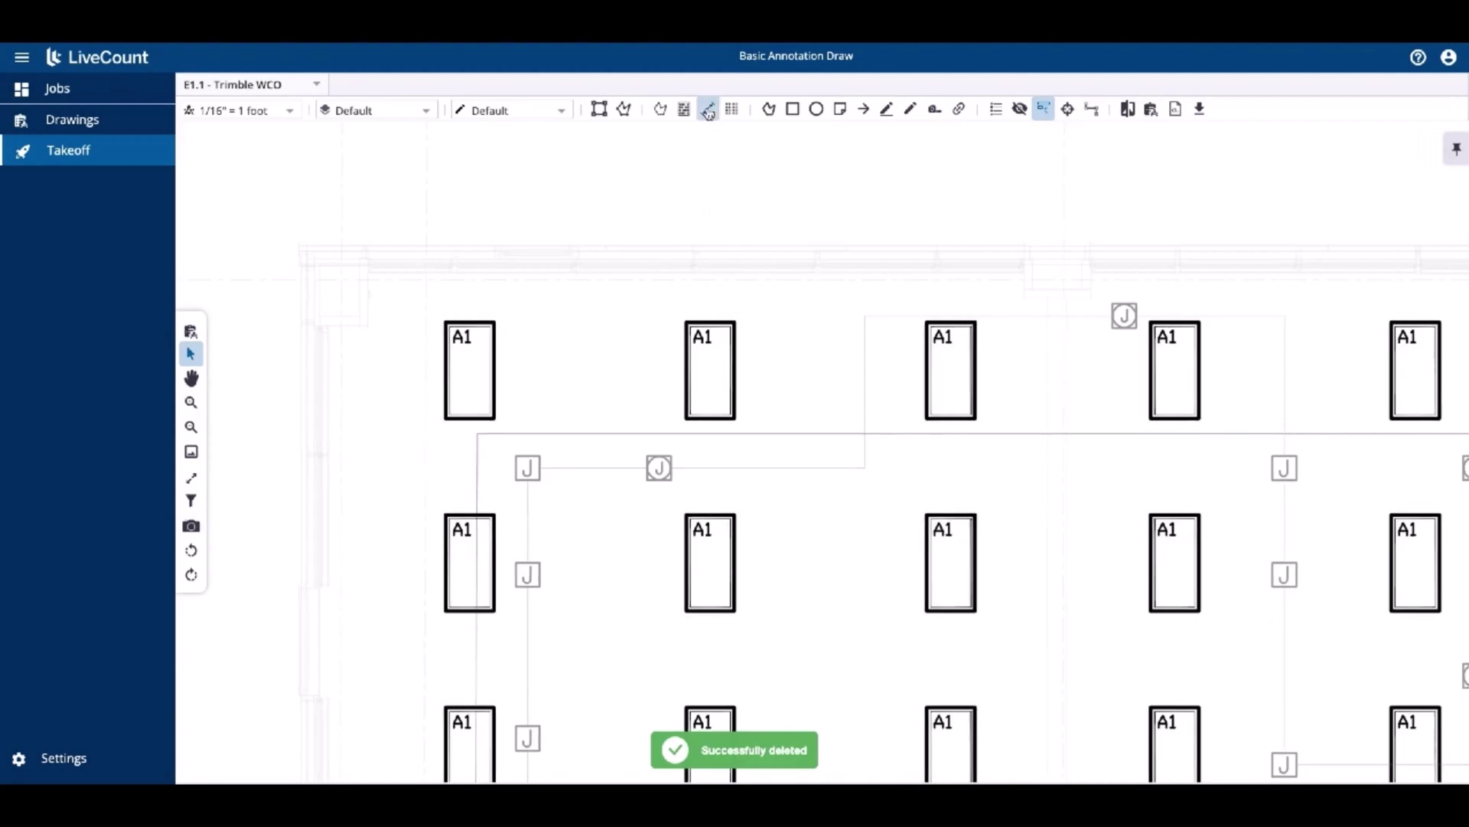
click(465, 366)
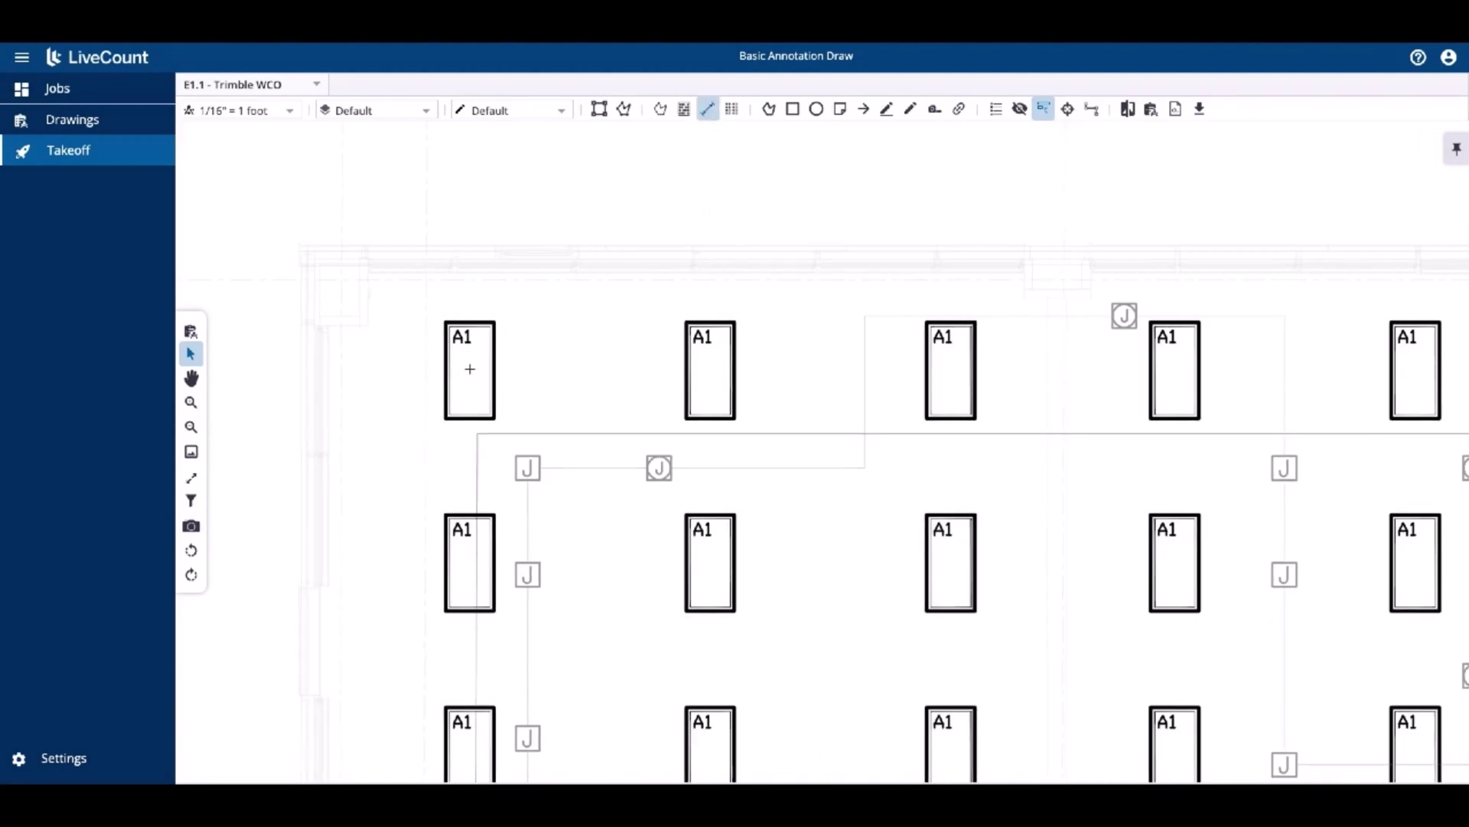
click(476, 369)
drag(476, 370, 718, 367)
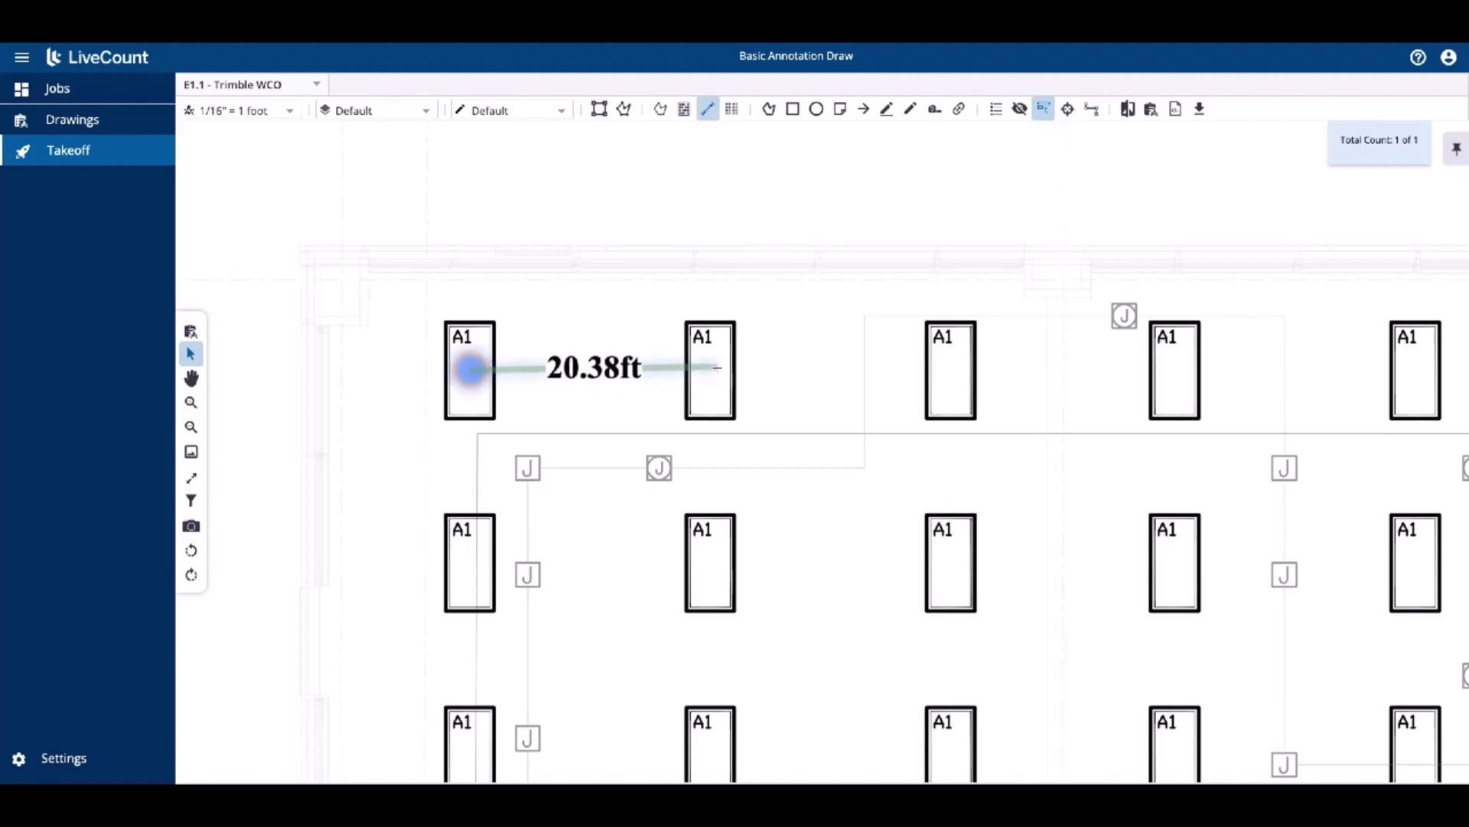
click(956, 366)
click(1164, 368)
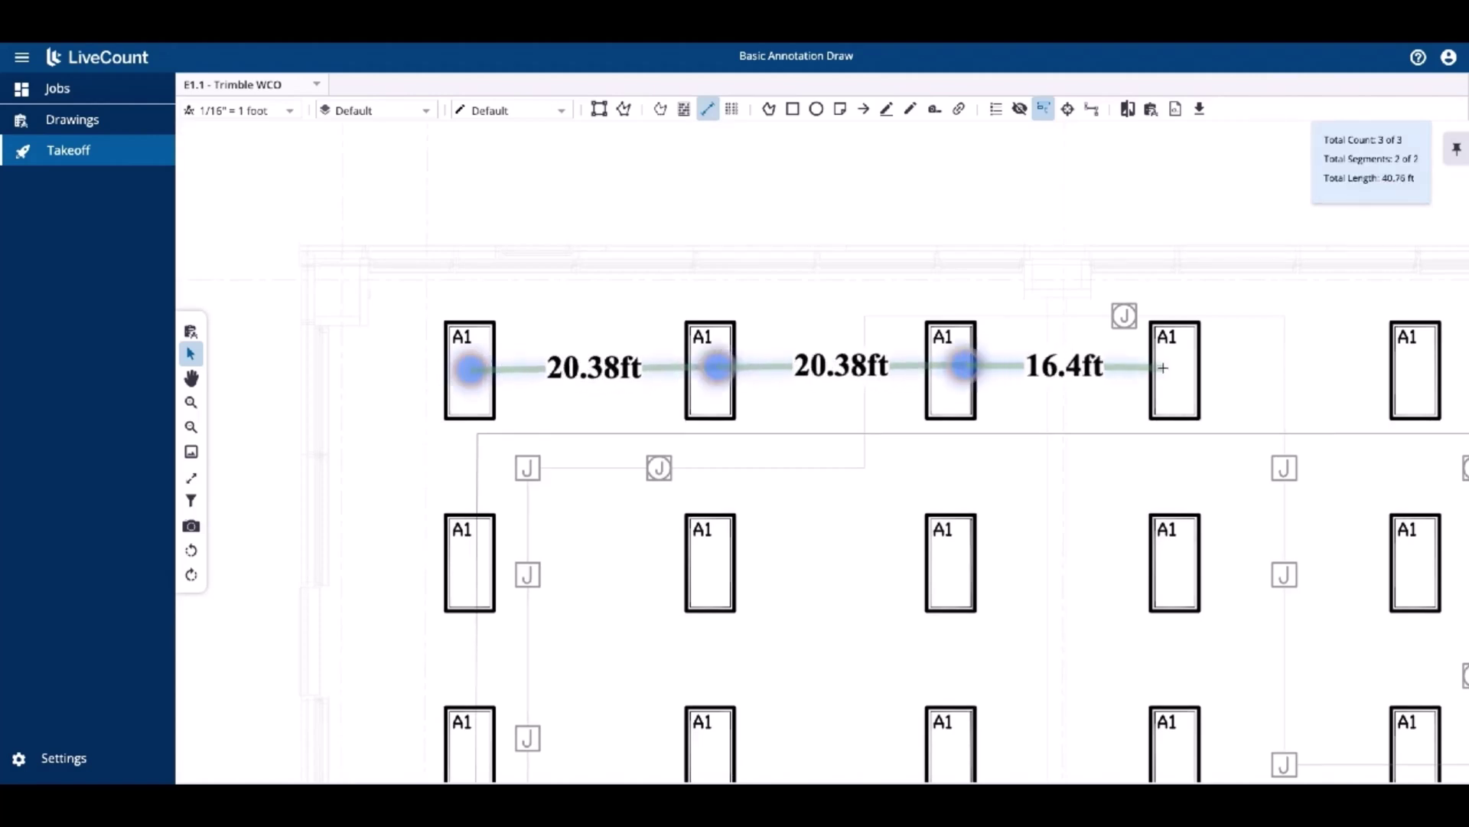
click(1165, 551)
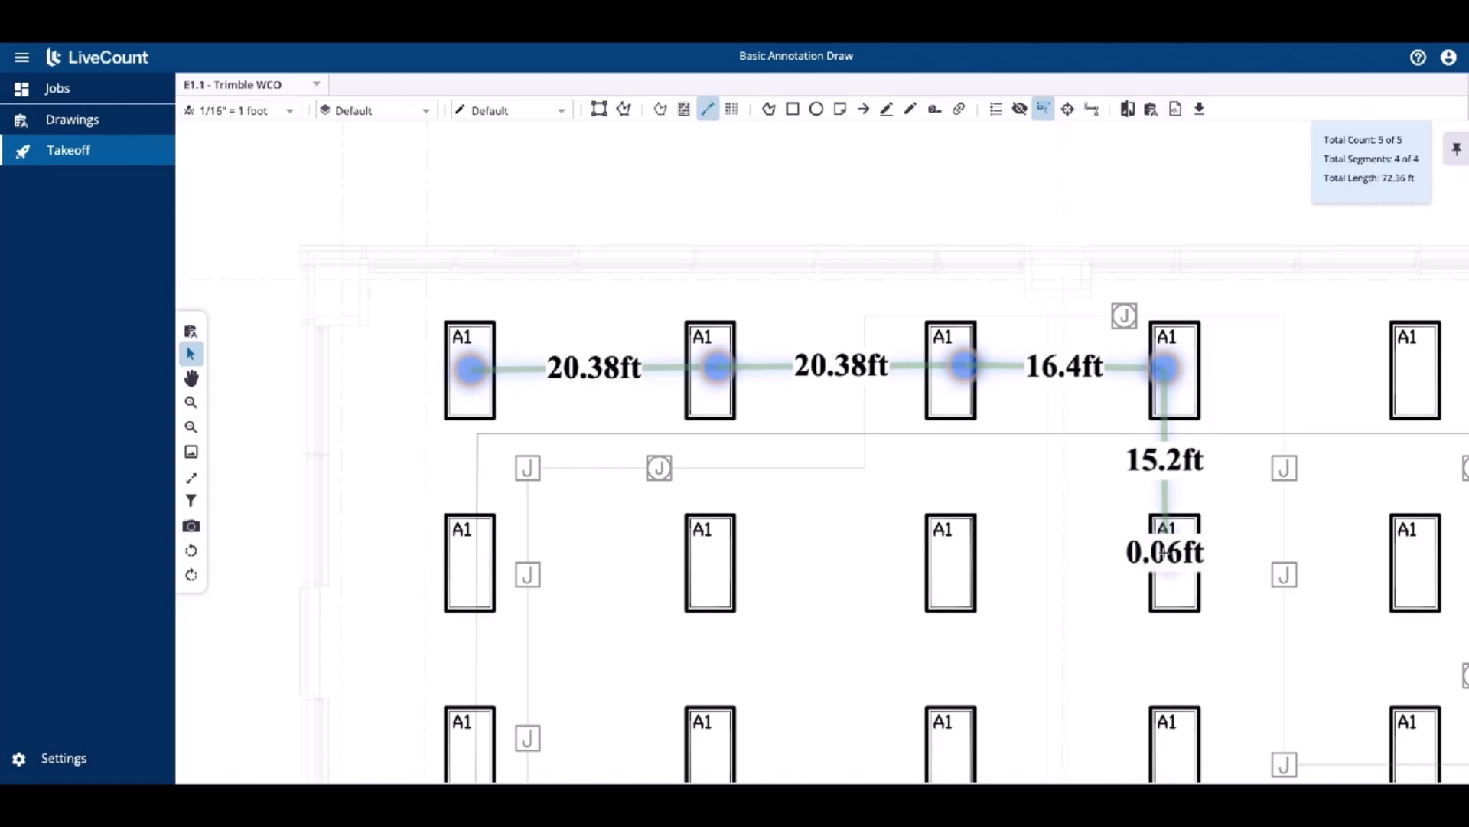
right_click(1167, 556)
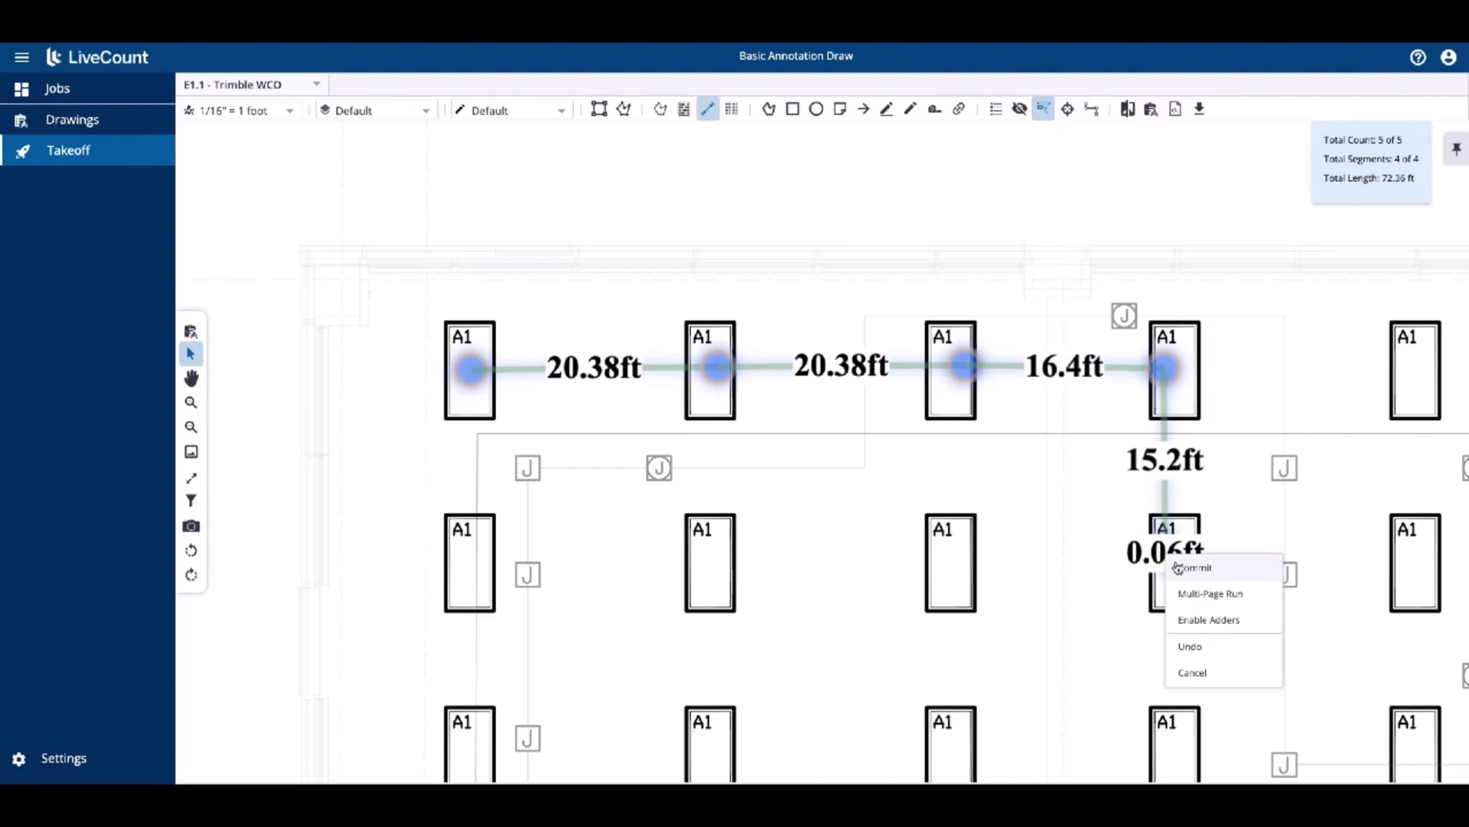
click(1178, 567)
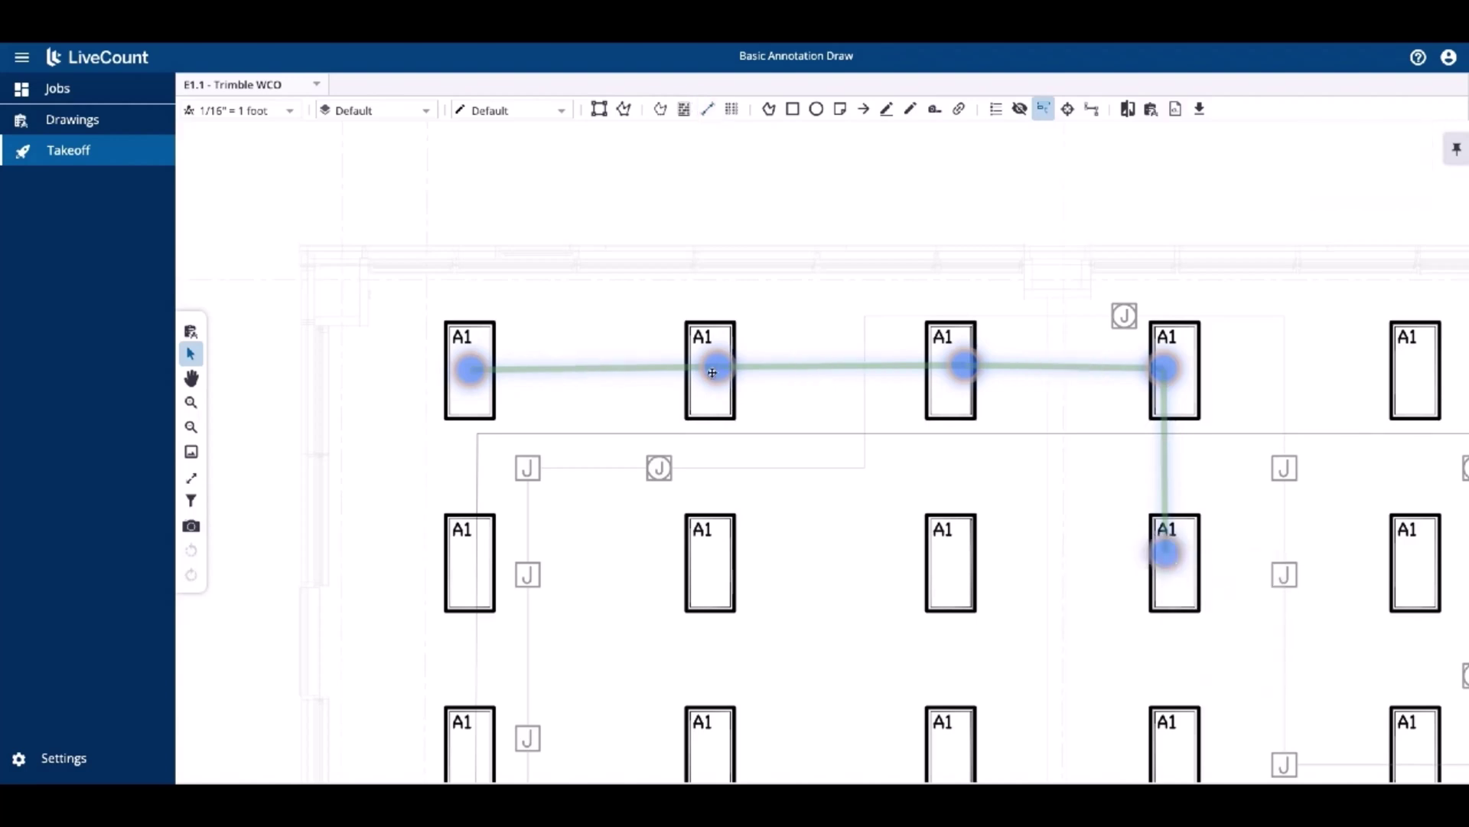
Drag the run's second vertex above the plan, making its first segments 24.84 ft and 26.03 ft.
click(712, 372)
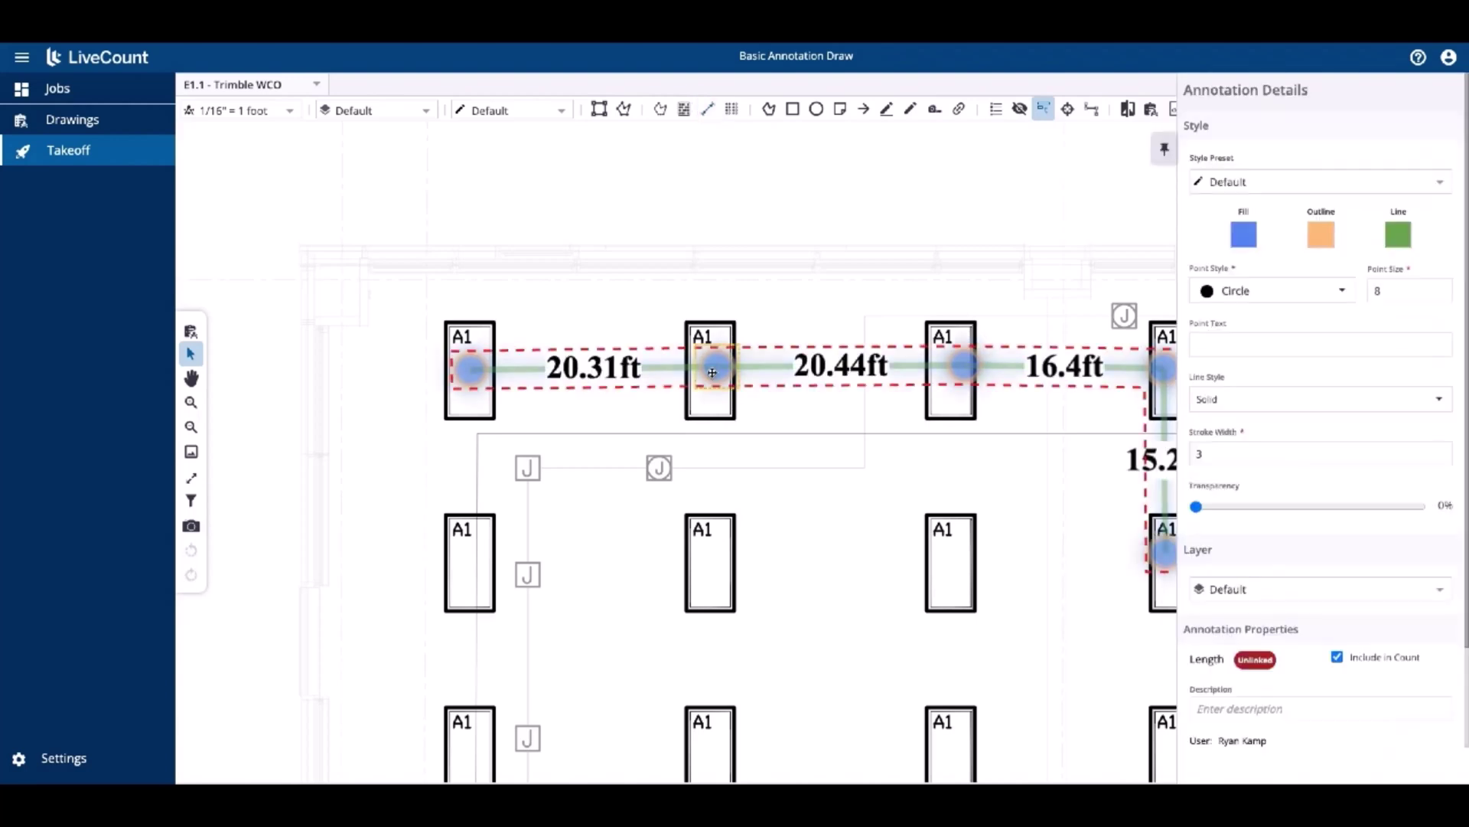
drag(725, 369, 717, 187)
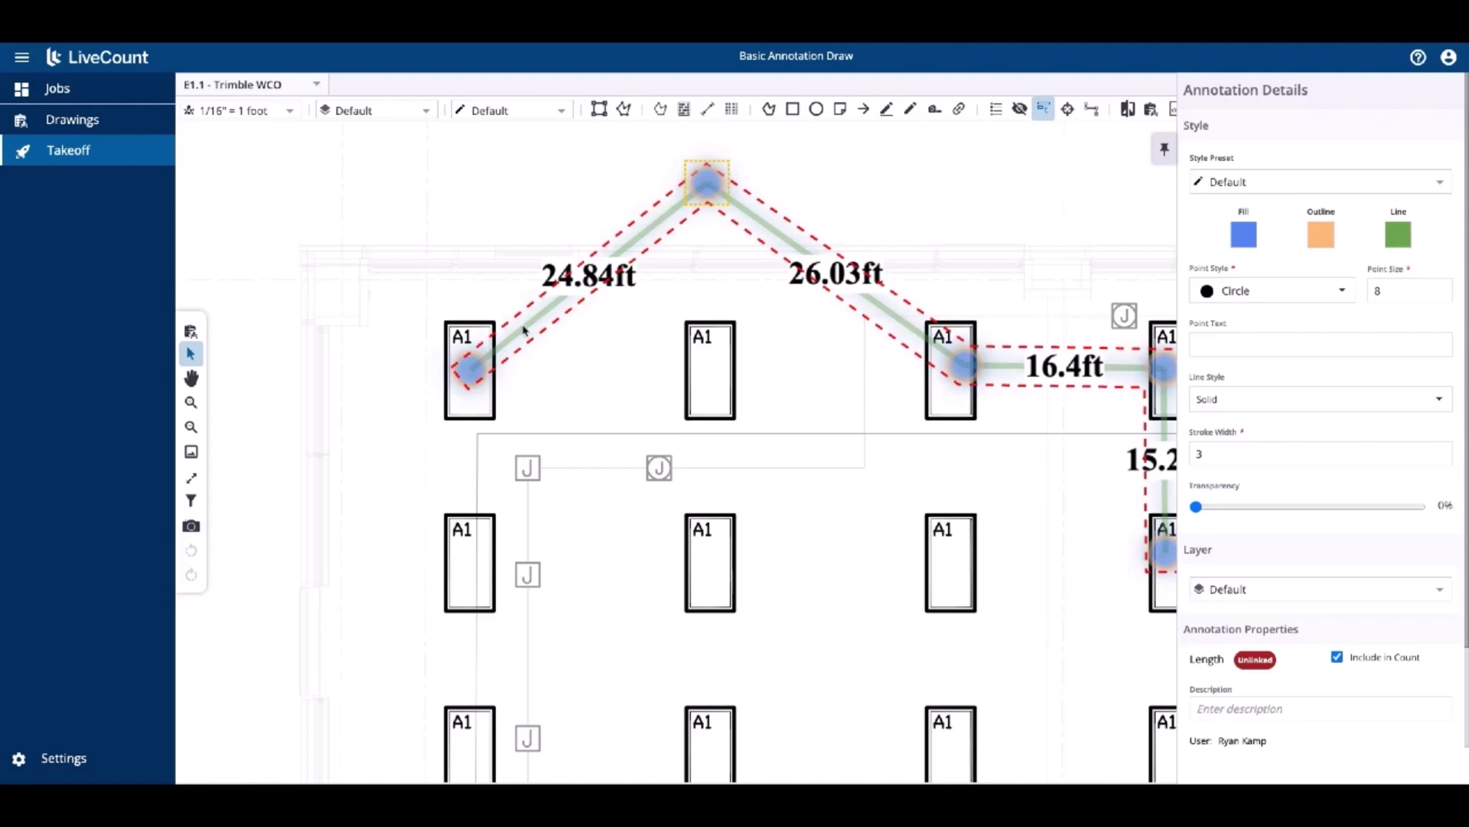
click(478, 373)
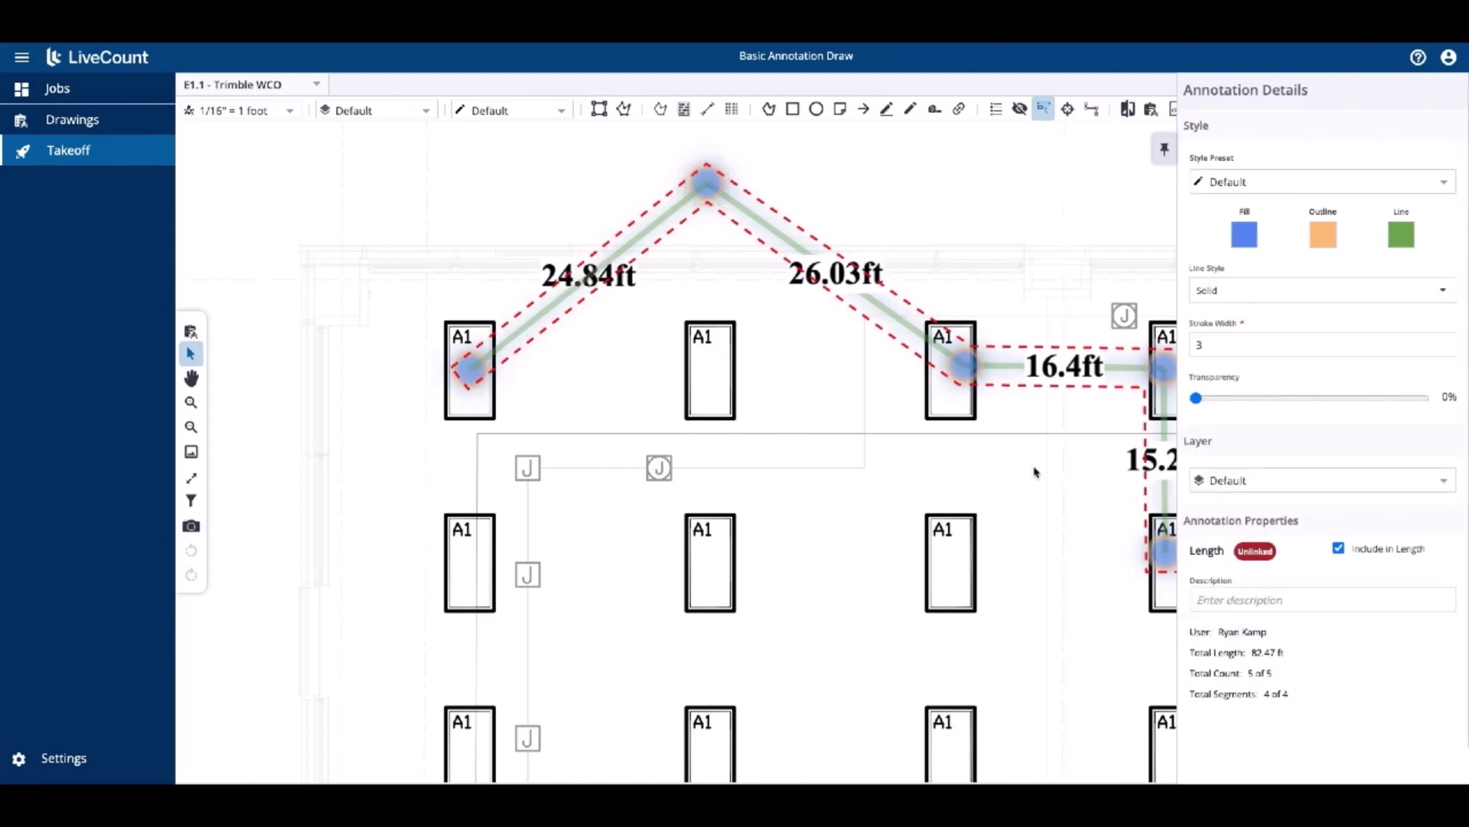
Exclude the run's start point from the count and its 24.84 ft segment from the length.
click(497, 394)
click(465, 374)
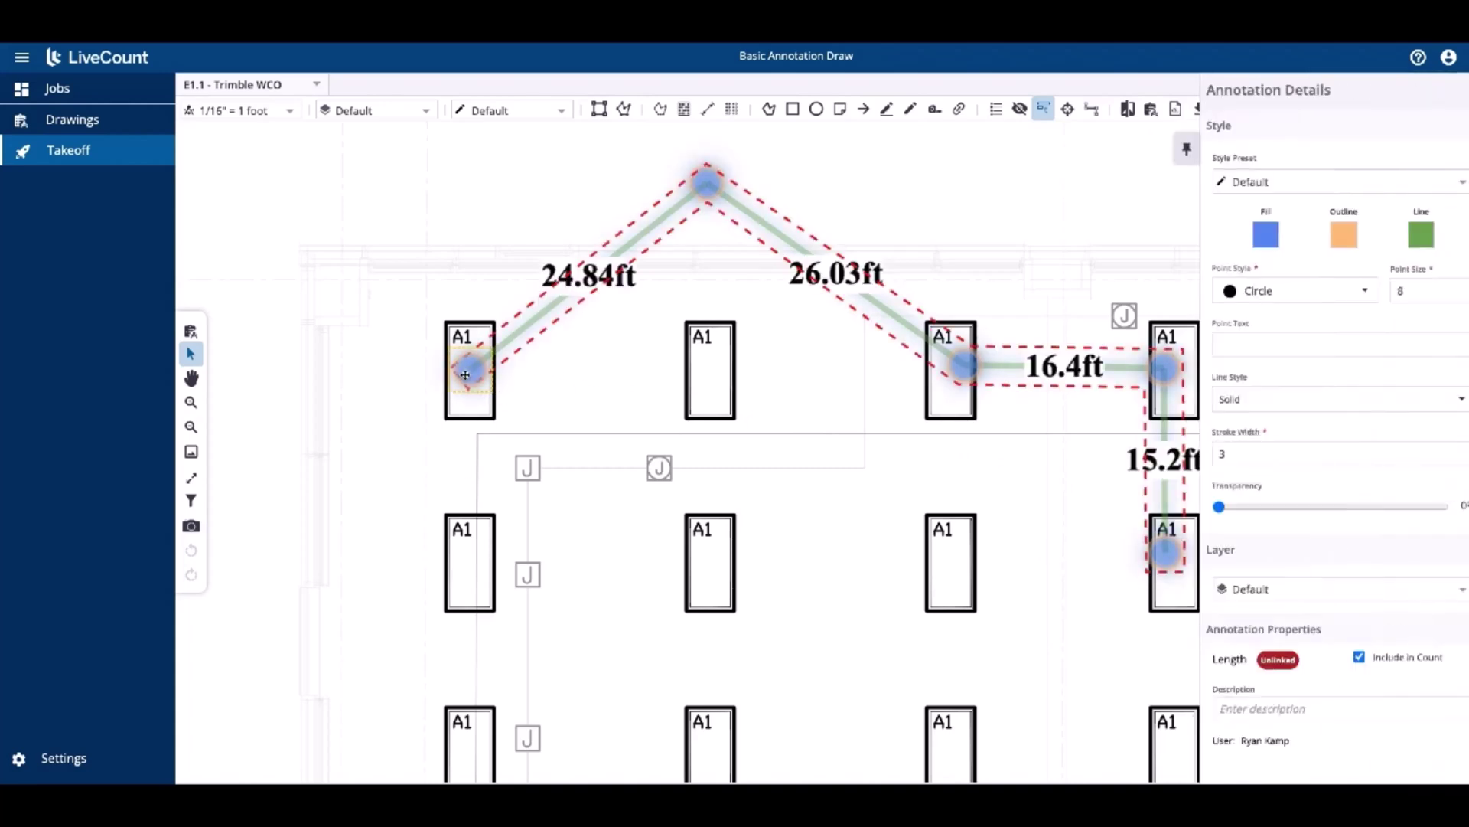
click(1338, 657)
click(859, 558)
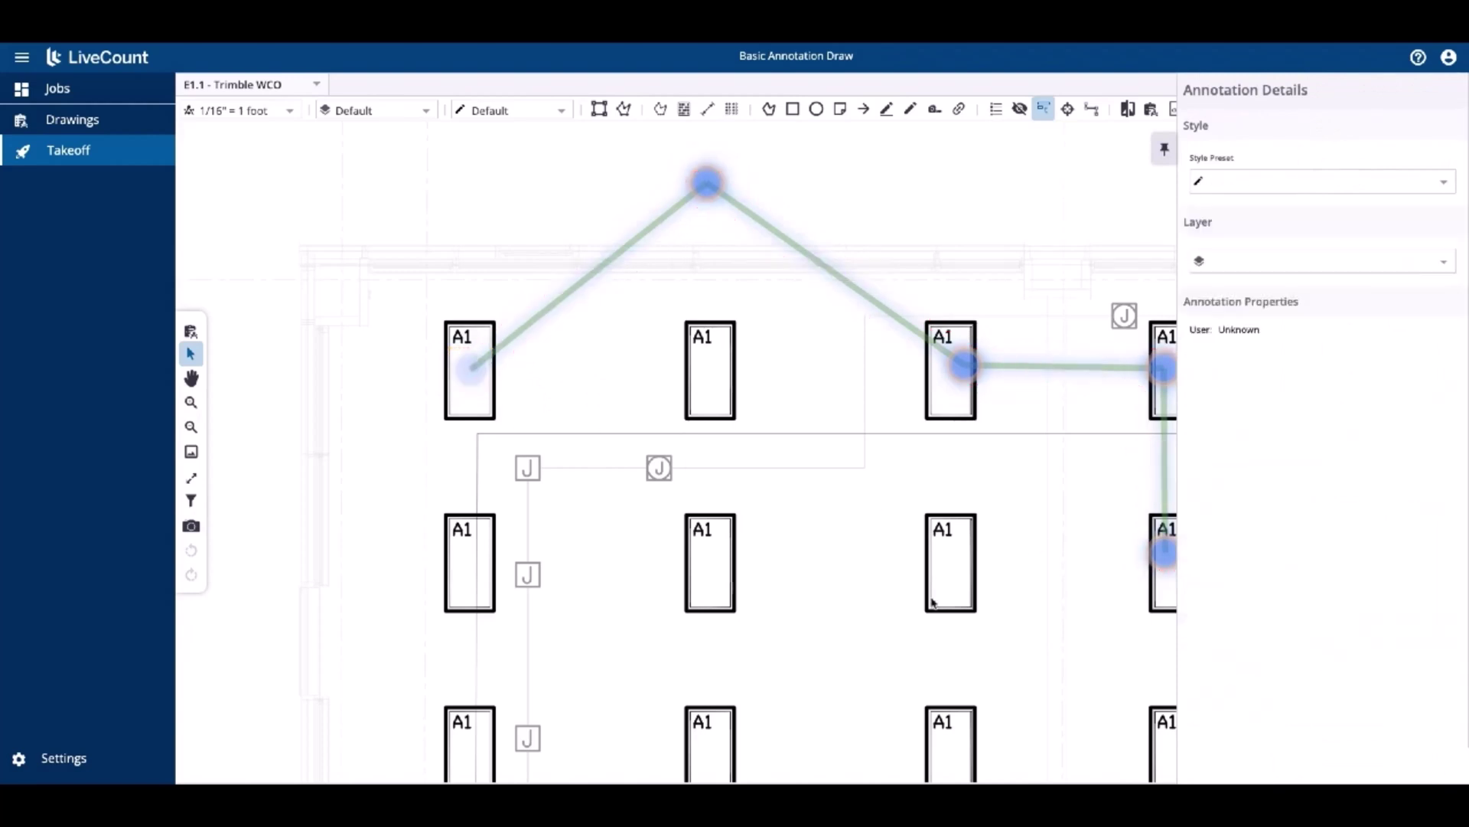
click(611, 258)
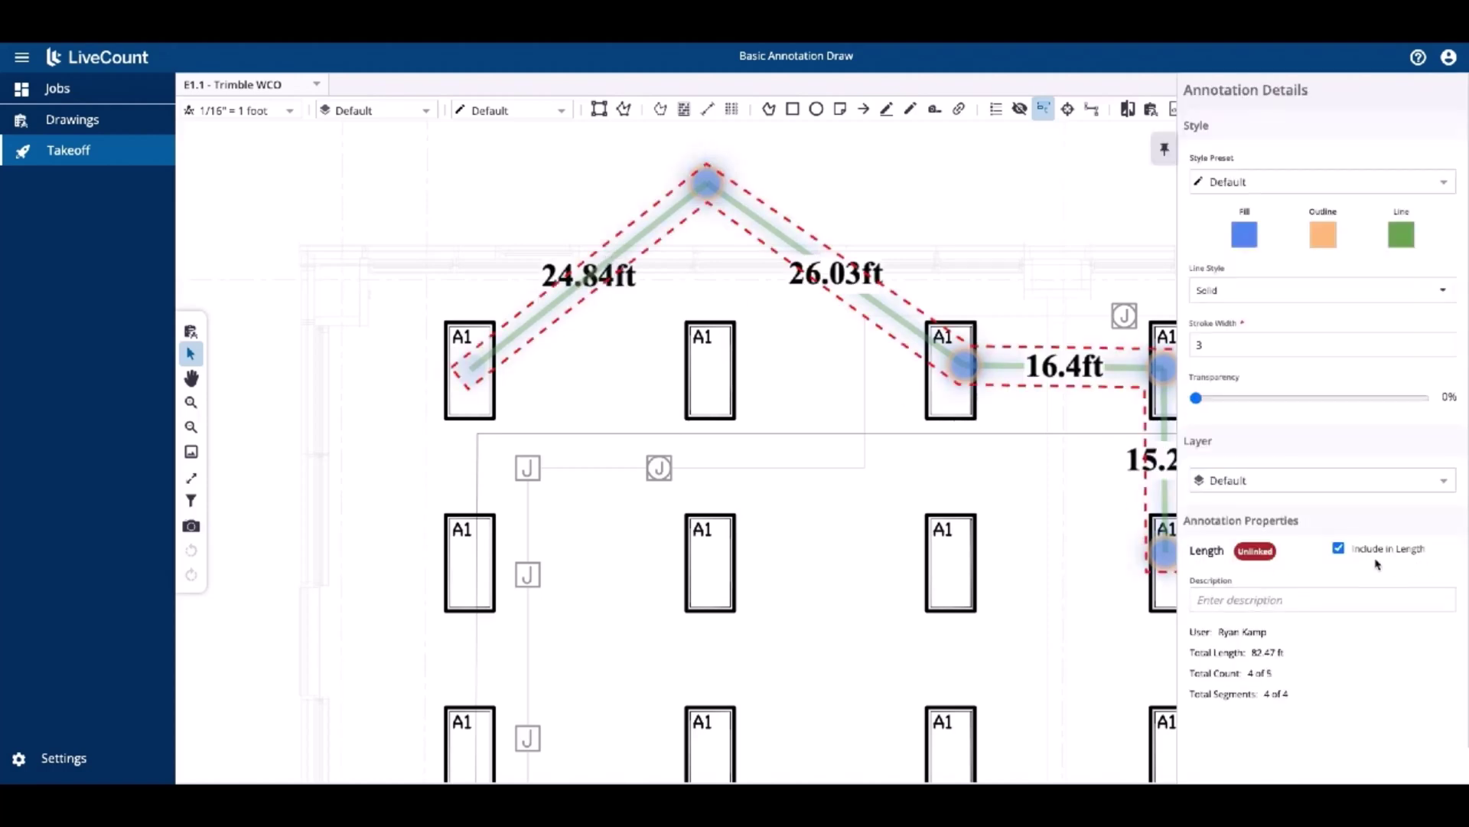
click(1339, 548)
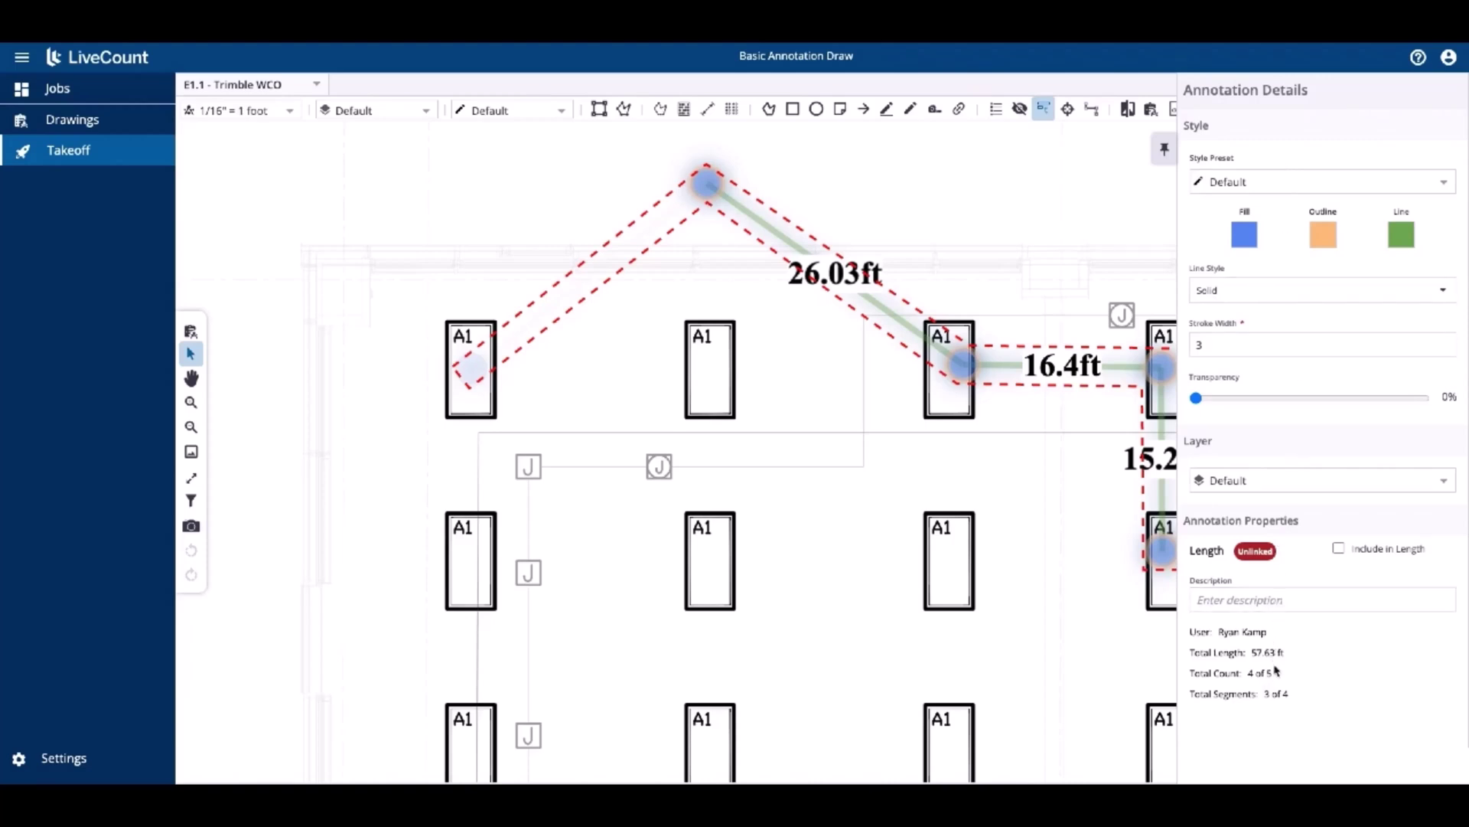
click(1257, 599)
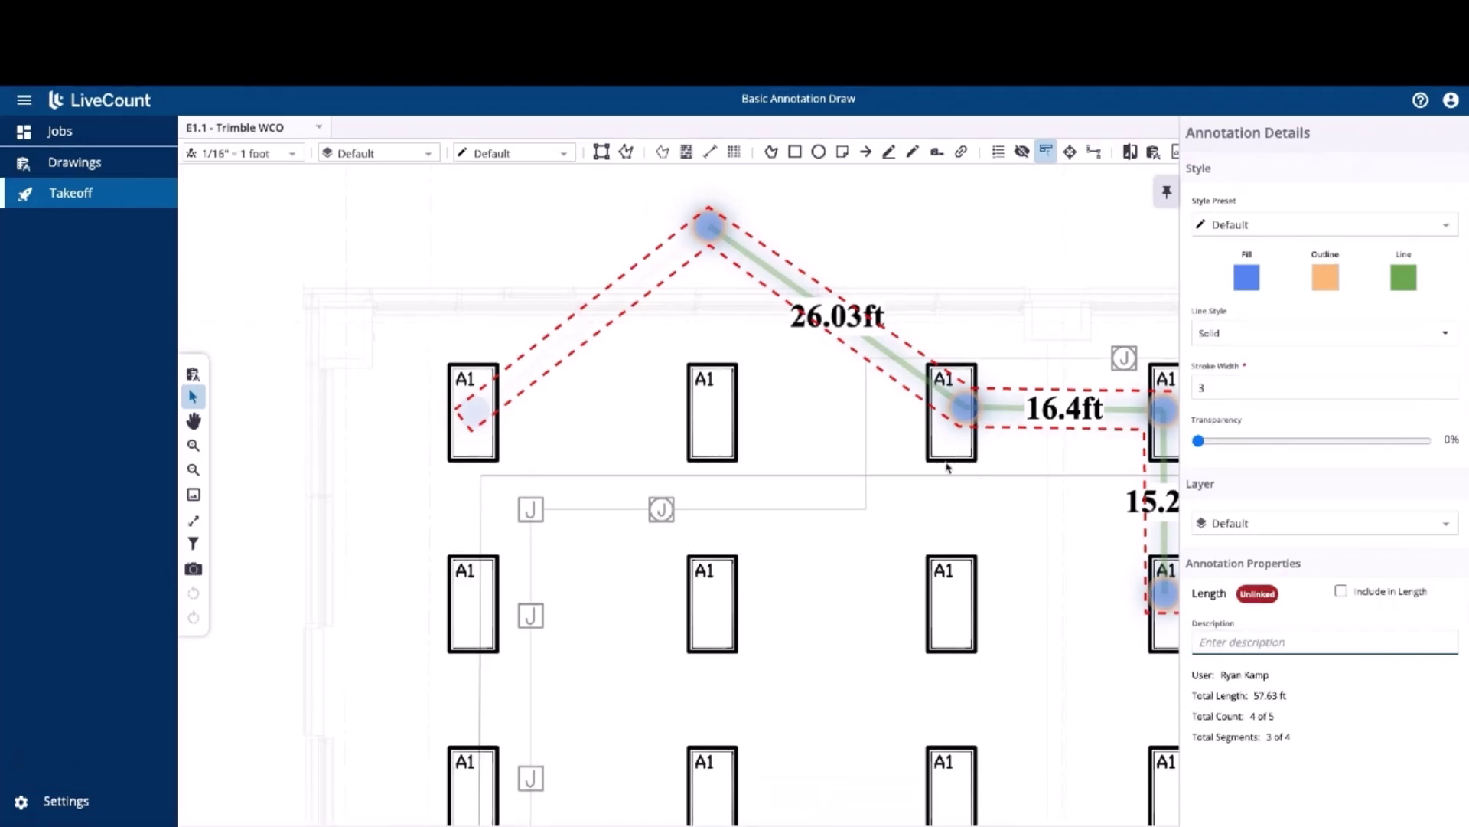
Delete the length run from its top vertex.
click(742, 313)
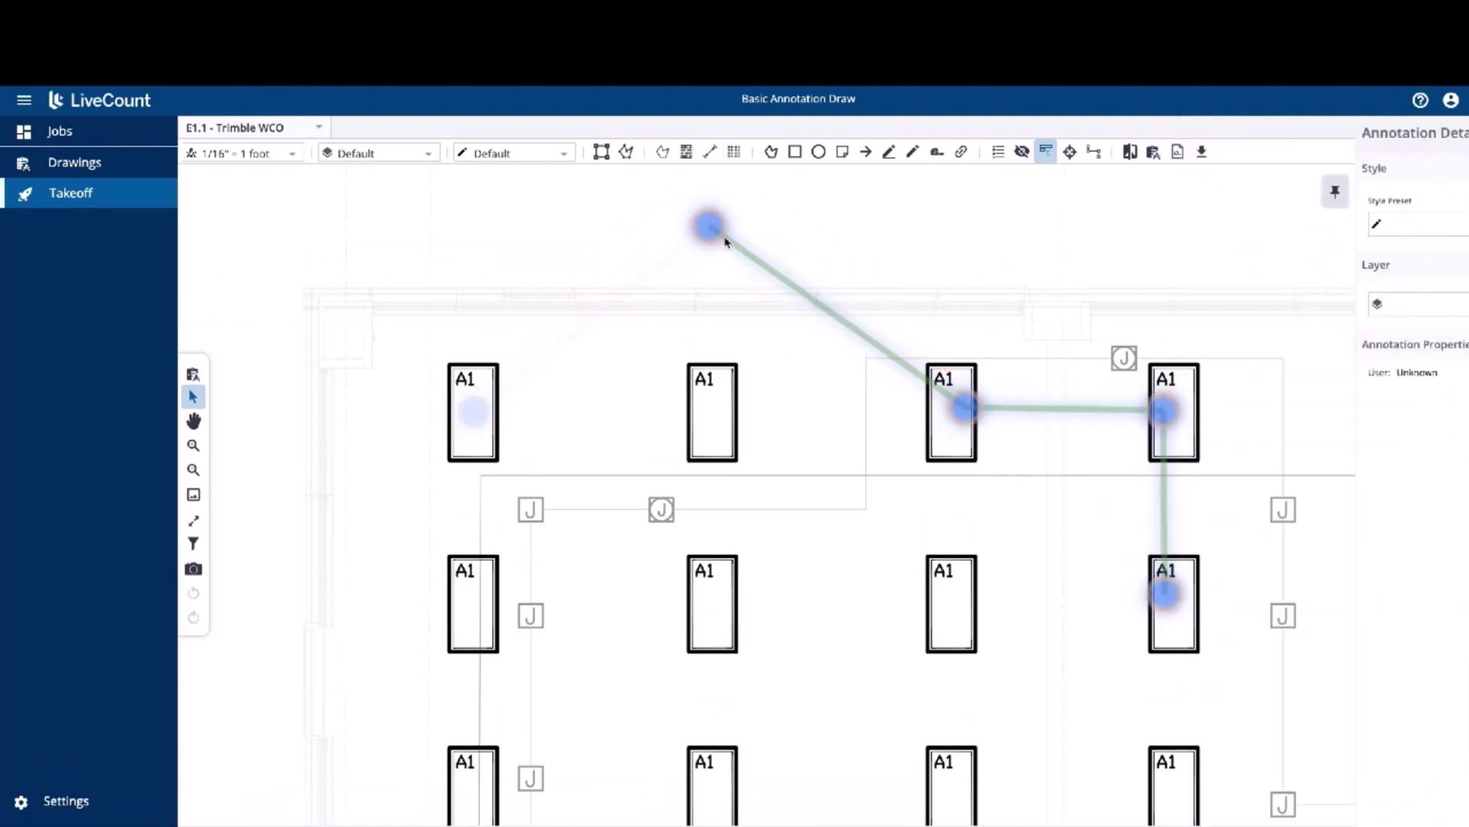
click(725, 237)
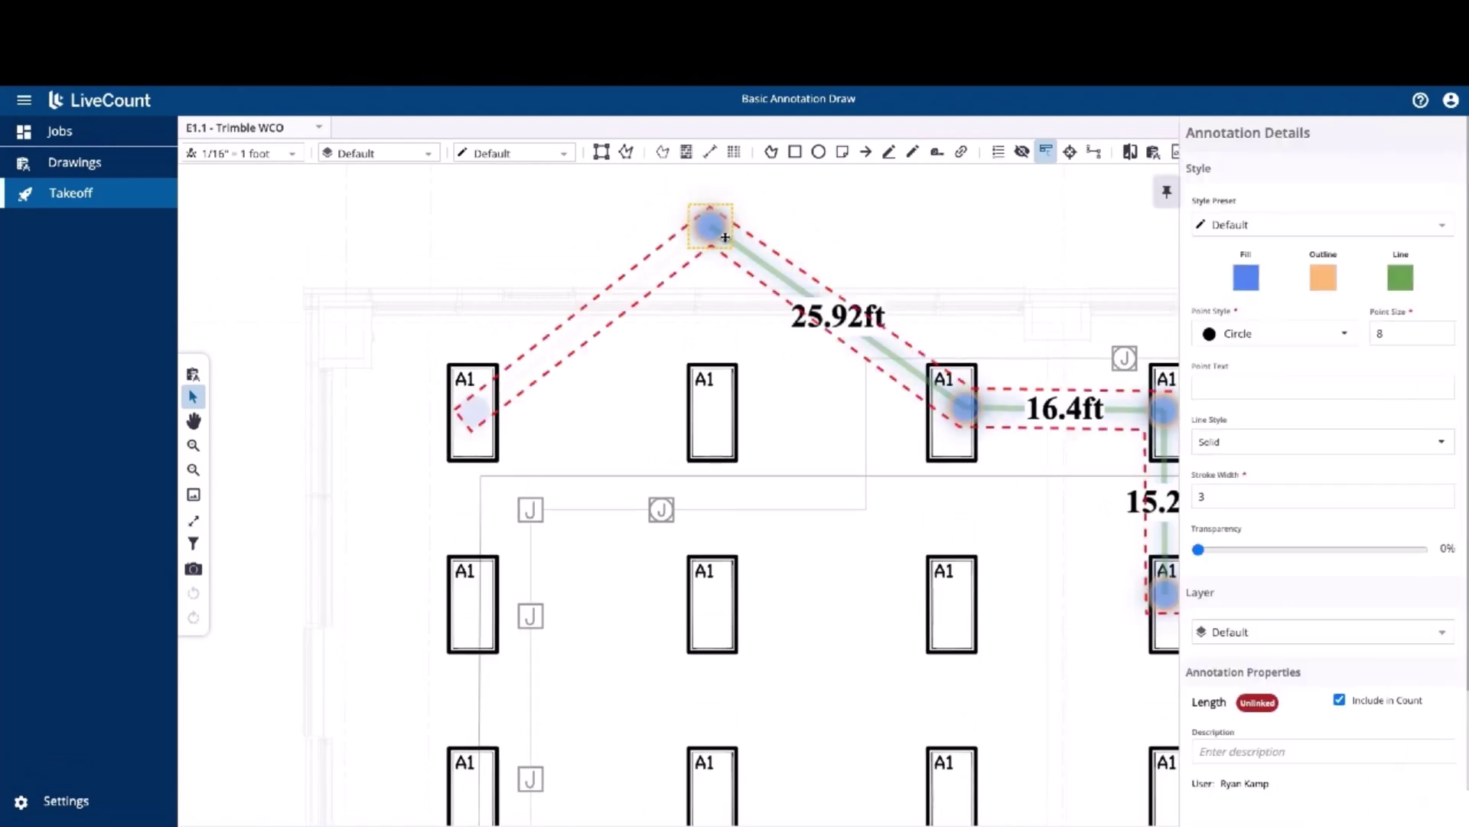
key(Delete)
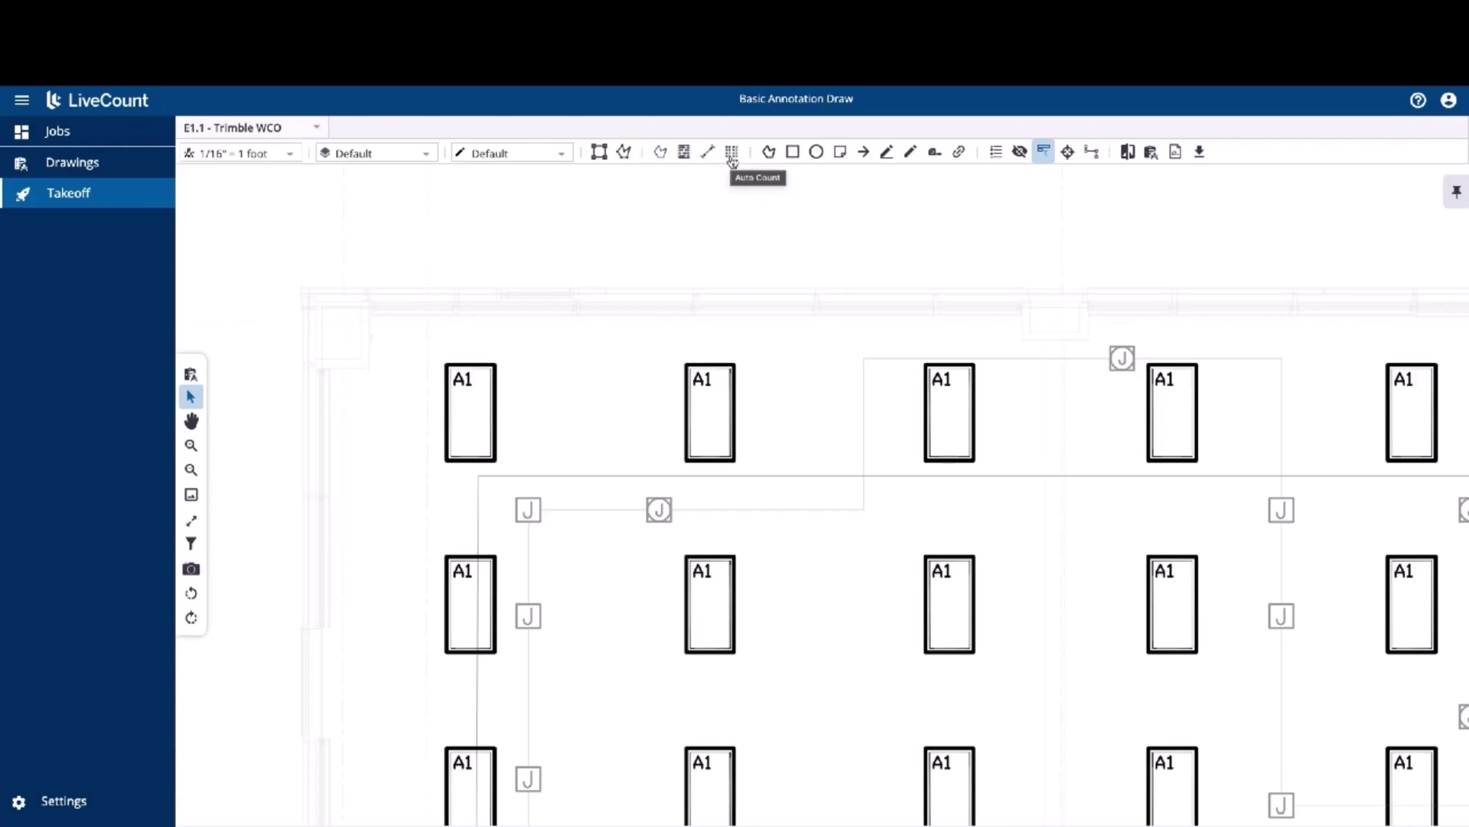
Outline an area polygon over the upper-left A1 fixtures.
click(769, 153)
click(316, 290)
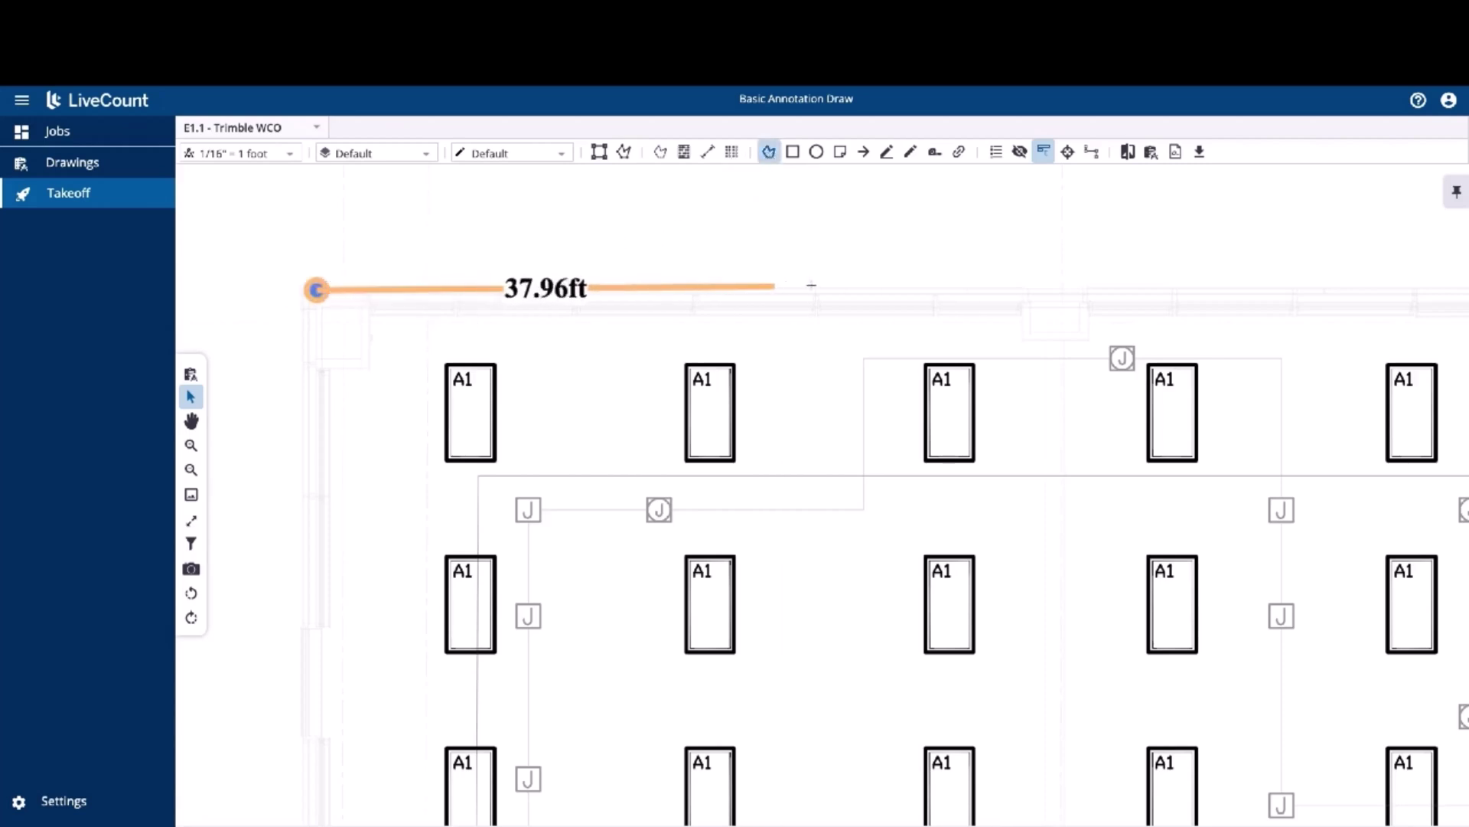
click(835, 291)
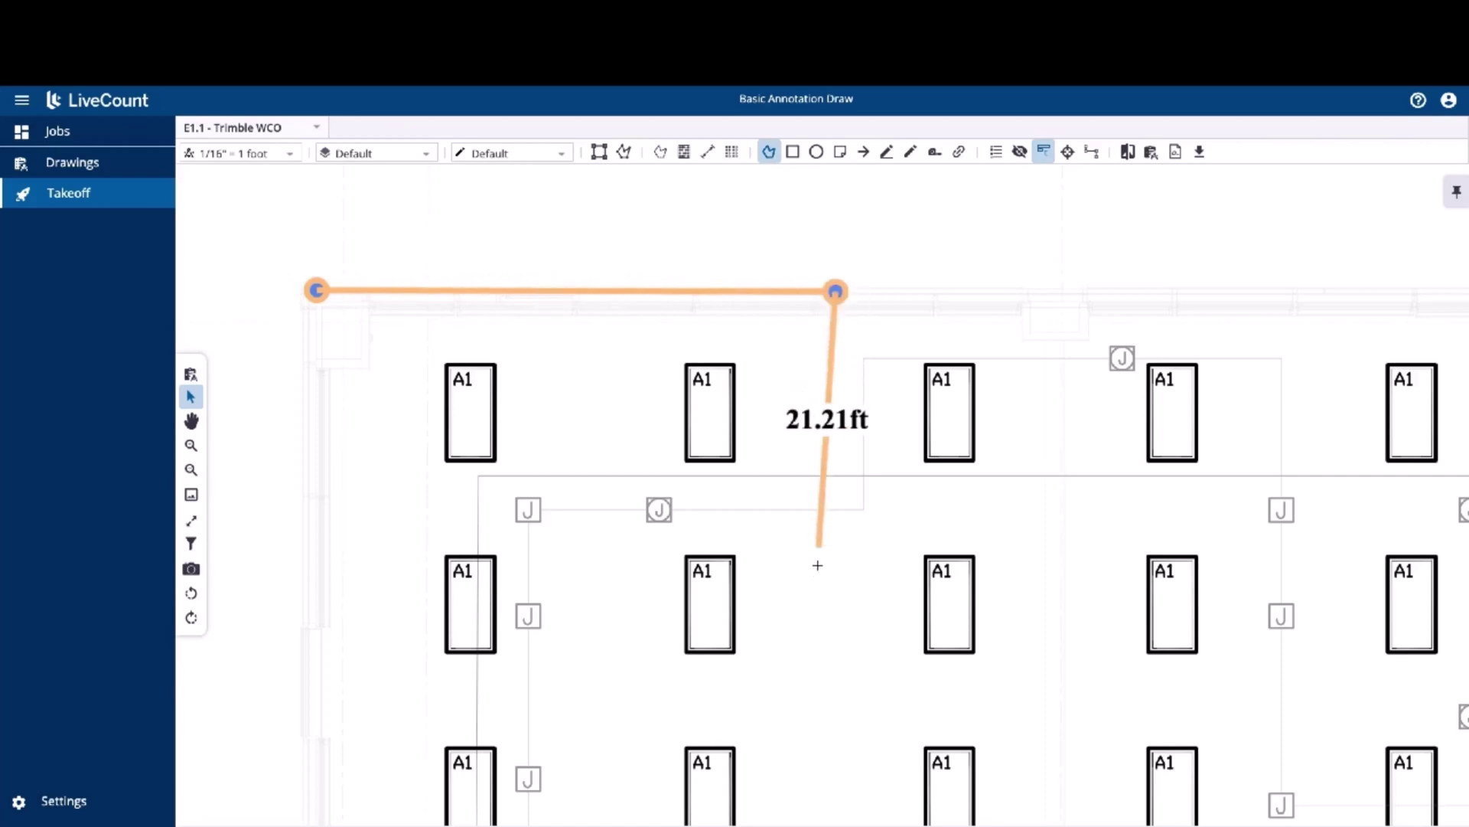
click(839, 648)
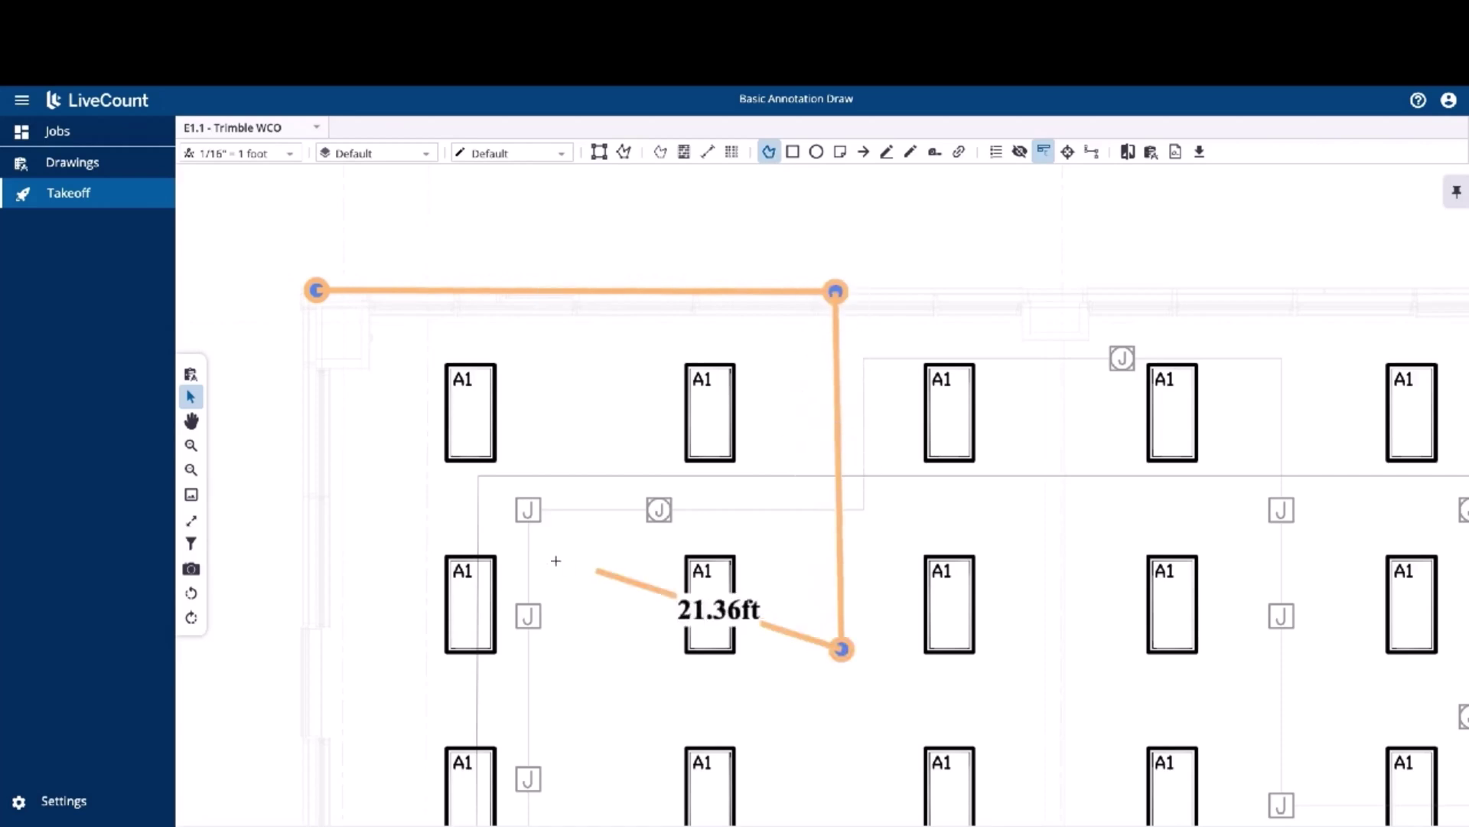
double_click(455, 515)
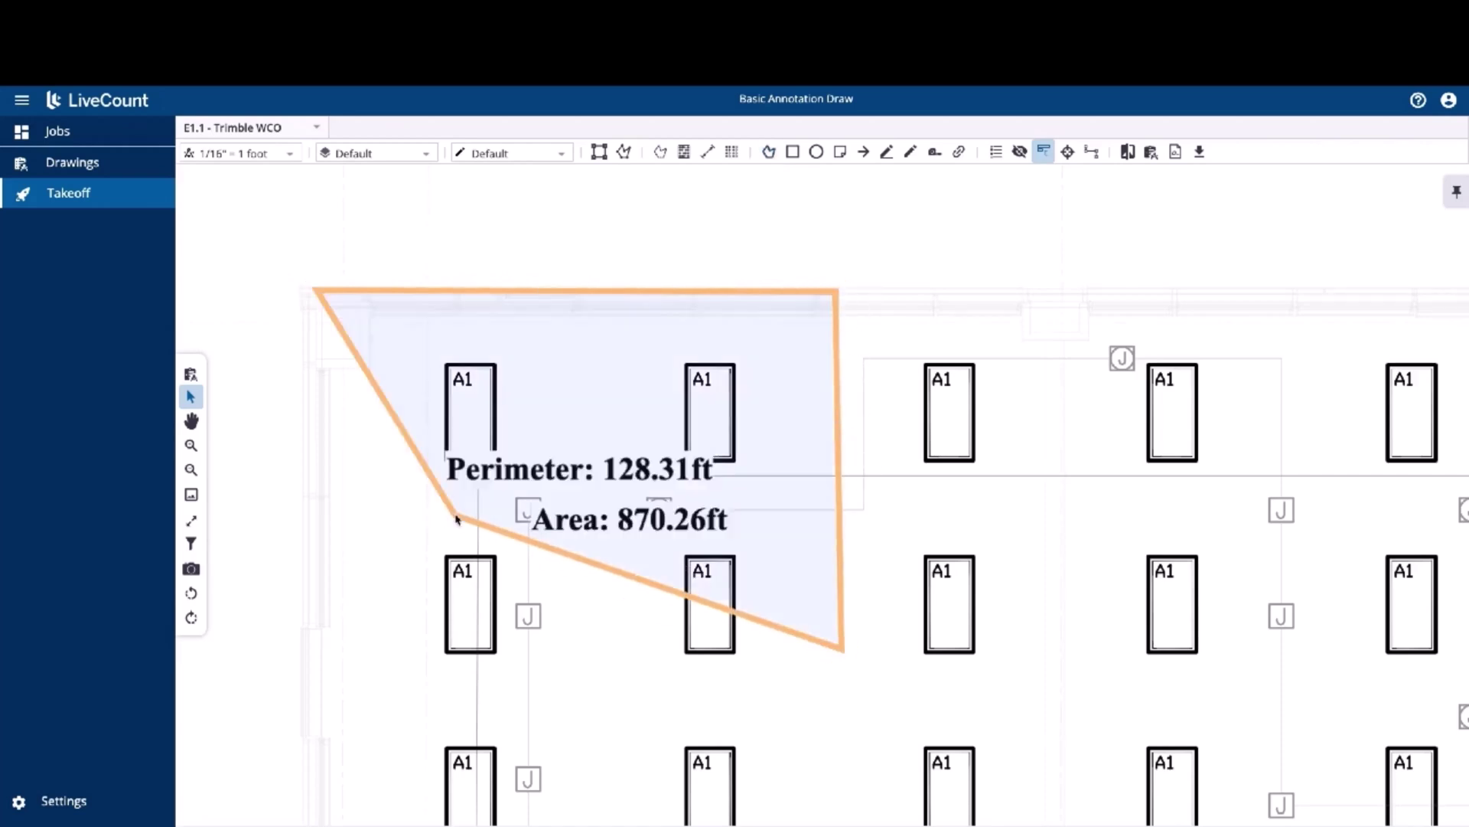
Pull the polygon's lower-left corner out to 1238.30 ft², then delete the polygon.
click(568, 395)
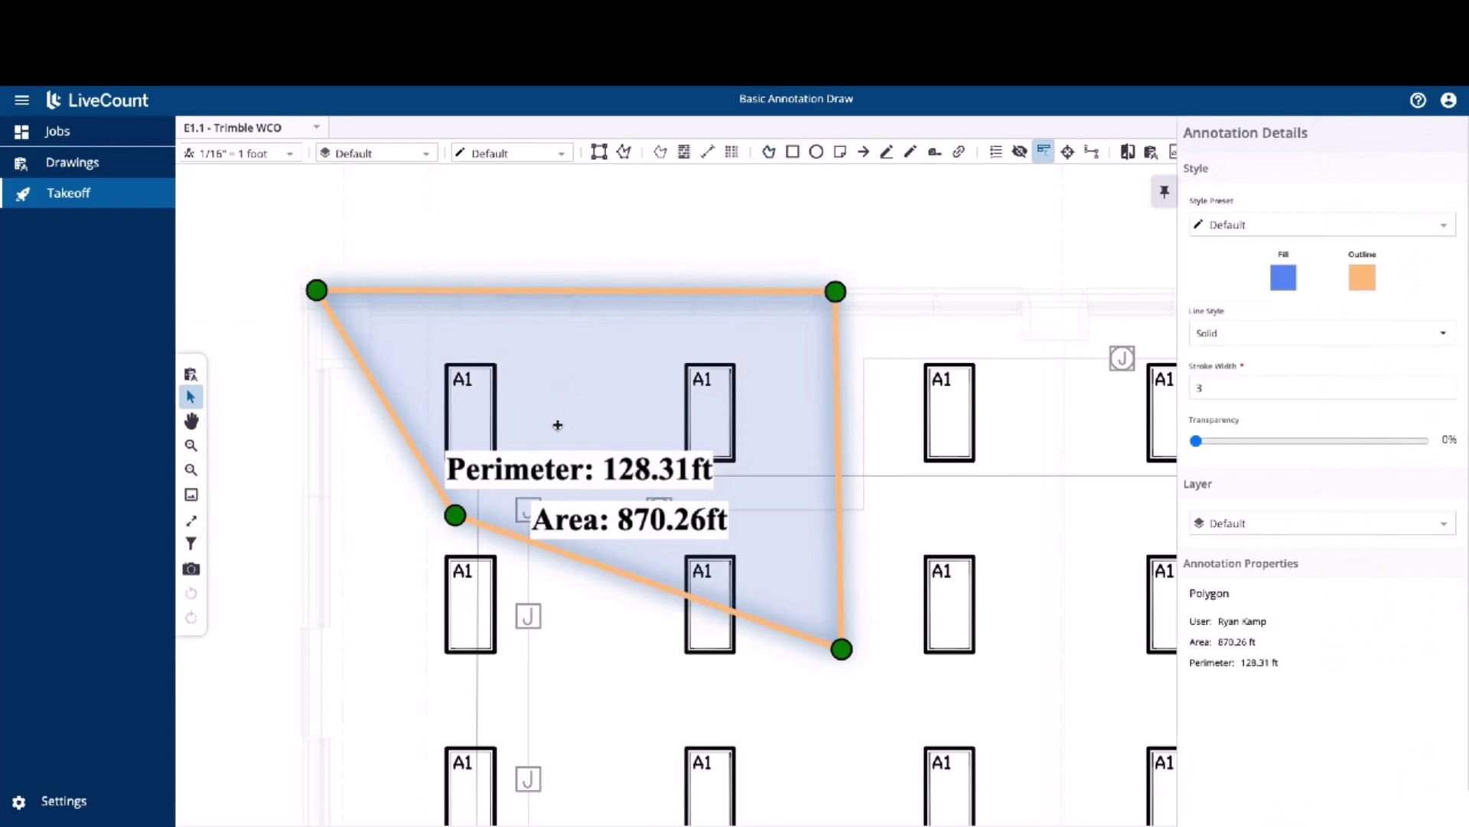
drag(456, 517, 342, 643)
key(Escape)
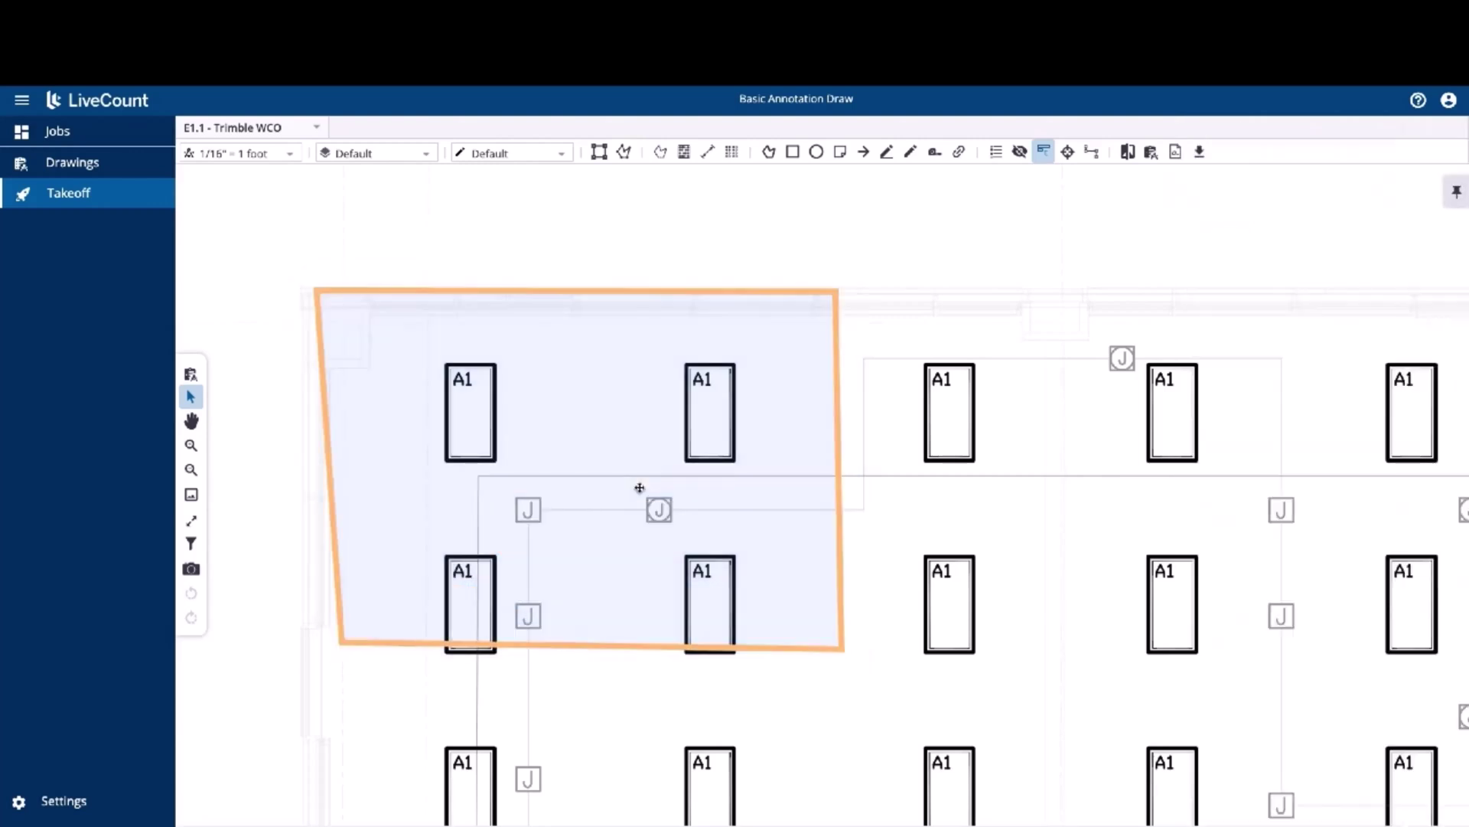
click(640, 487)
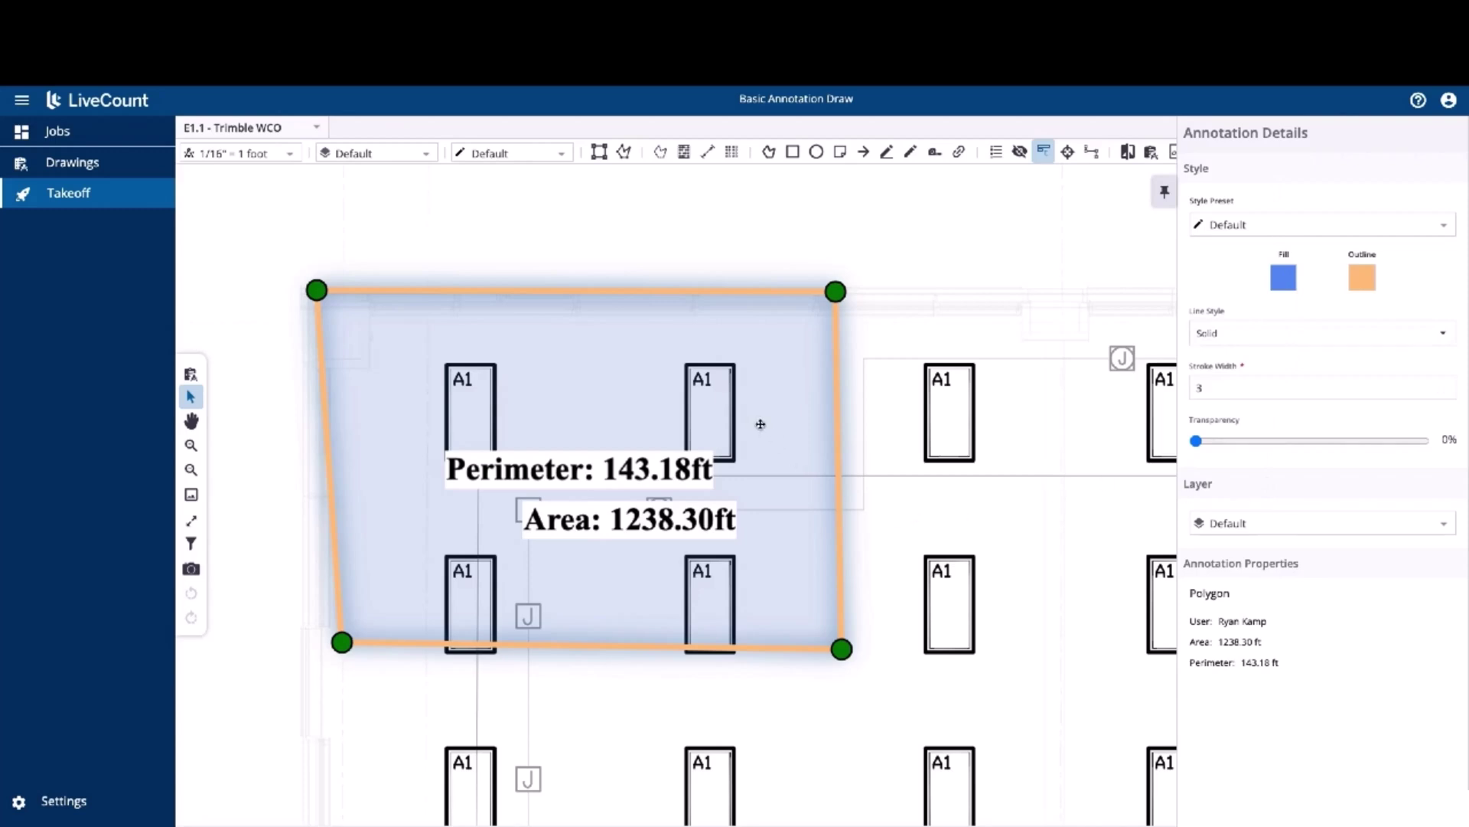
key(Delete)
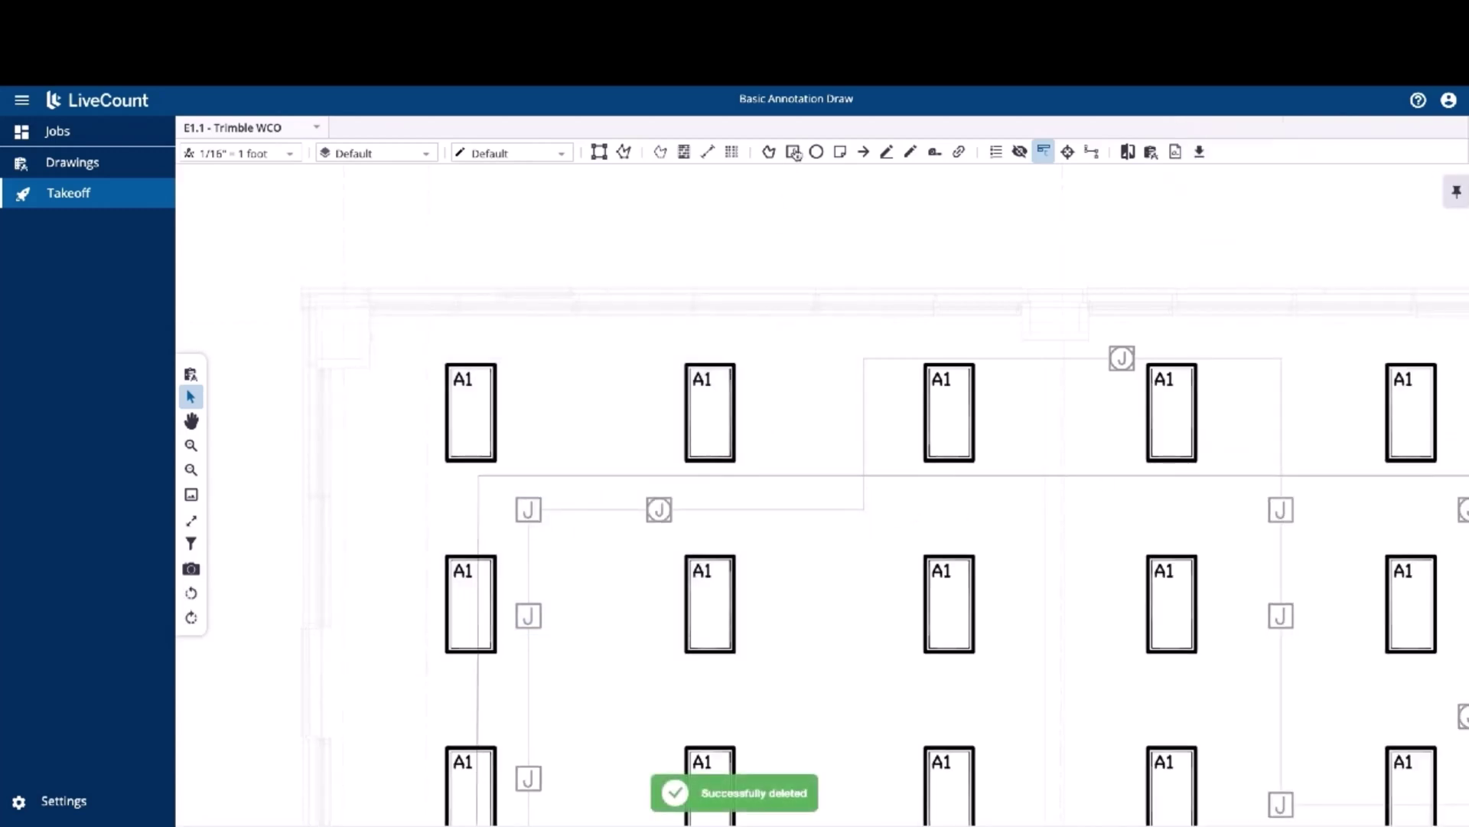
Draw a rectangle markup over six A1 fixtures.
click(794, 153)
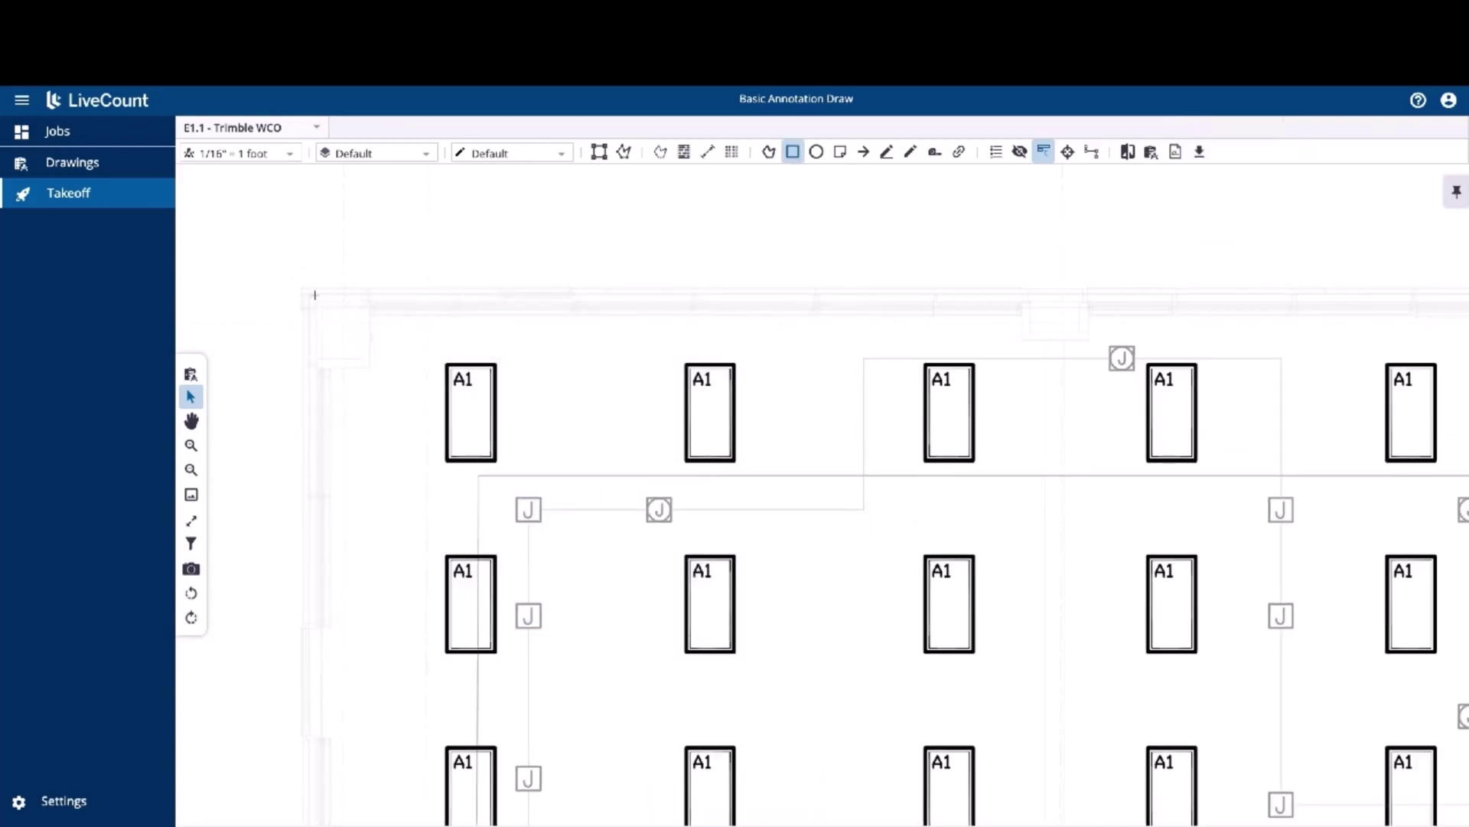
mouse_move(304, 289)
mouse_down()
mouse_move(420, 590)
mouse_move(777, 669)
mouse_move(1058, 661)
mouse_up()
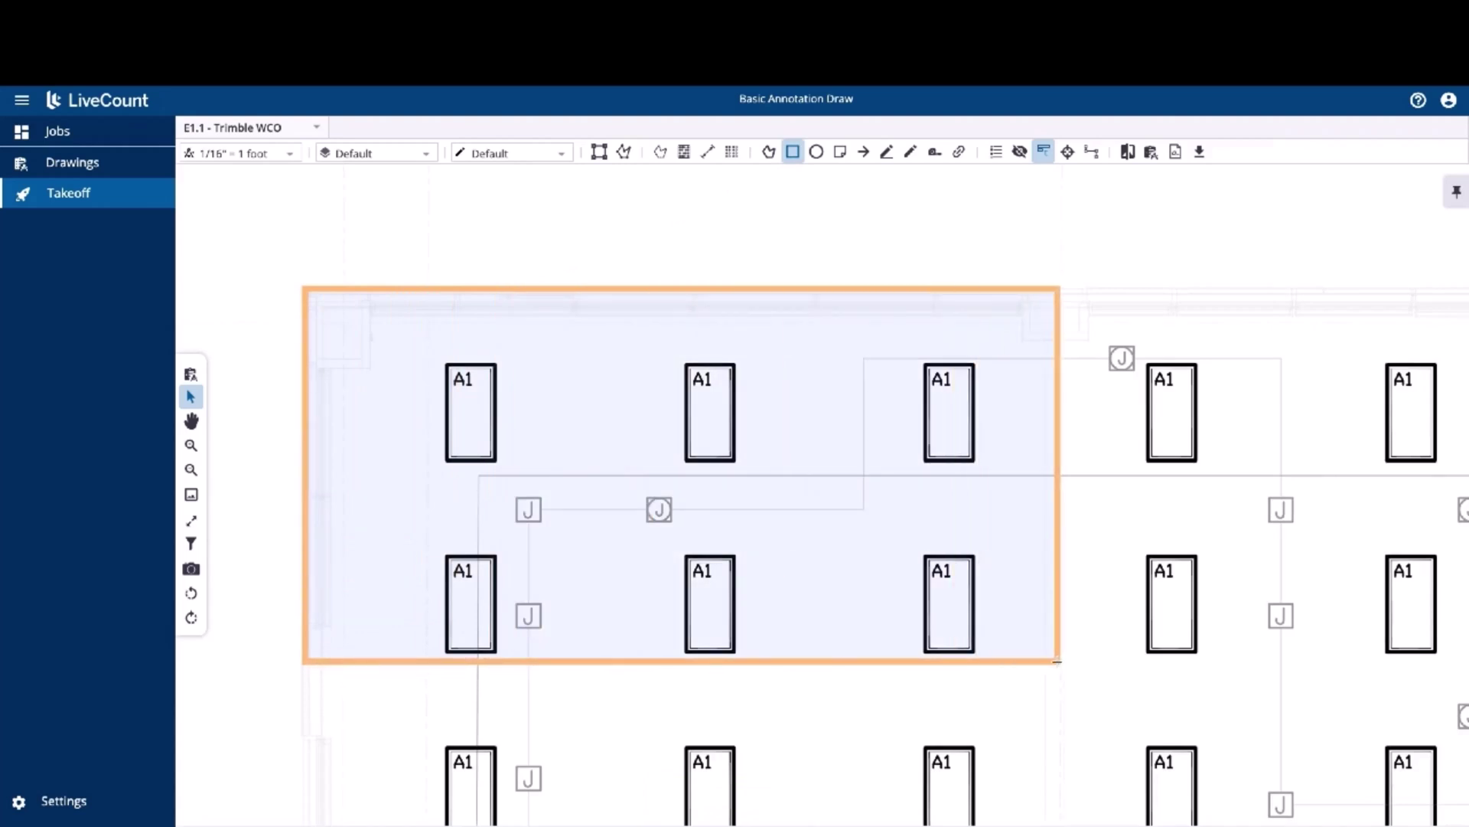
drag(1057, 661, 1058, 665)
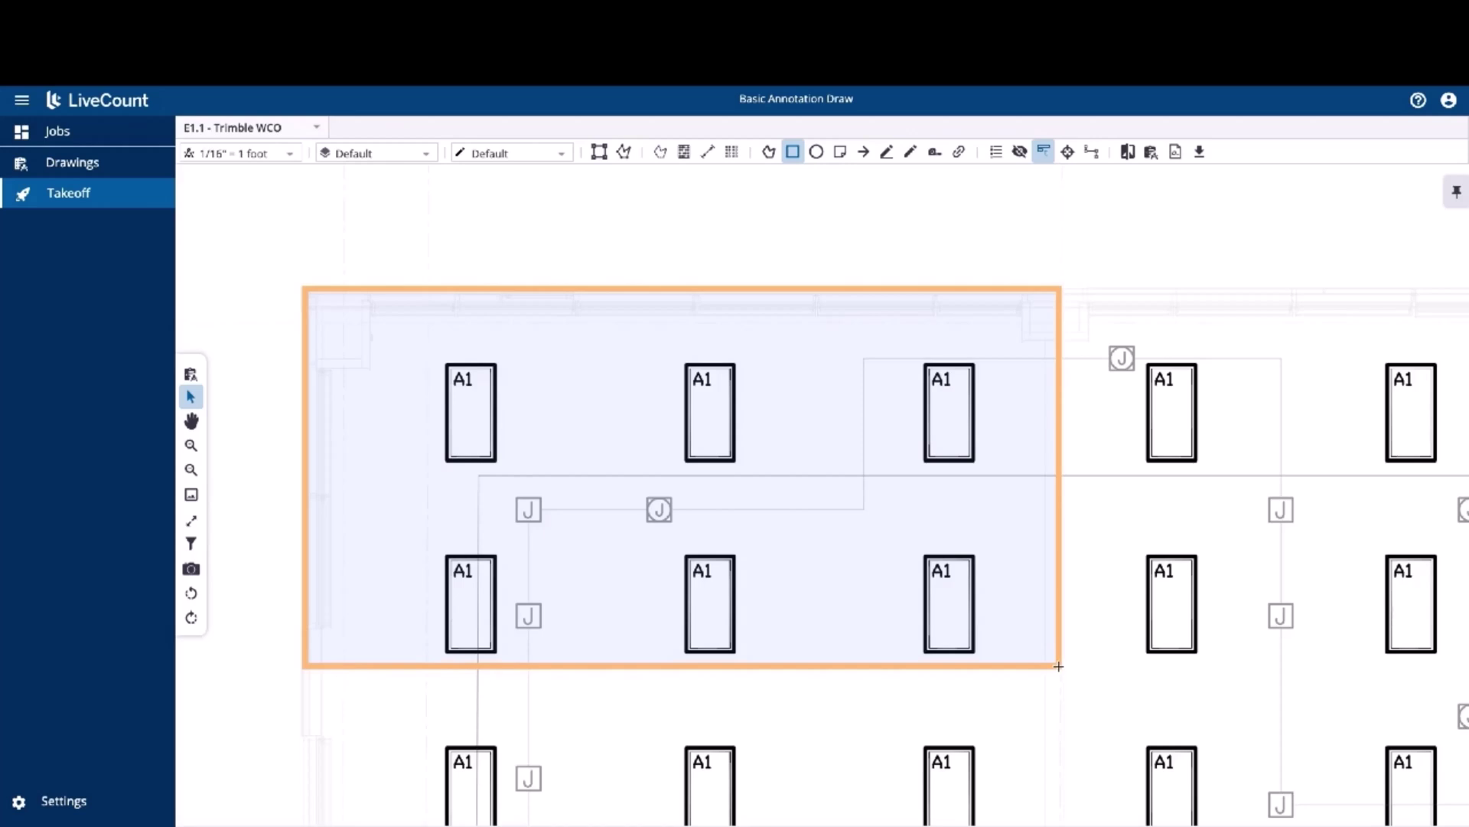
drag(1059, 665, 1058, 666)
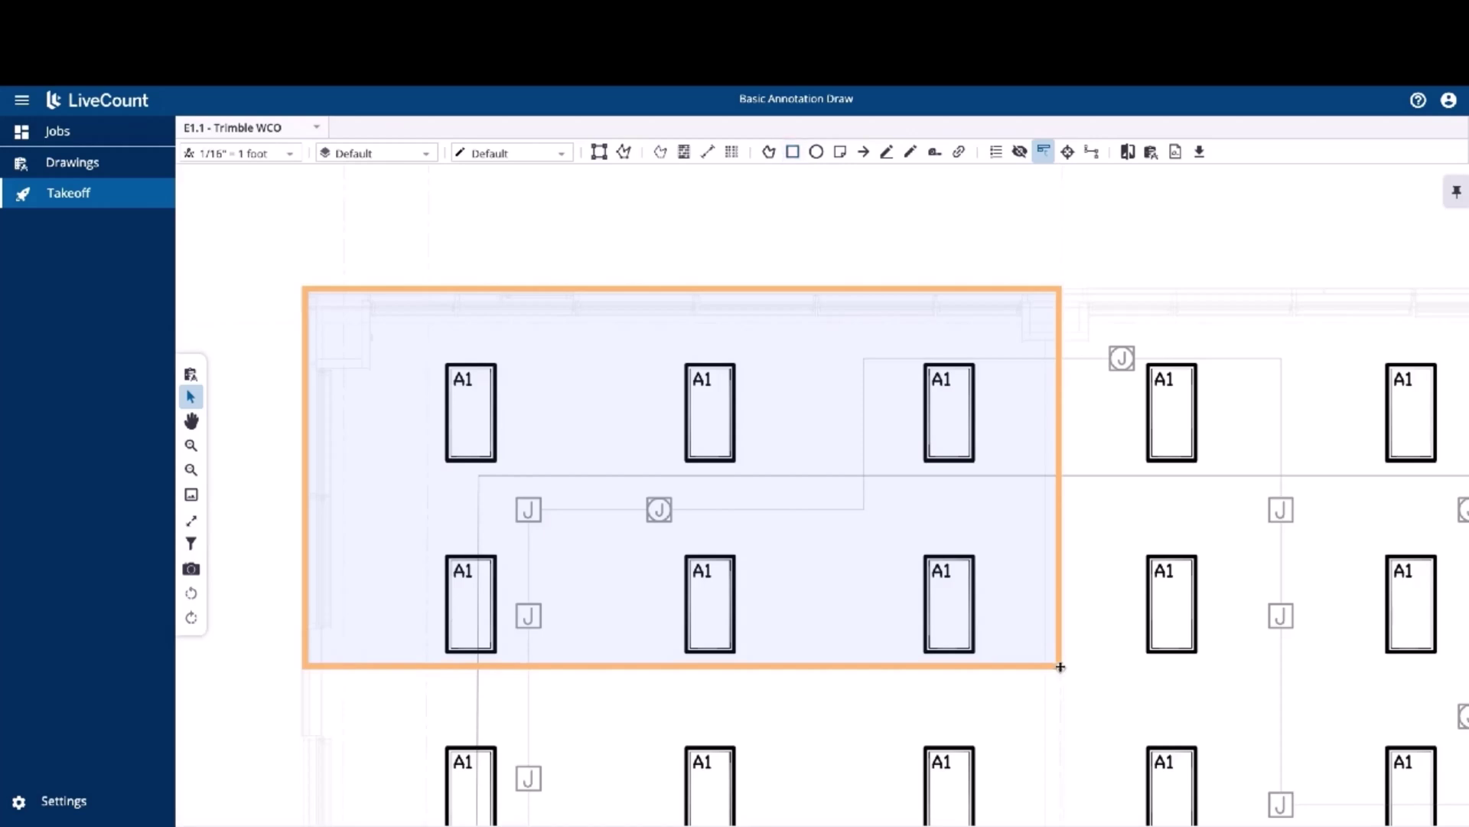
Shrink the rectangle from its top-right corner to 870.73 ft² area and 125.25 ft perimeter.
click(785, 465)
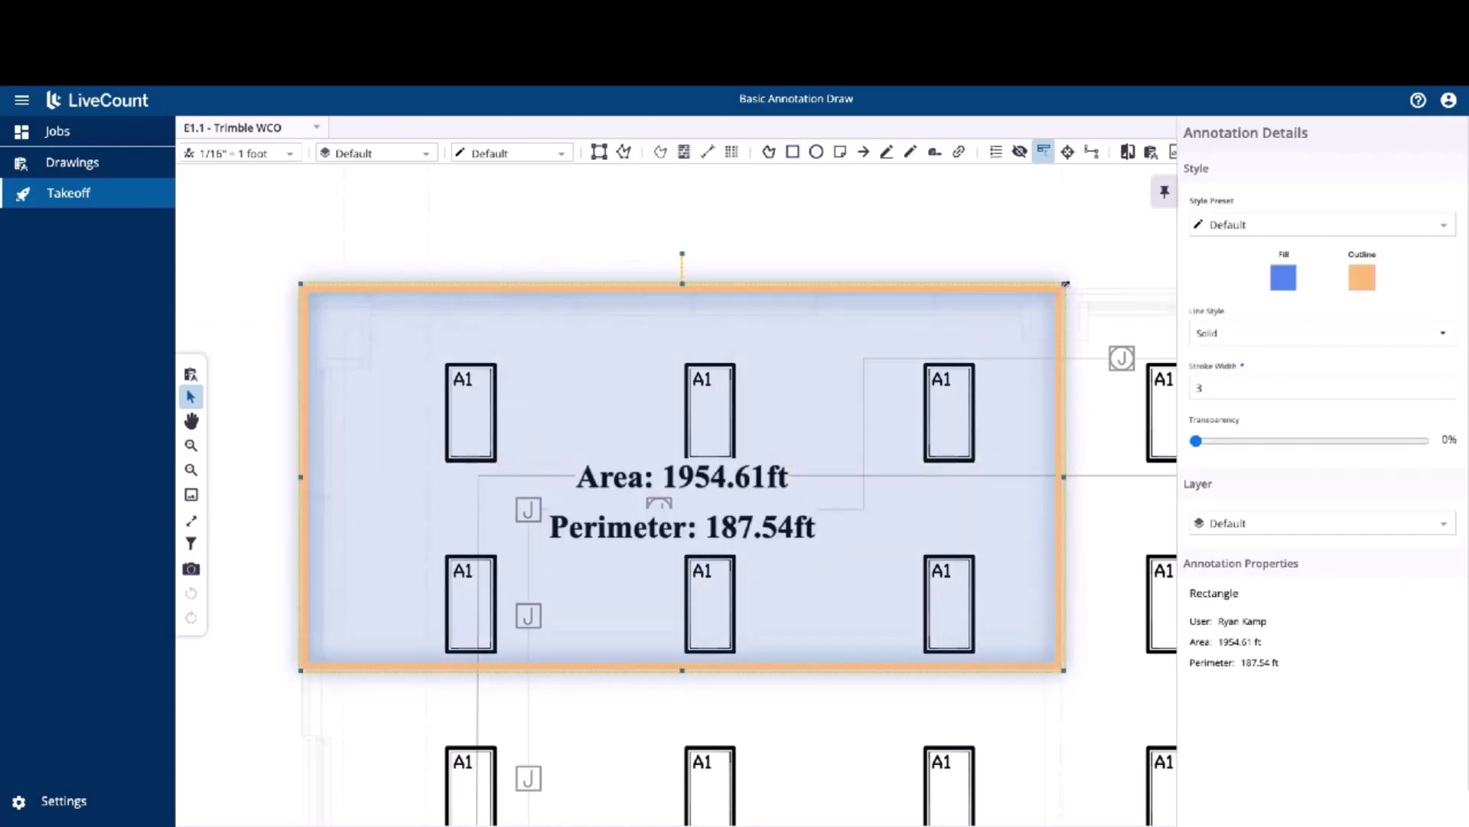
drag(1066, 284, 890, 366)
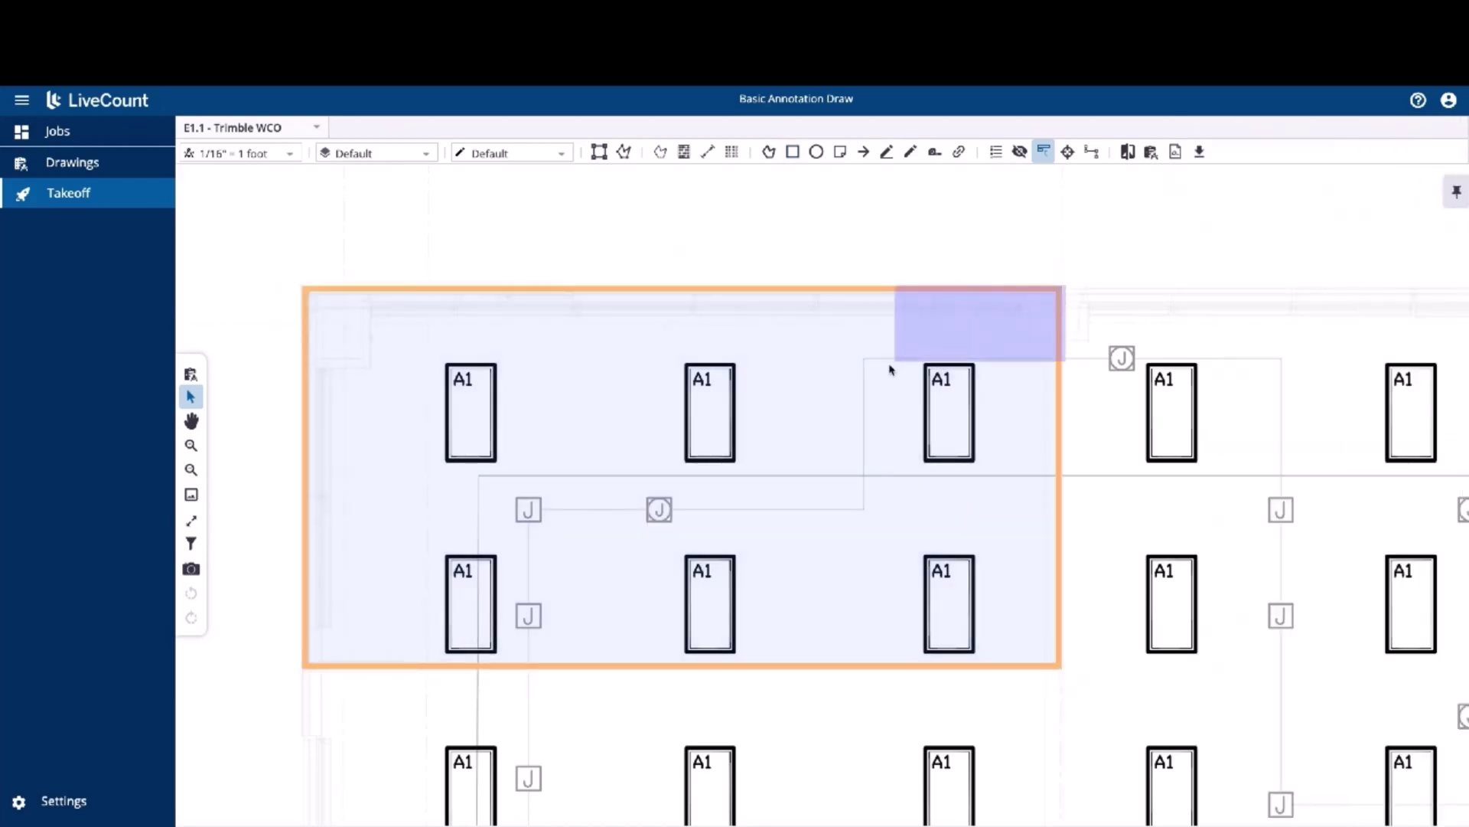
click(1062, 292)
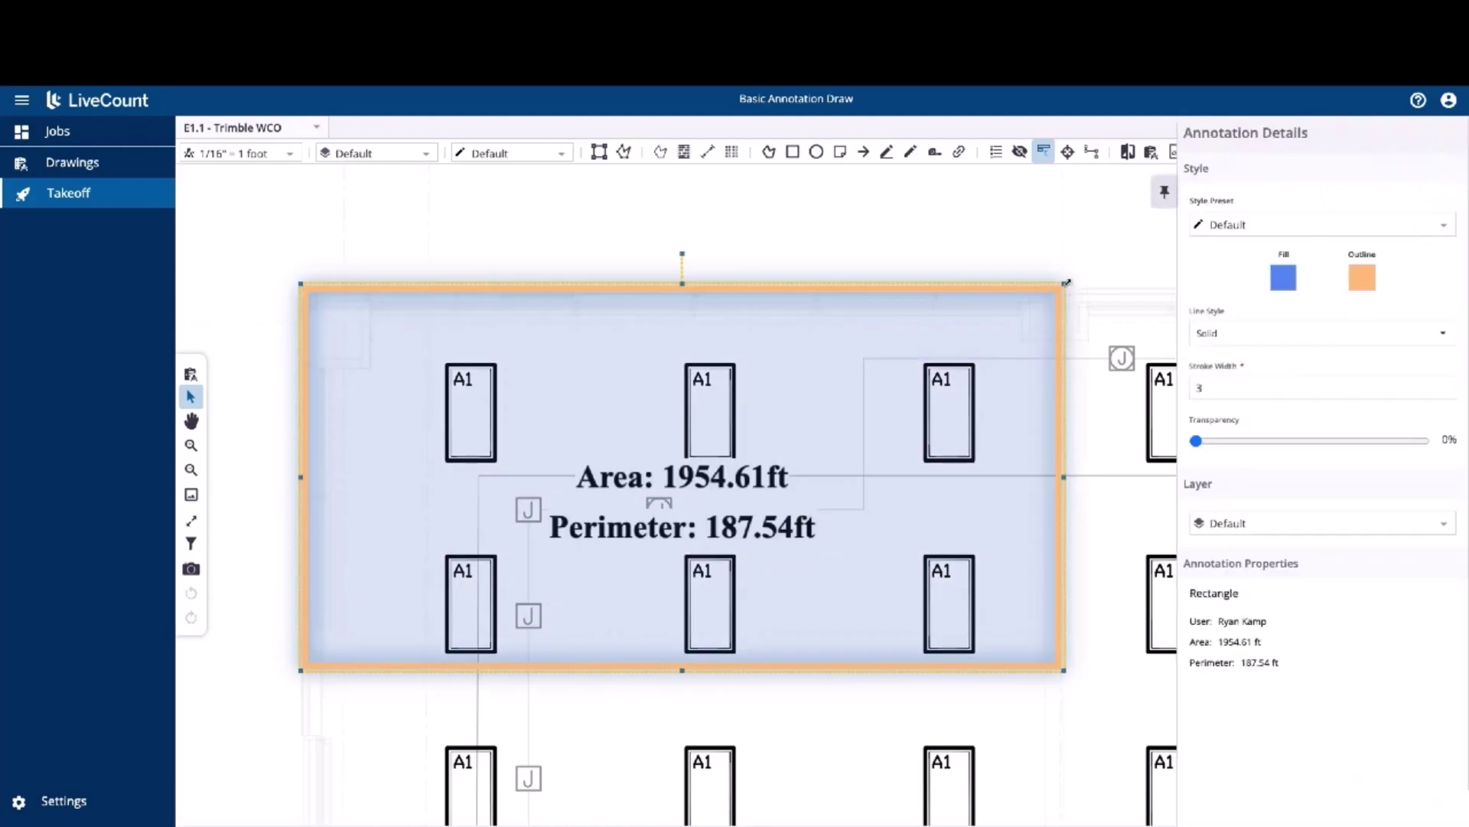
drag(1030, 306, 821, 430)
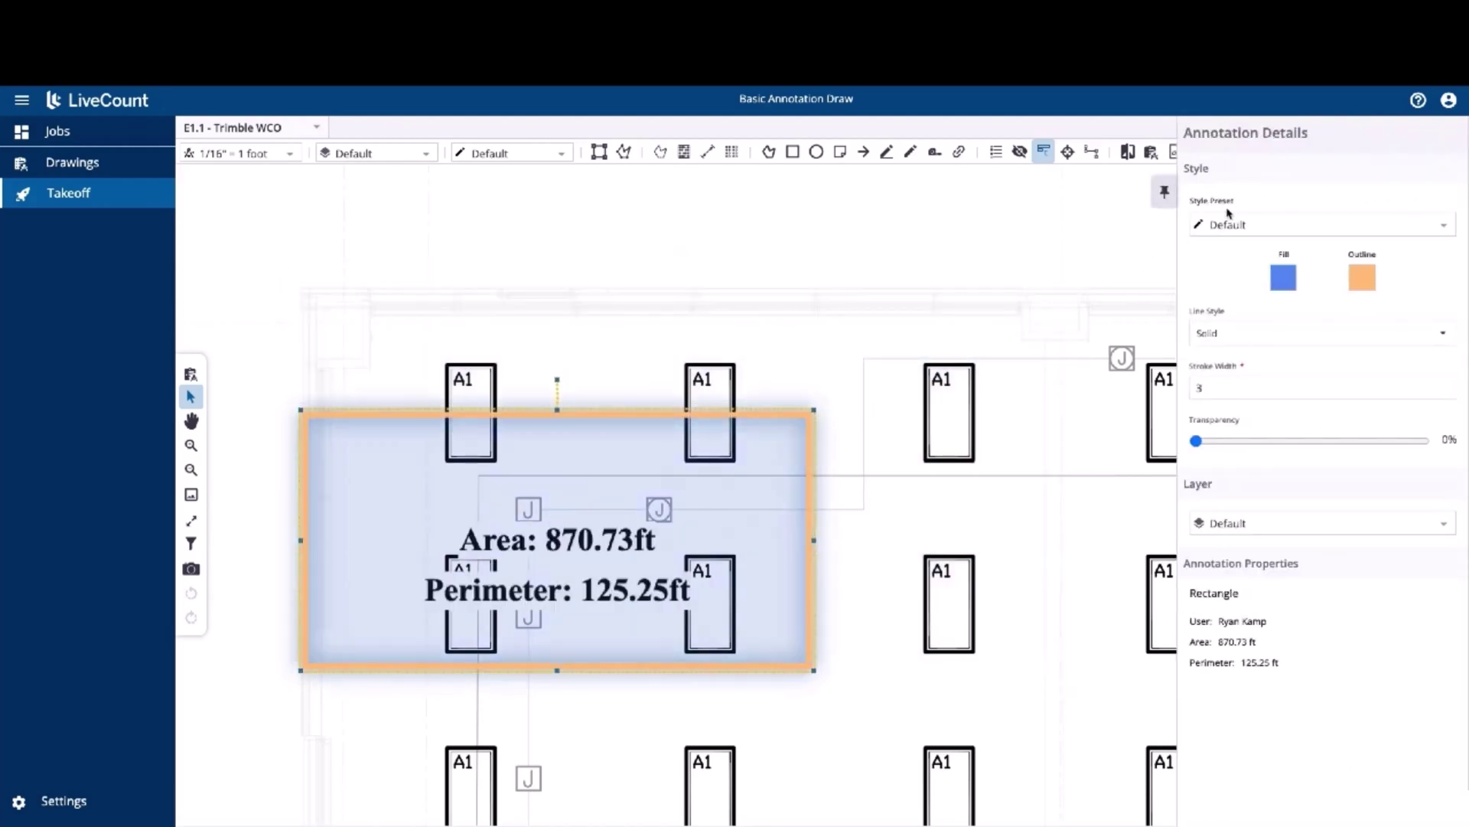
Draw a 244.32 ft² circle over the middle A1 fixtures and remove it again.
click(816, 152)
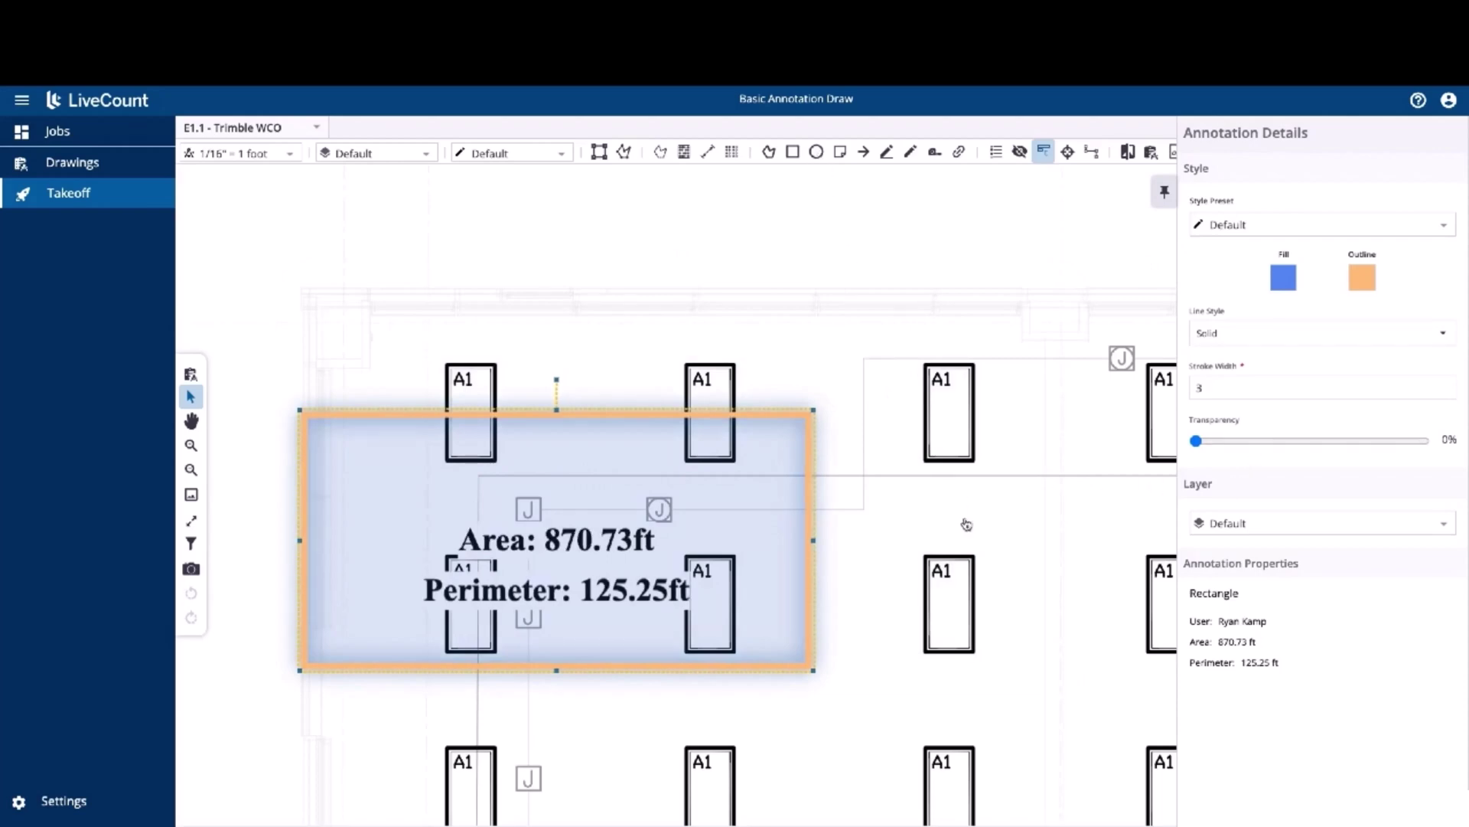
drag(963, 532, 1070, 498)
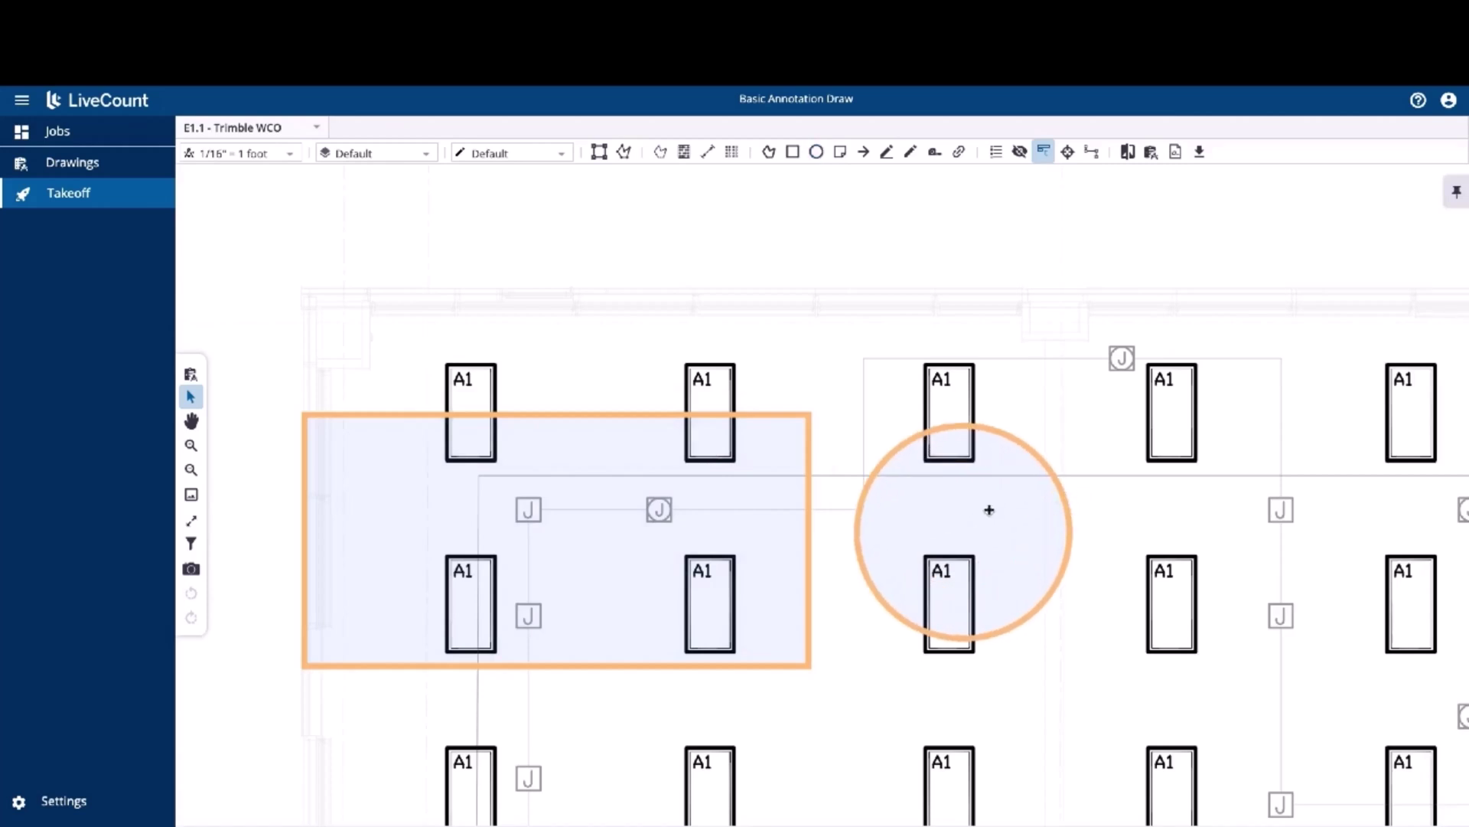
click(989, 510)
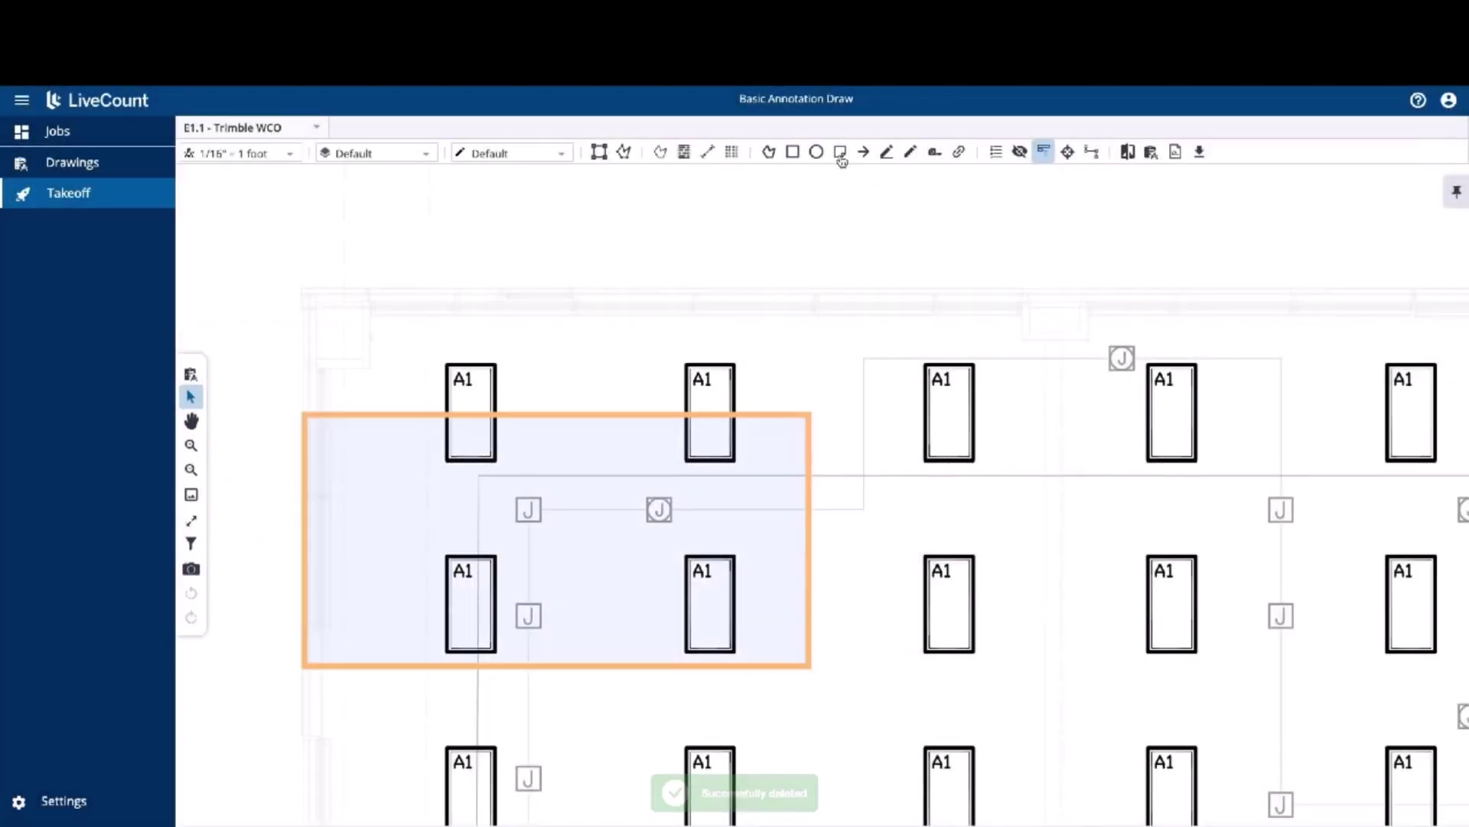
click(841, 153)
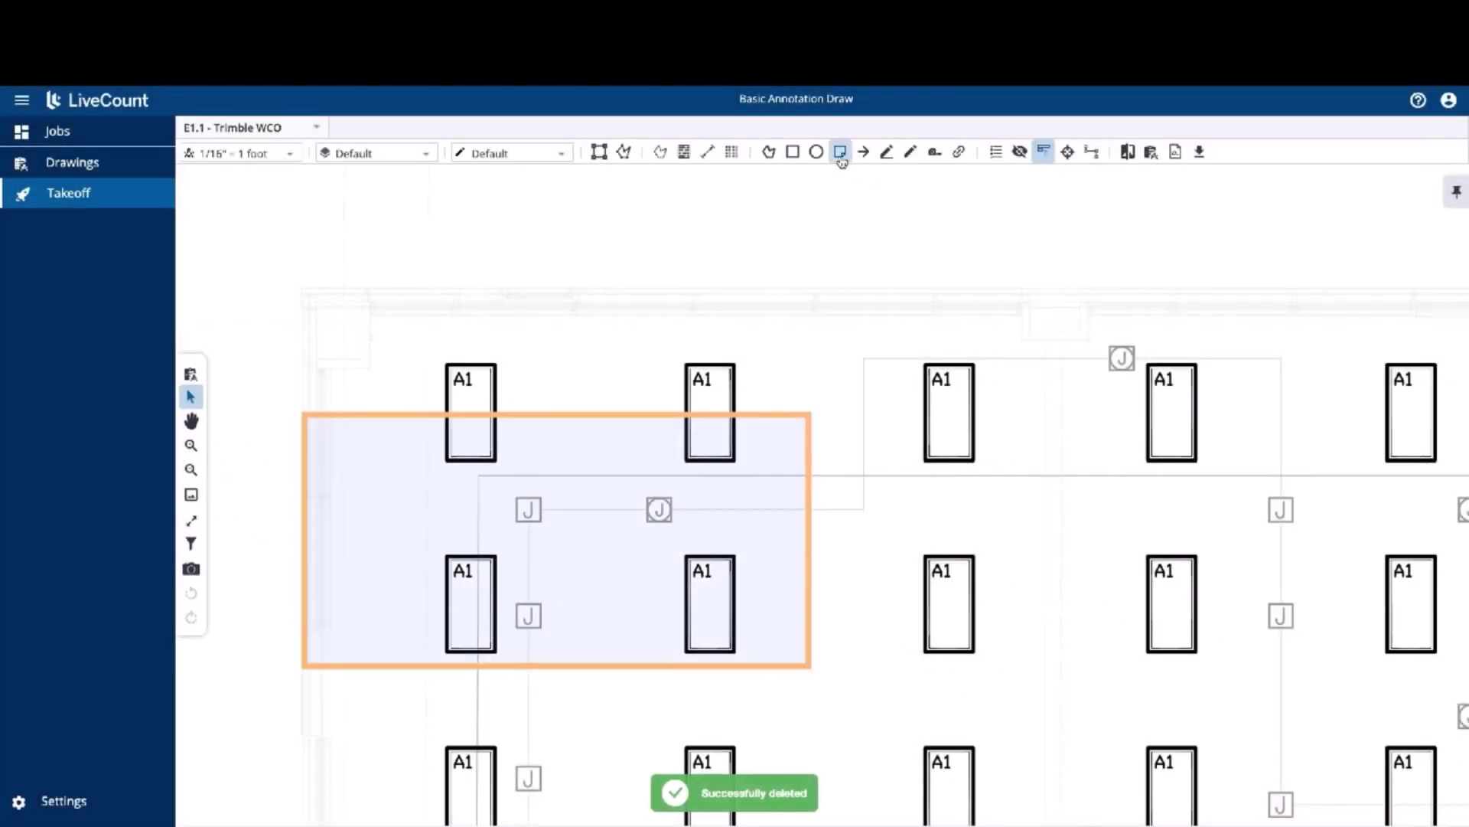
Place a text note above the rectangle and type 'aAa' into it.
click(601, 325)
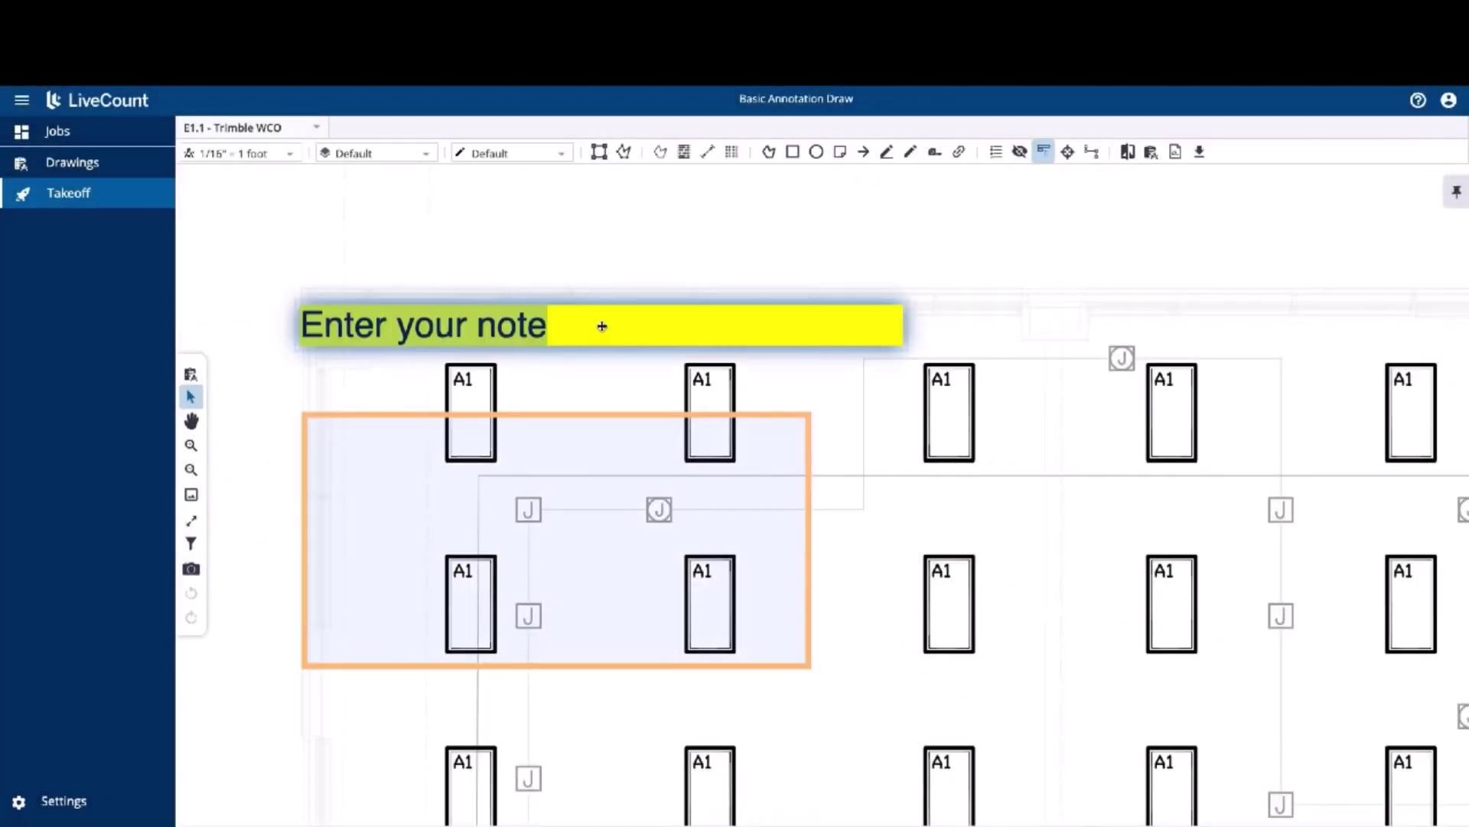
click(601, 325)
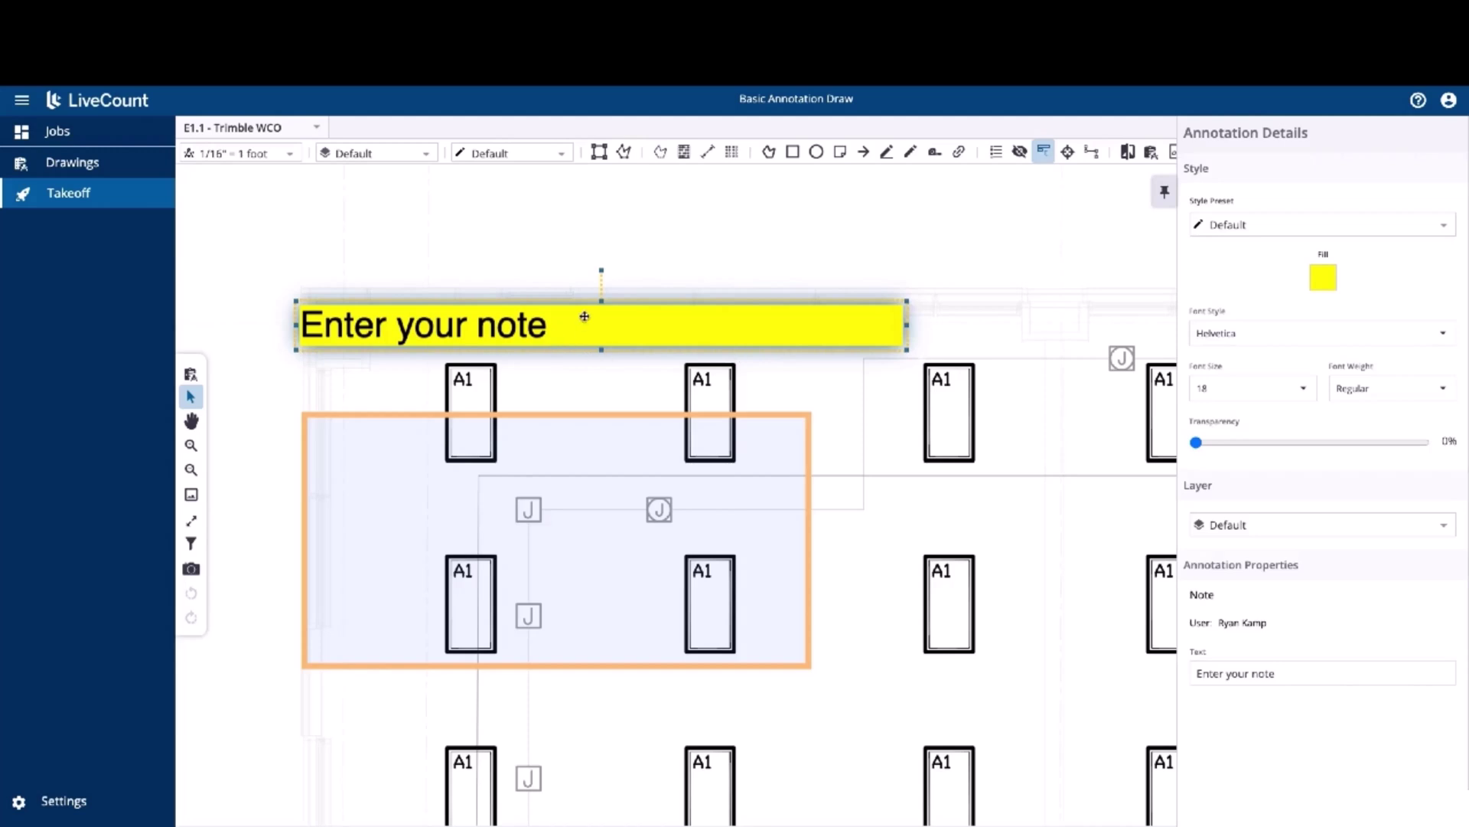
click(609, 279)
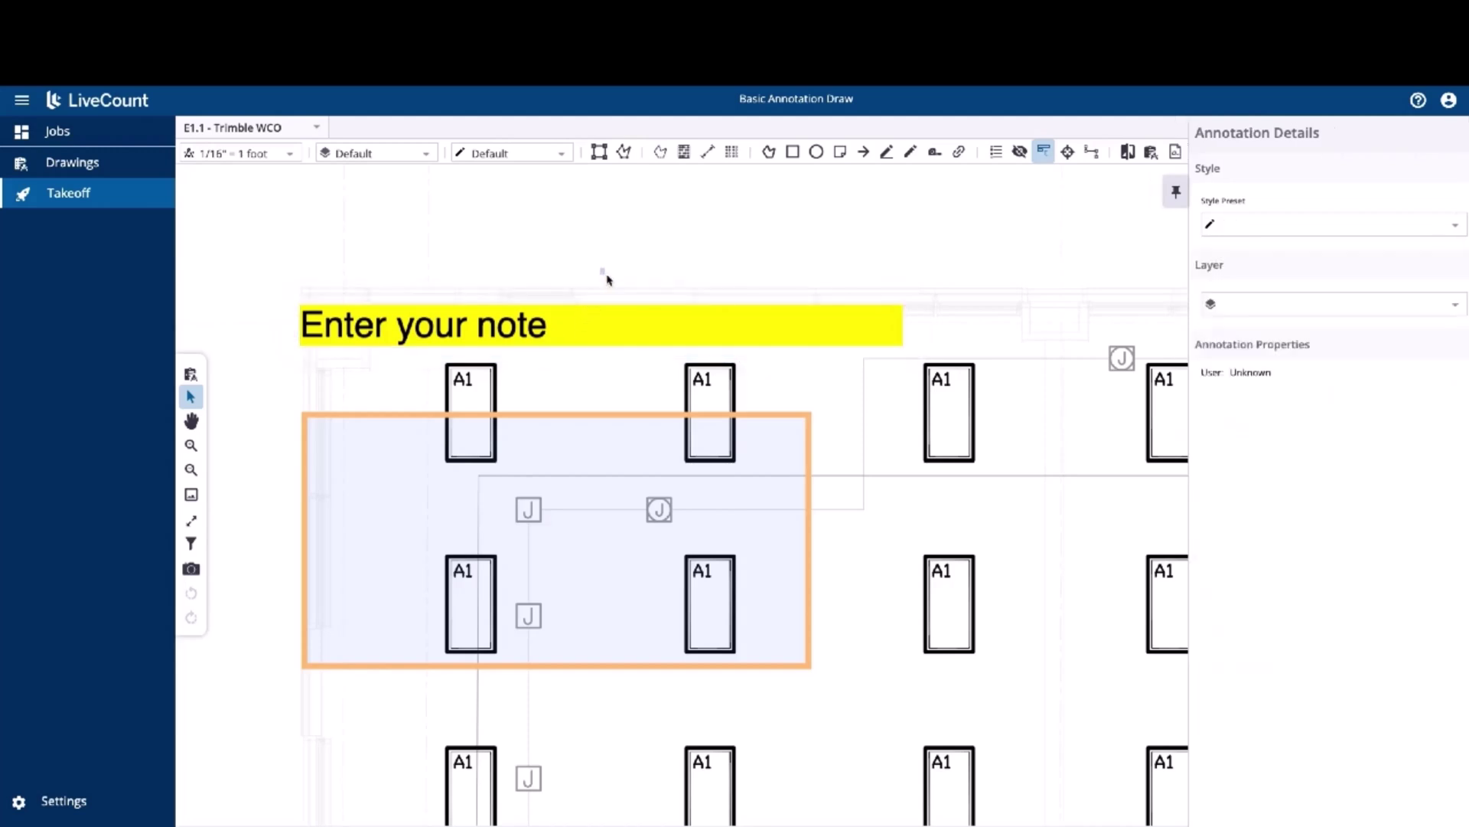
click(607, 318)
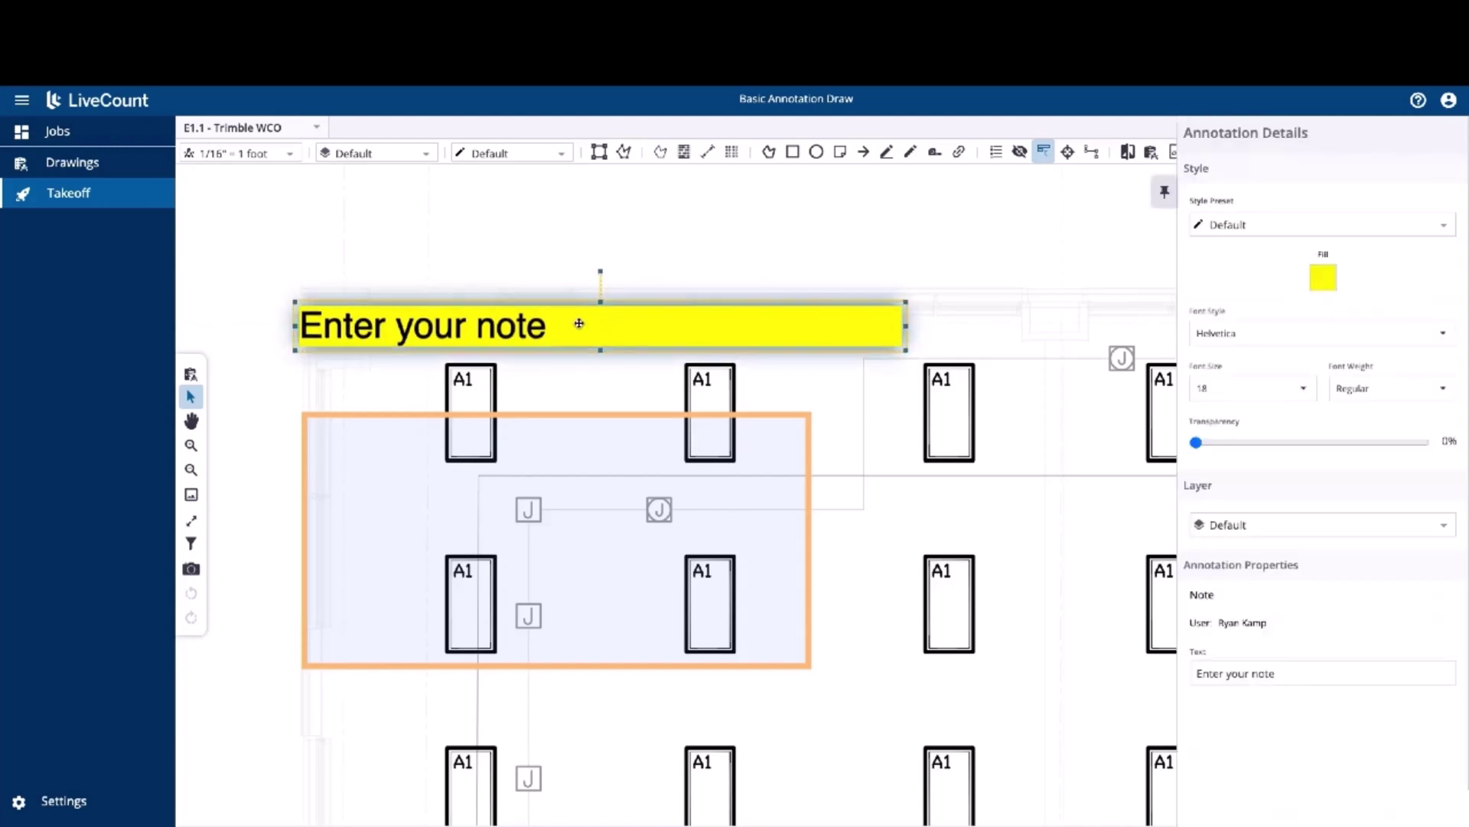
double_click(580, 323)
text(aAa)
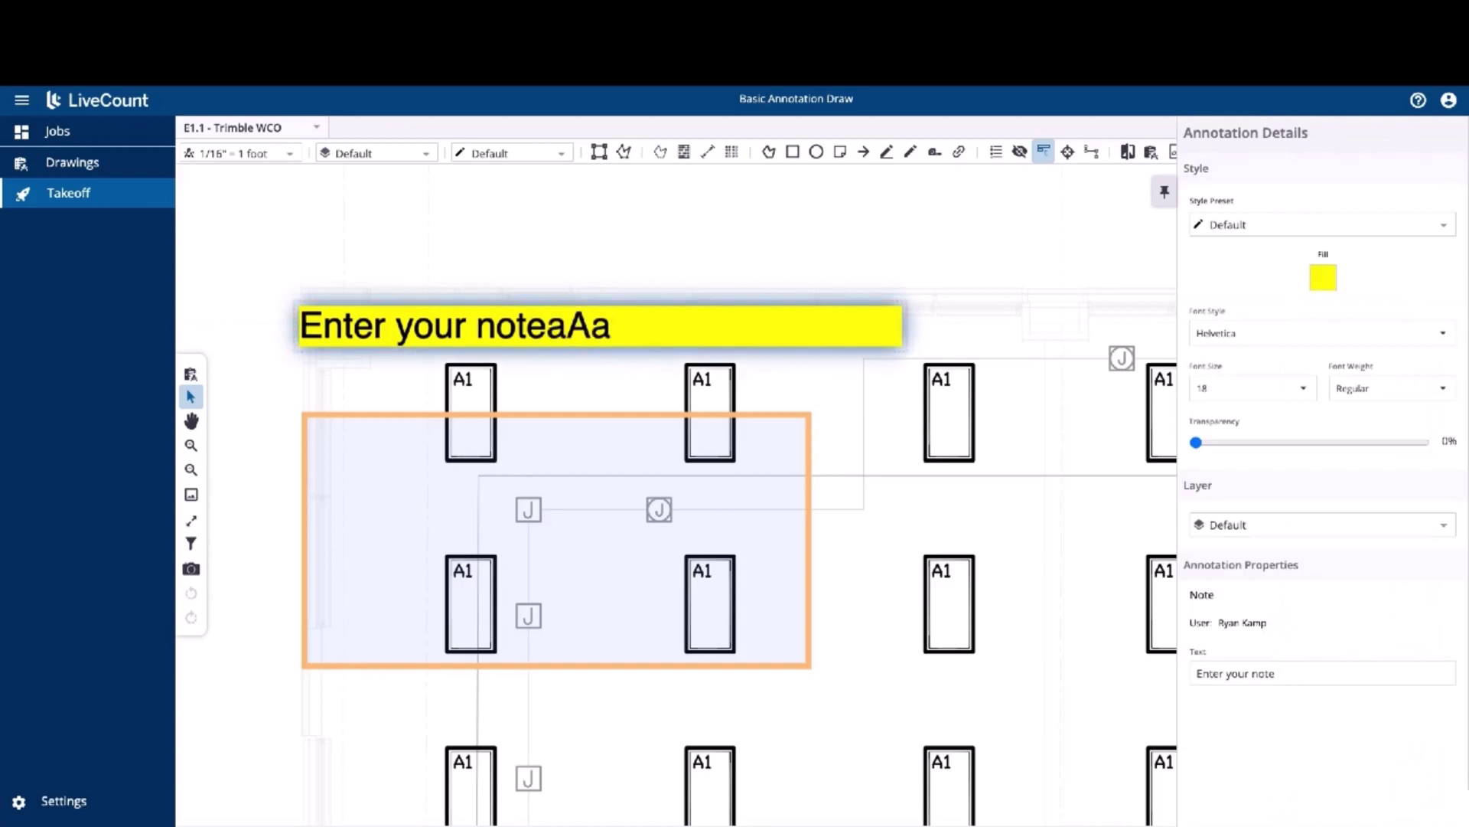
click(717, 239)
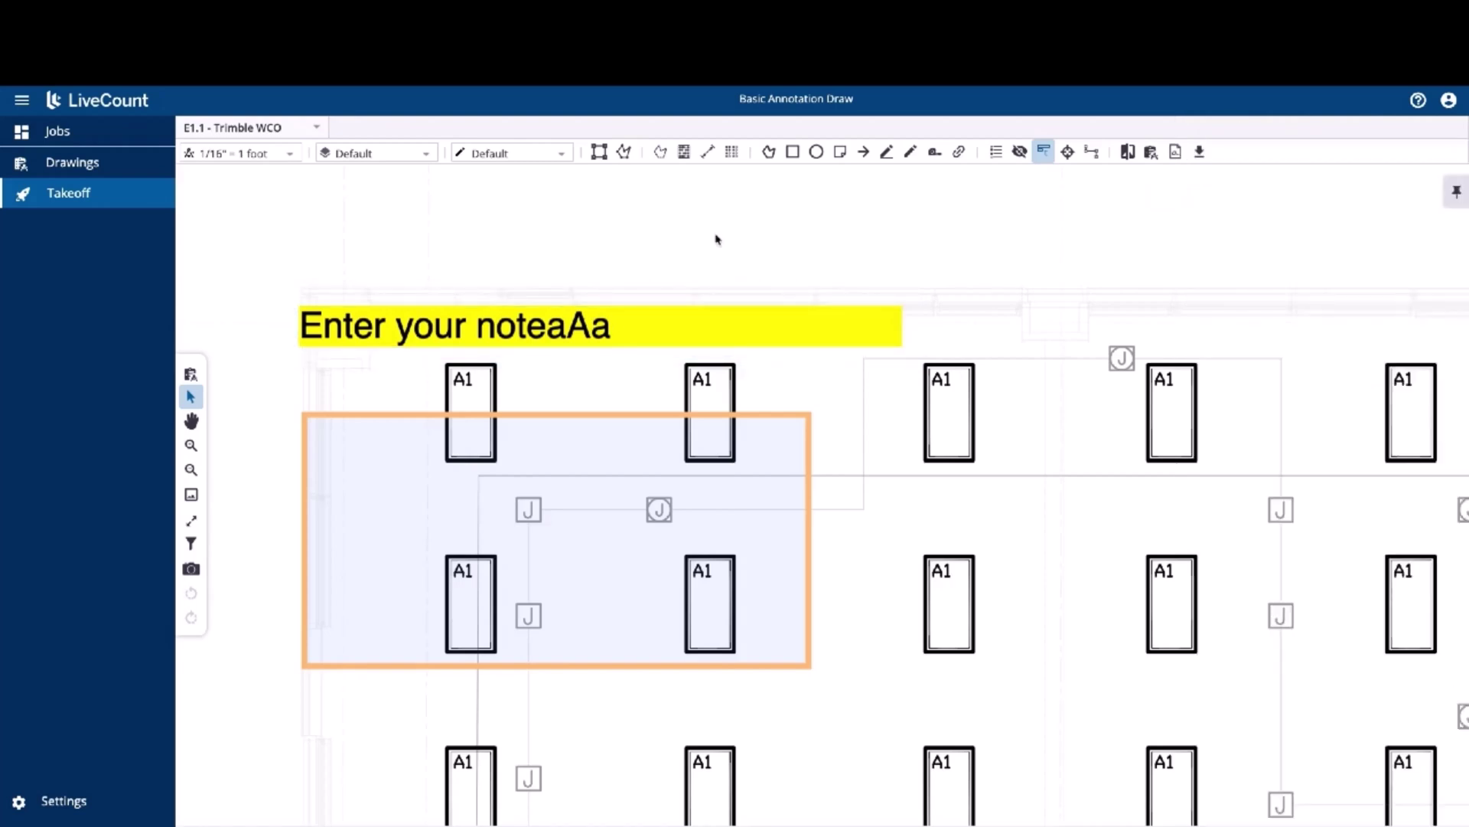
Change the note's text to 'Hello' in its properties.
click(704, 331)
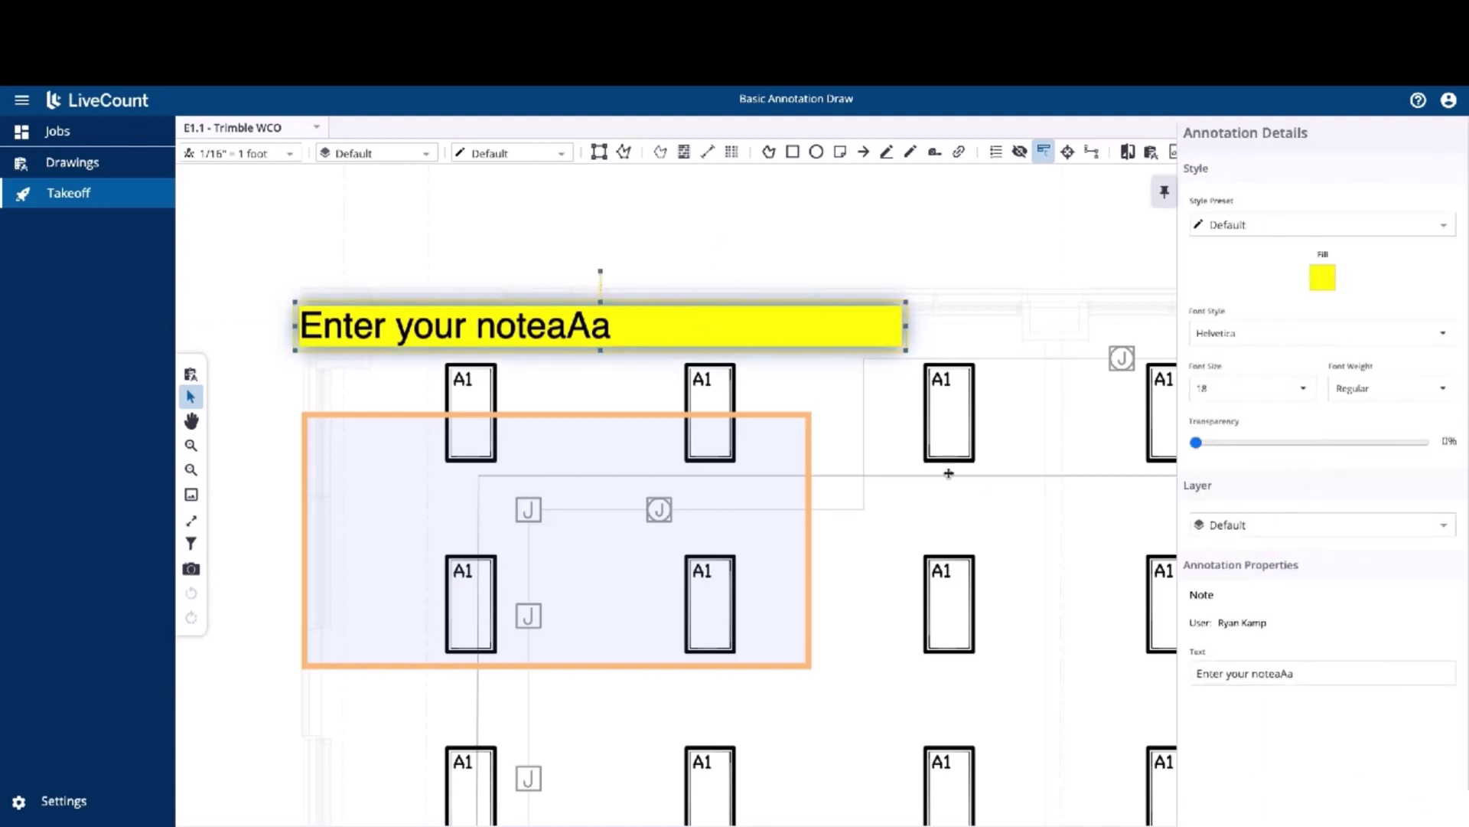
click(1308, 673)
drag(1308, 677, 1180, 680)
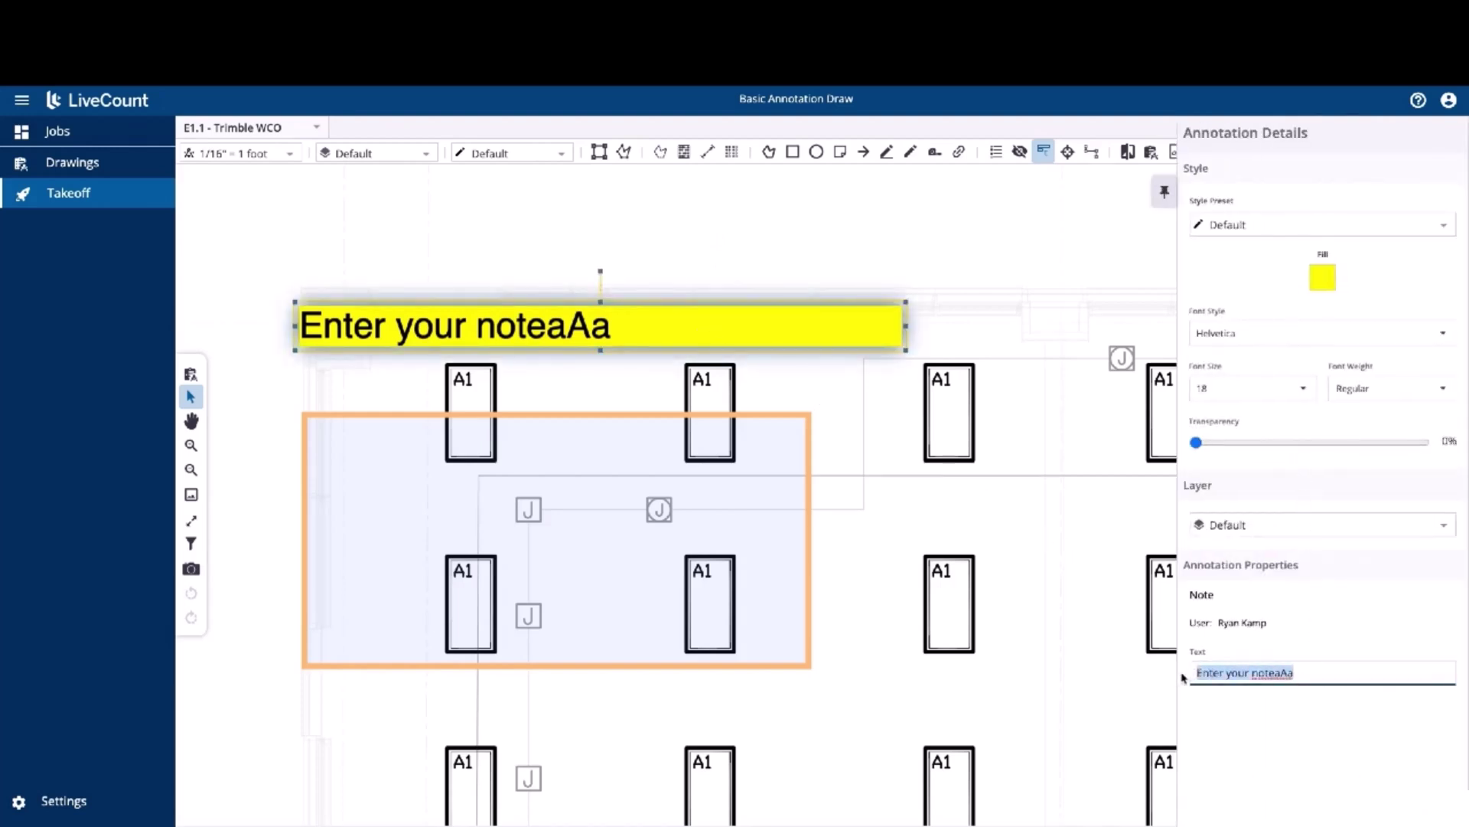
text(Hello)
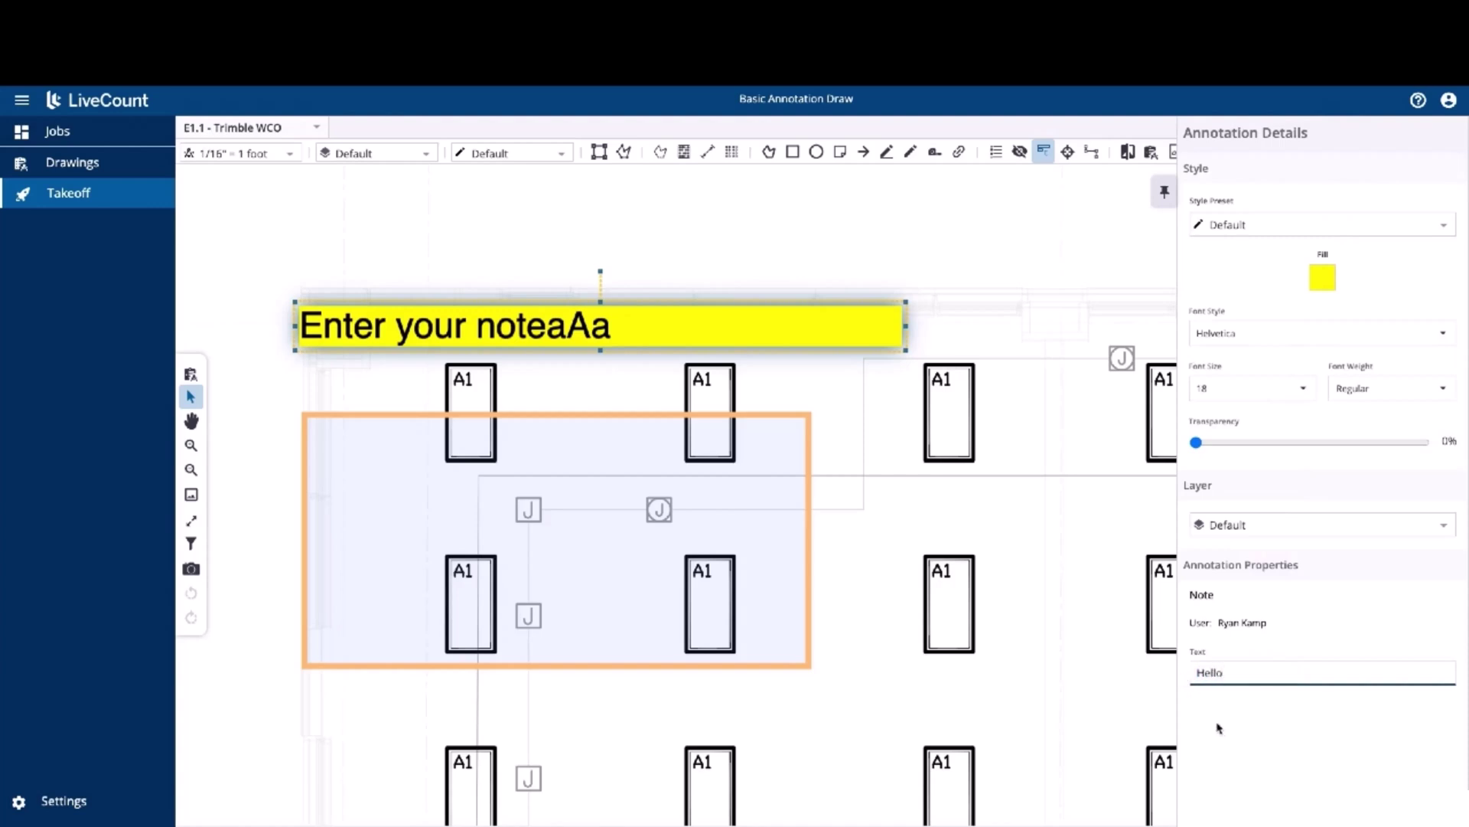
key(Escape)
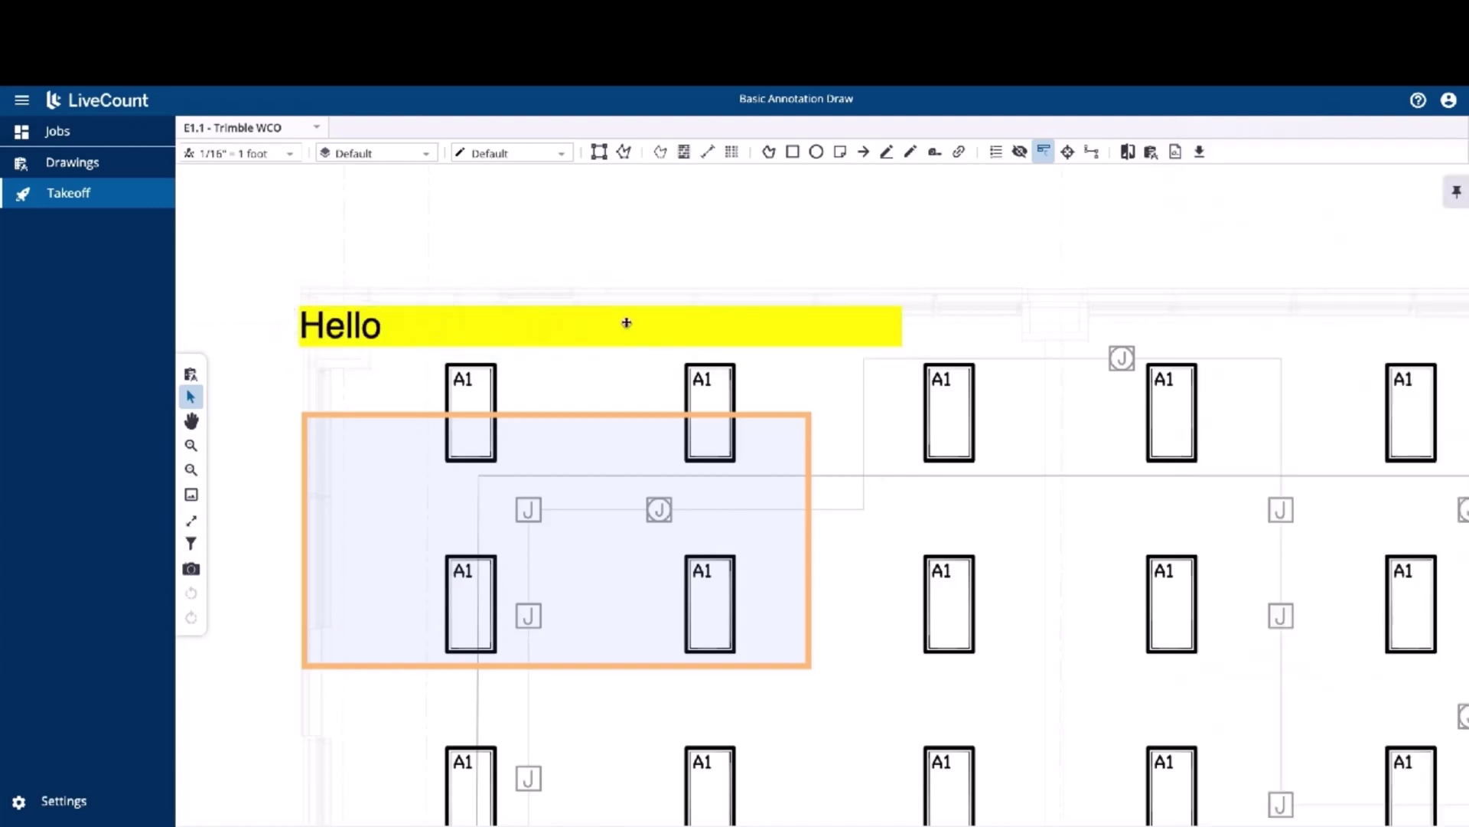
Delete the Hello note and the orange rectangle annotation.
right_click(626, 322)
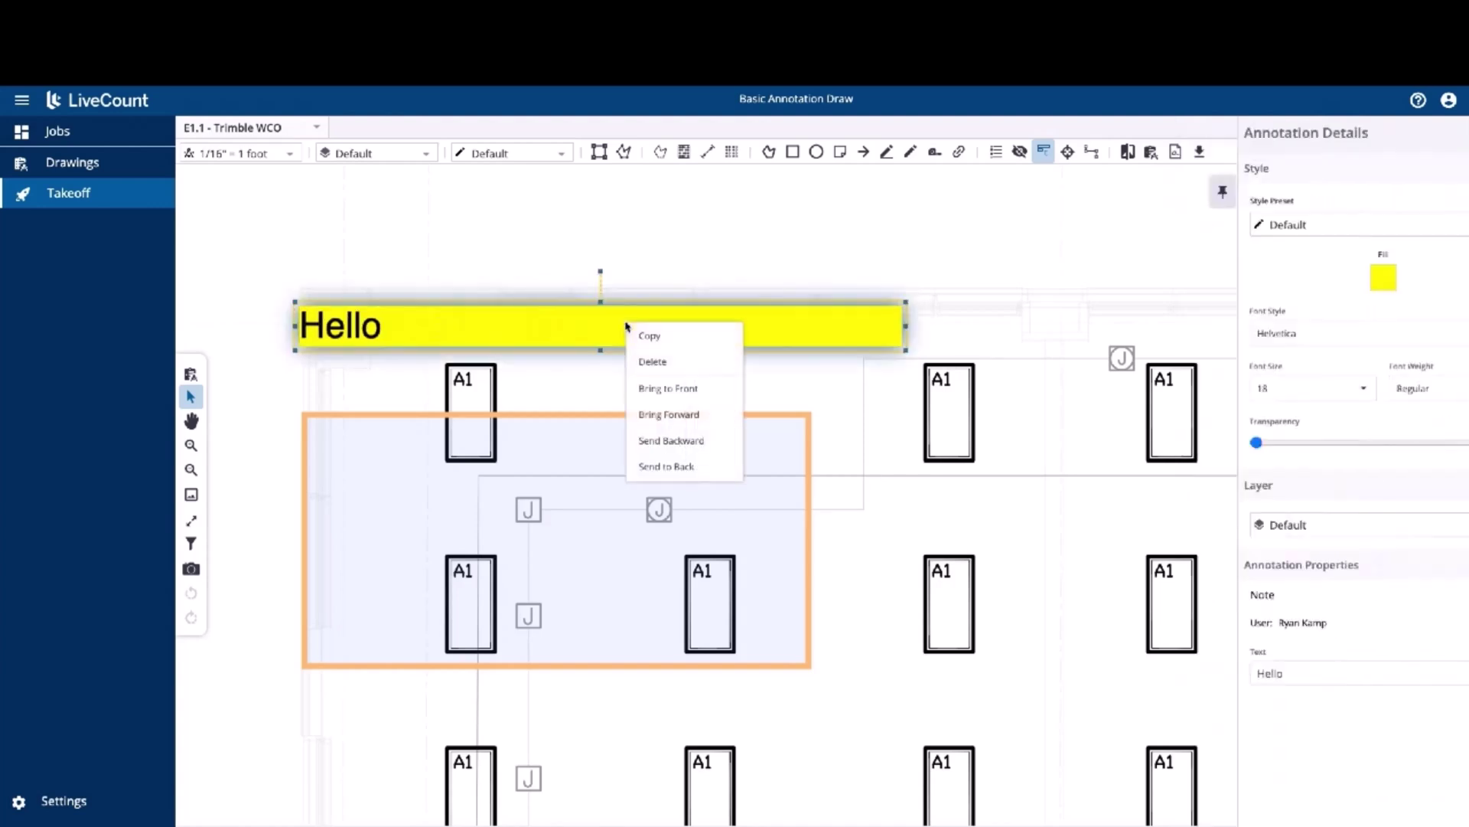
click(640, 363)
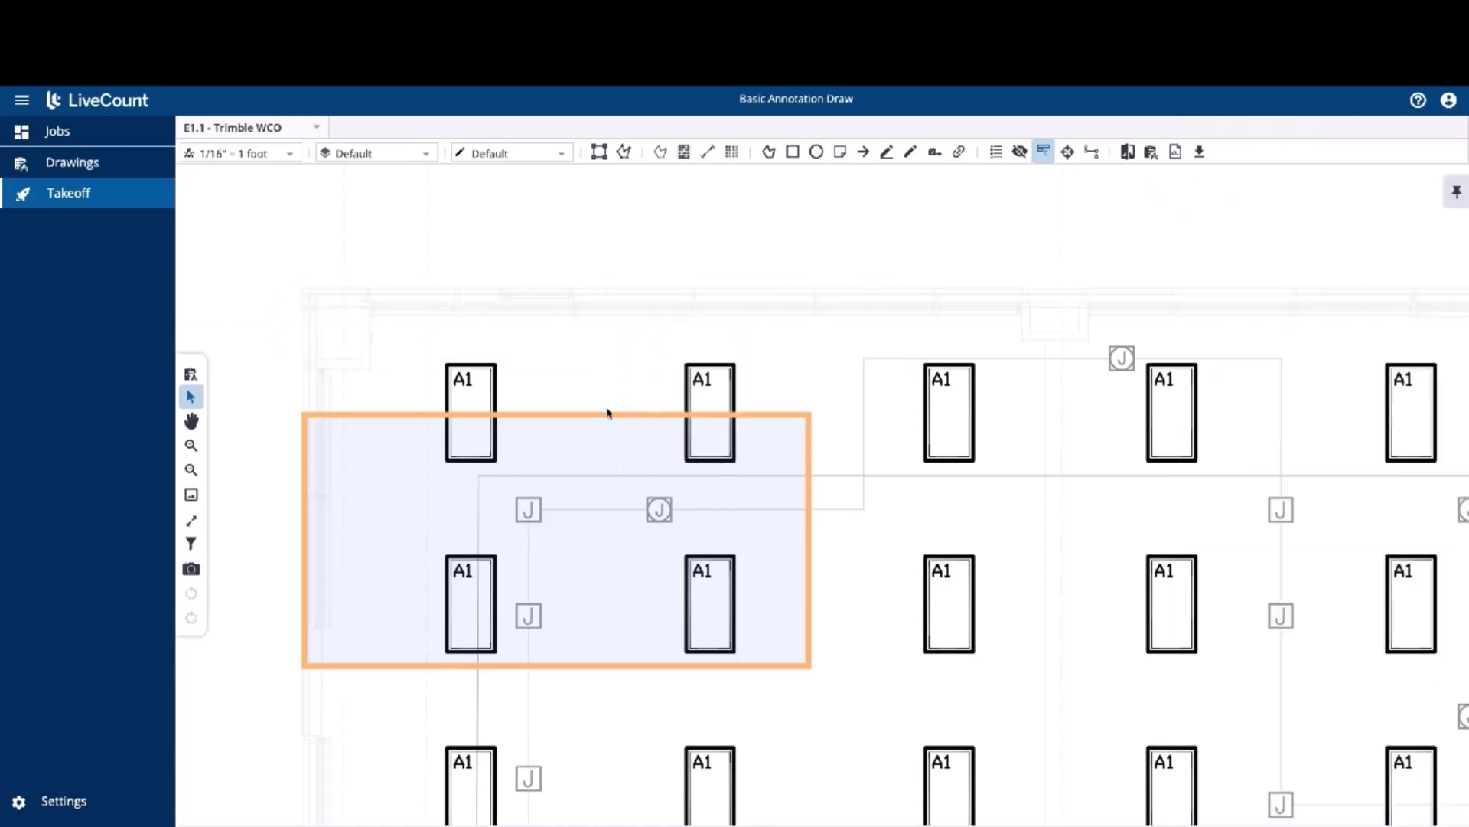
click(604, 440)
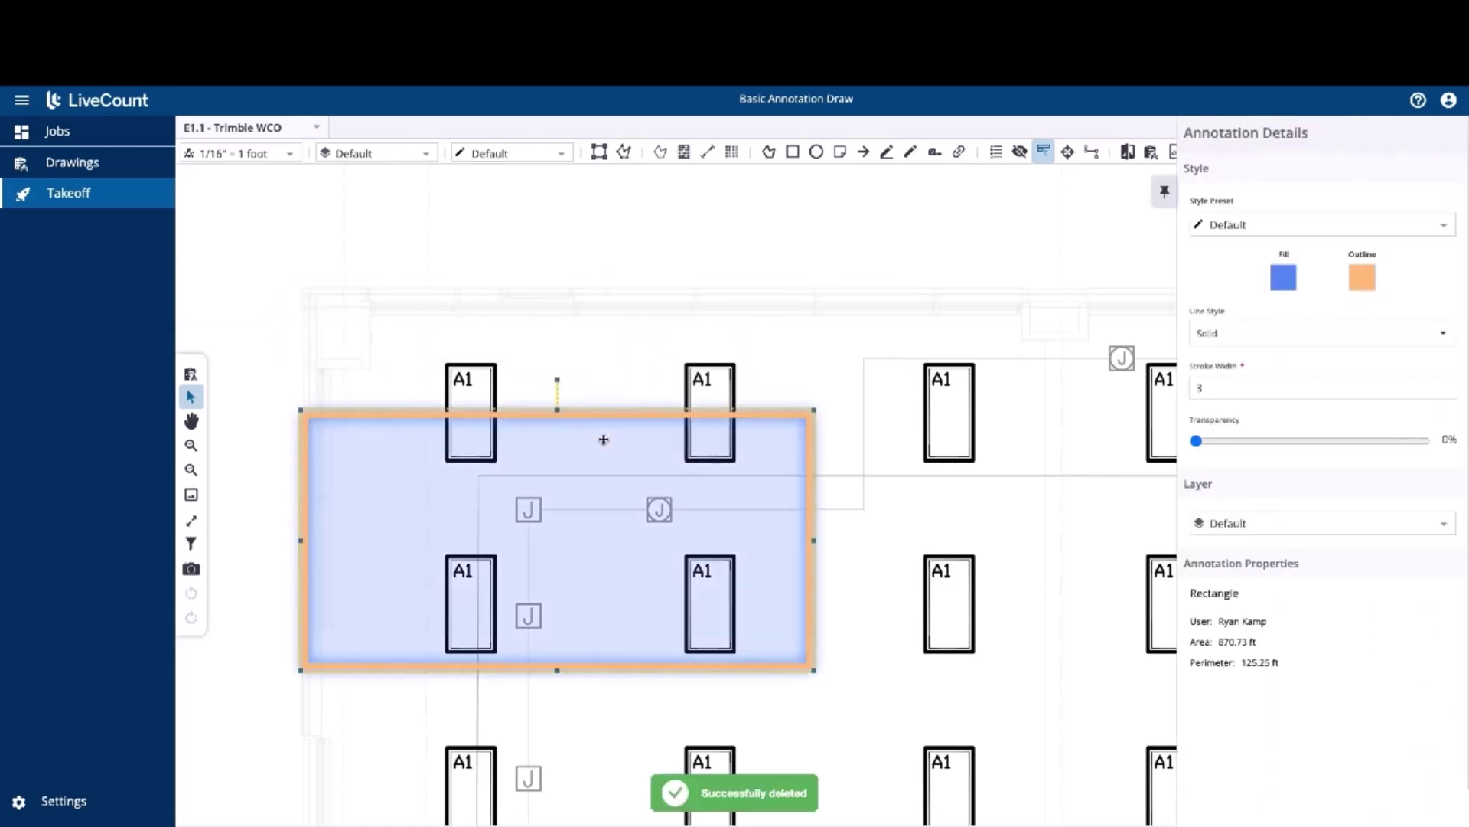
key(Delete)
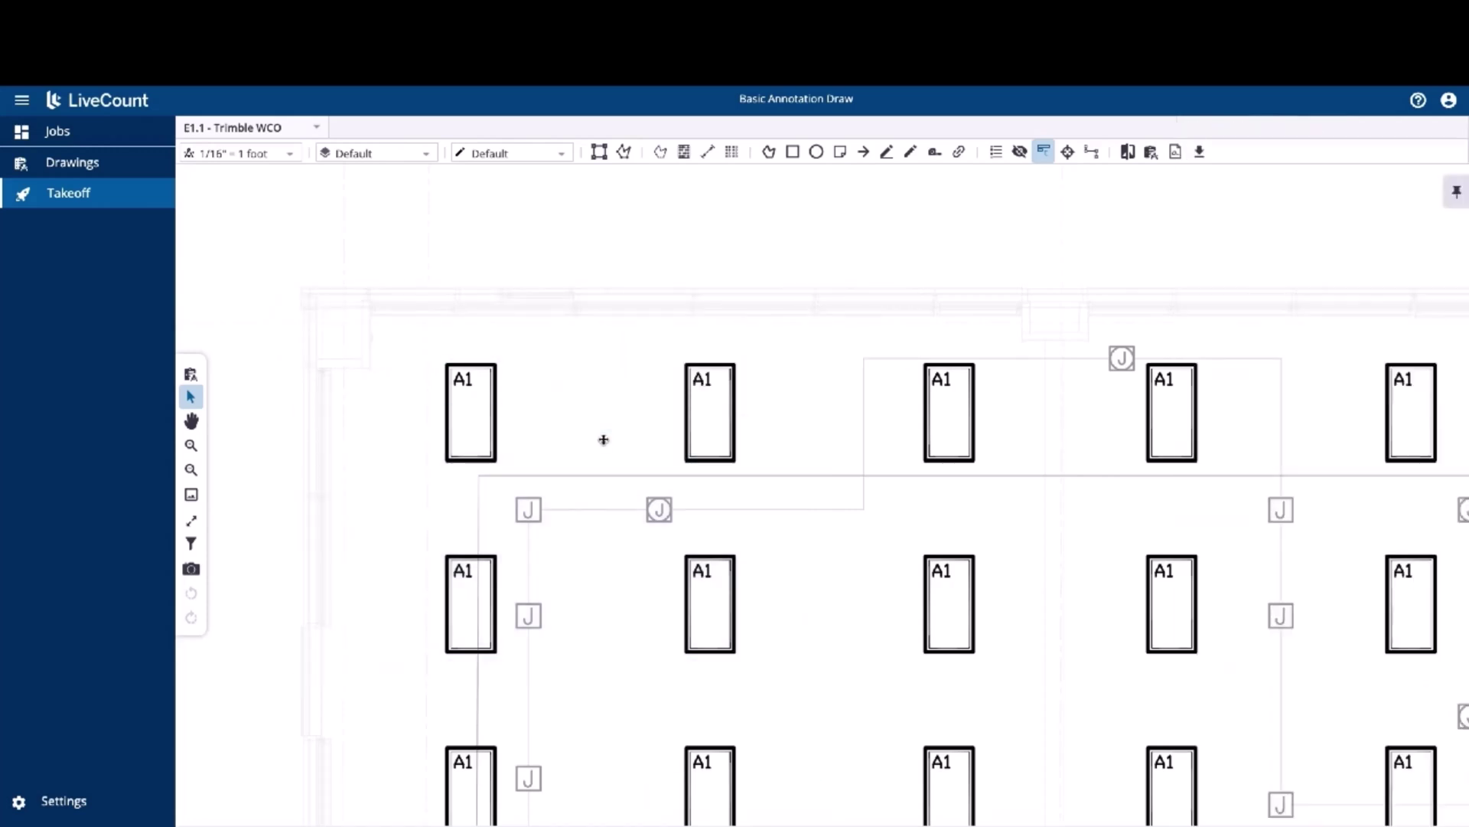
Draw an arrow across the A1 fixtures and reposition its head and tail.
click(868, 159)
drag(468, 409, 939, 408)
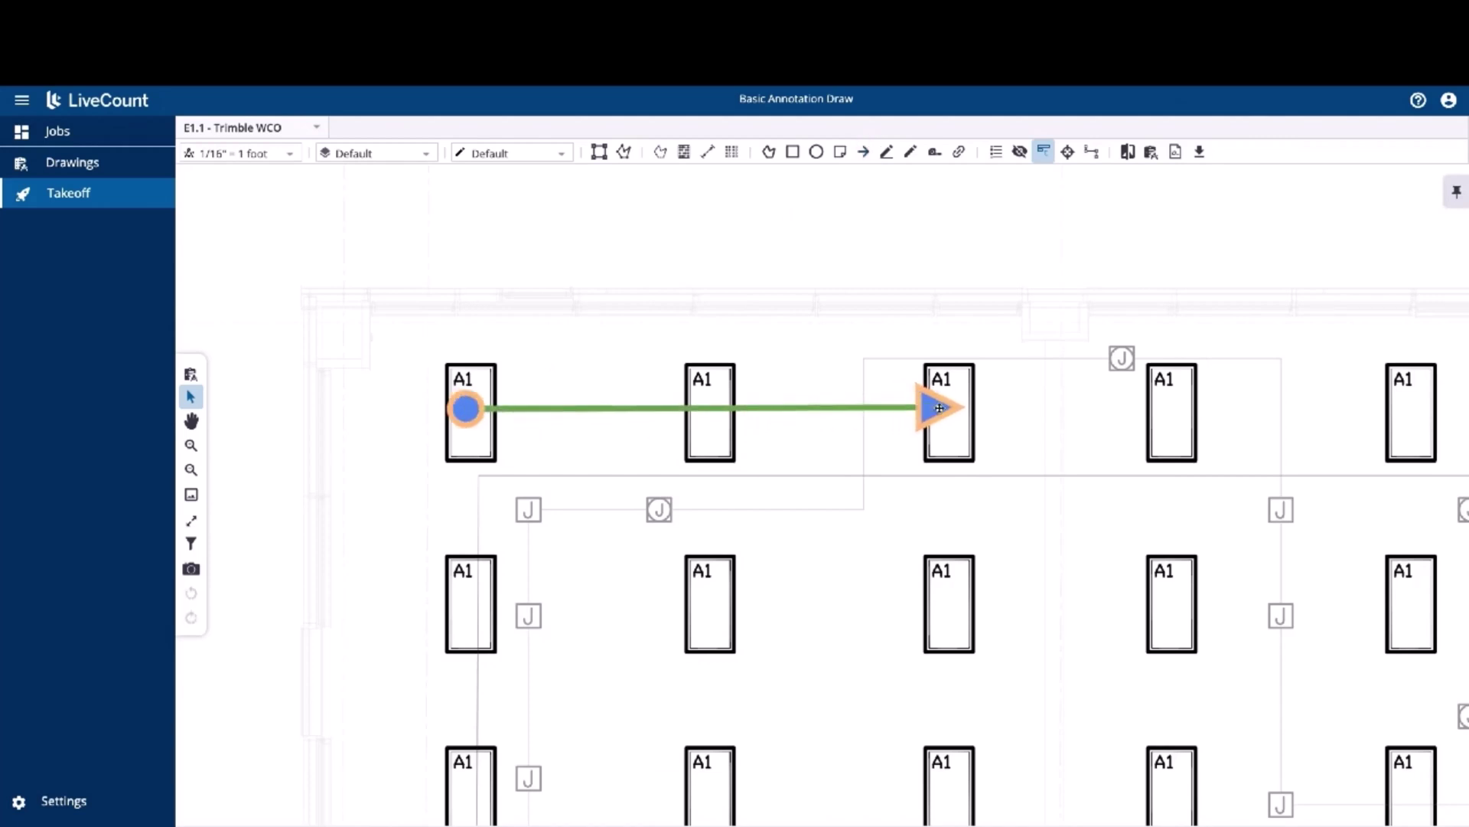
click(940, 408)
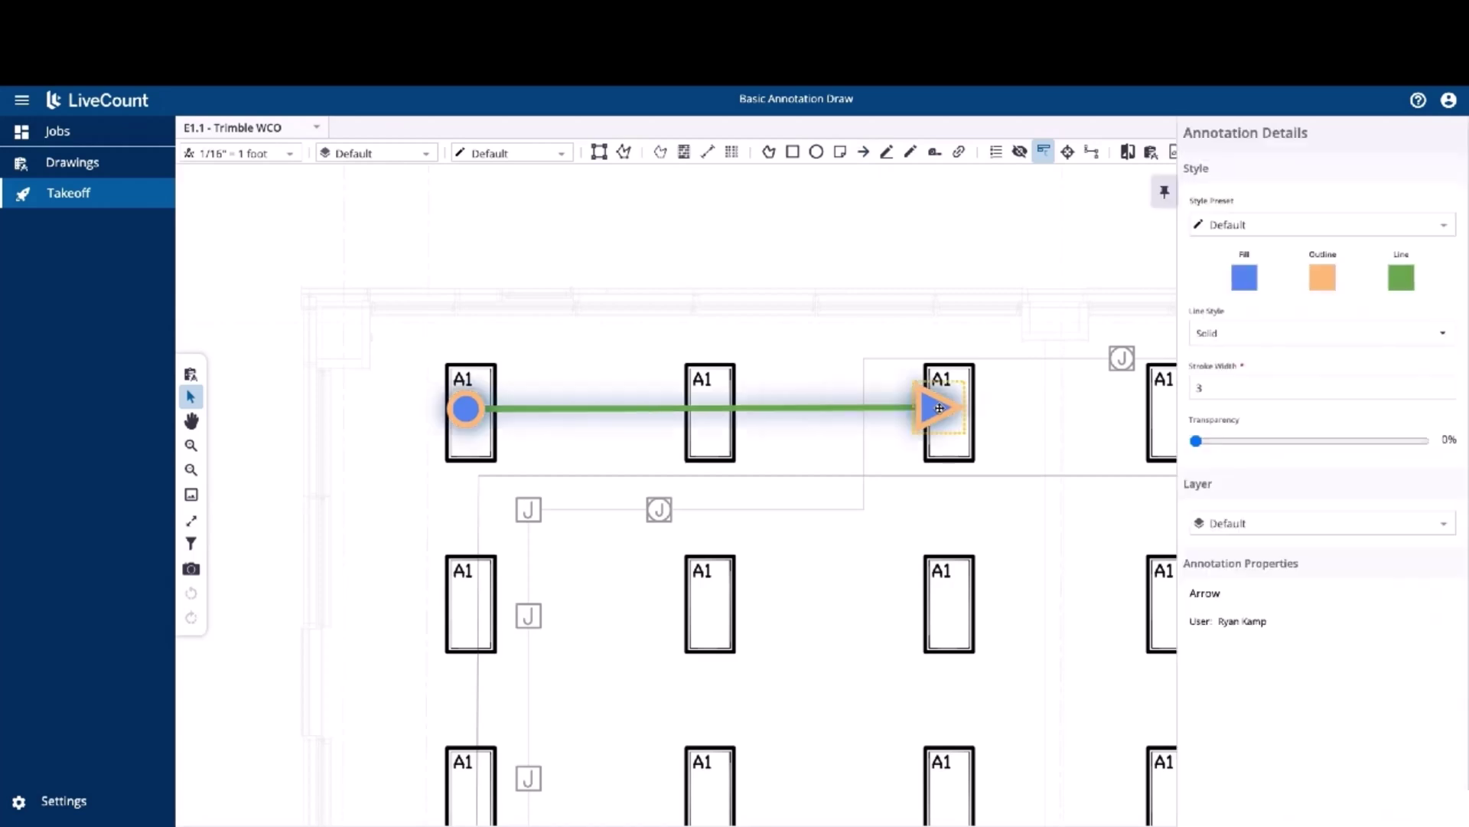
drag(940, 408, 723, 584)
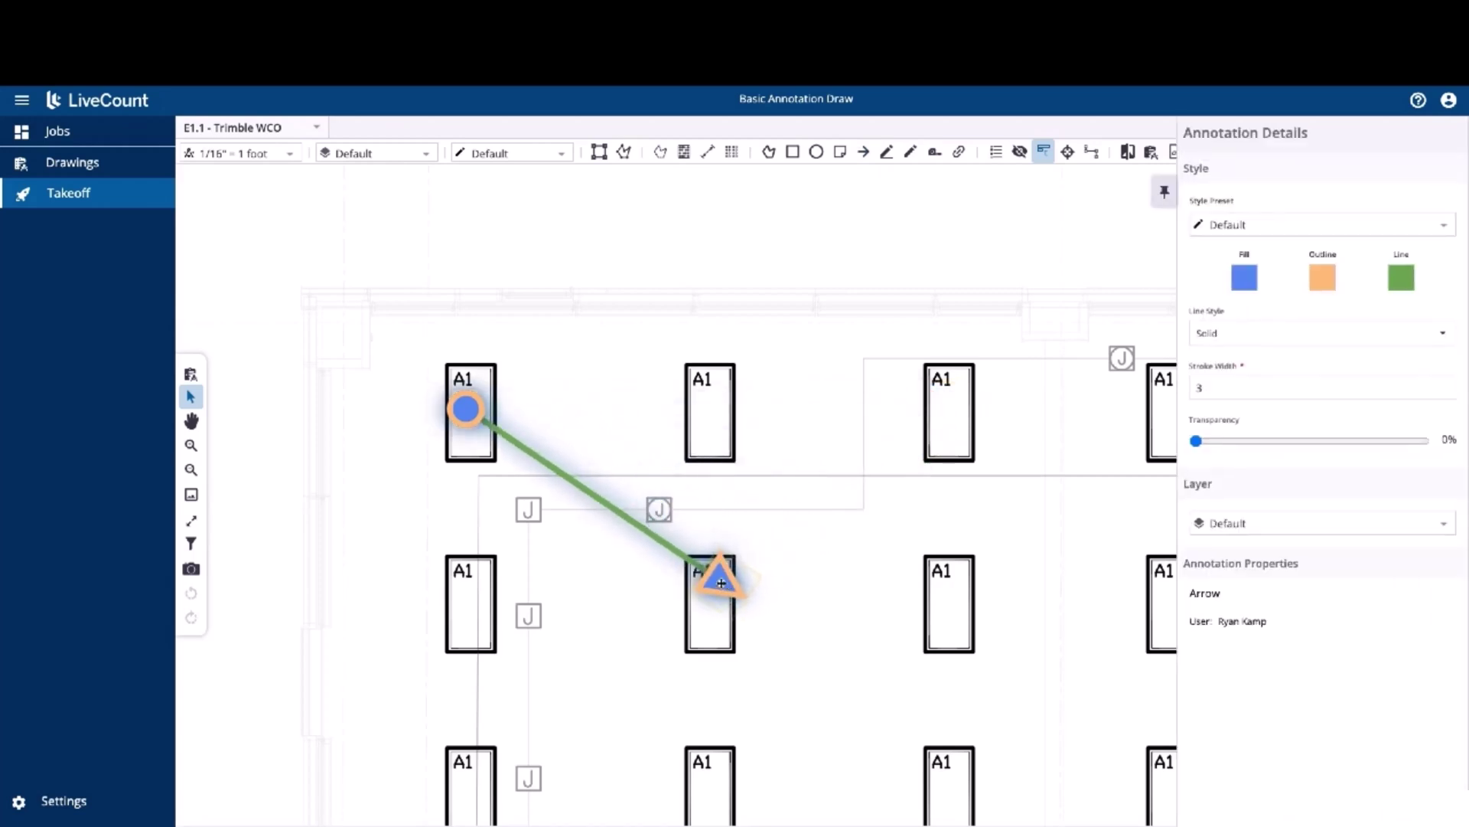
drag(466, 409, 888, 388)
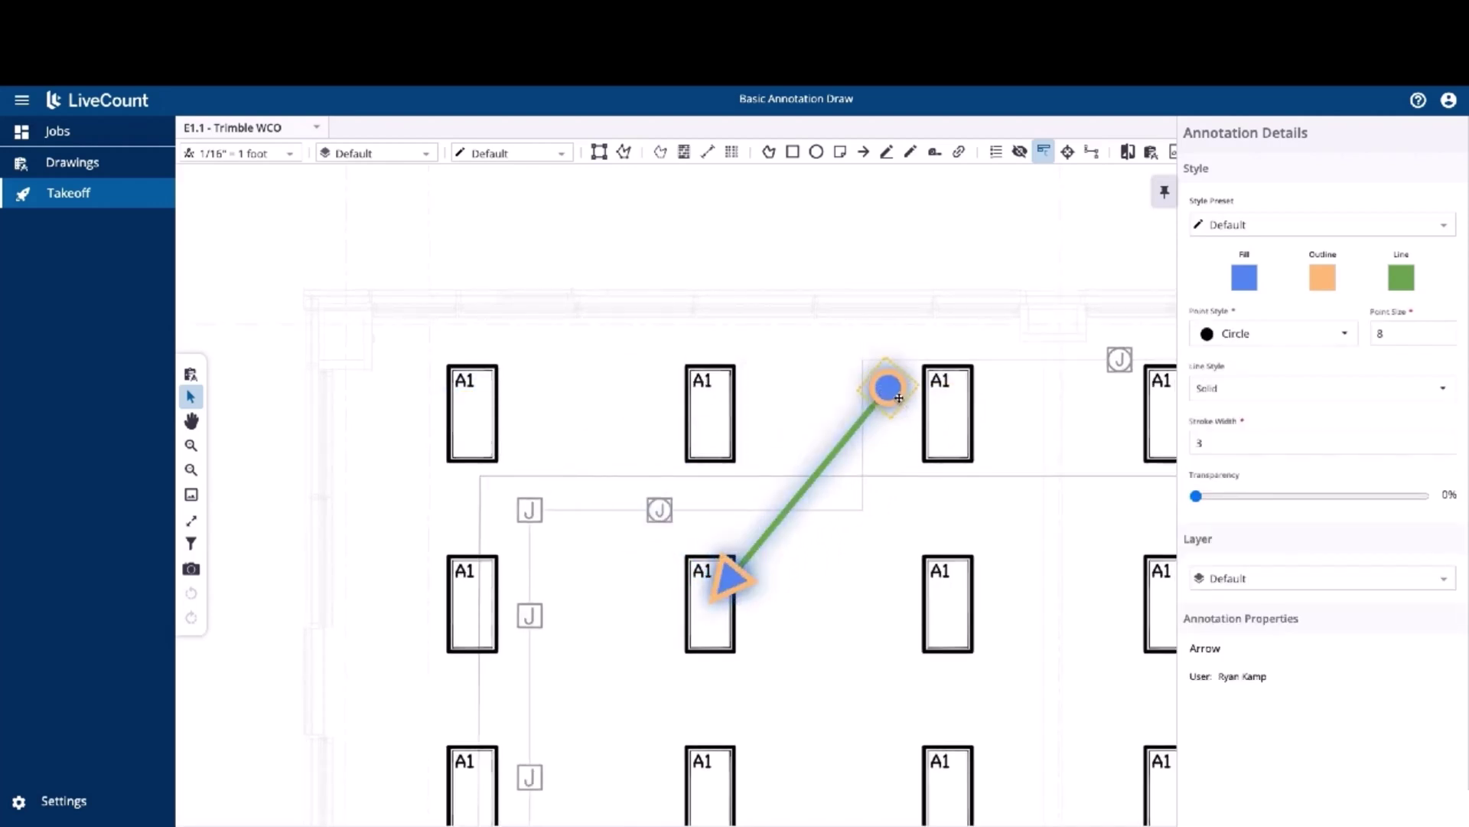
Move the whole arrow up-left so it points down-left past the first A1 fixture.
click(959, 356)
mouse_move(967, 327)
mouse_down()
mouse_move(790, 482)
mouse_move(671, 616)
mouse_up()
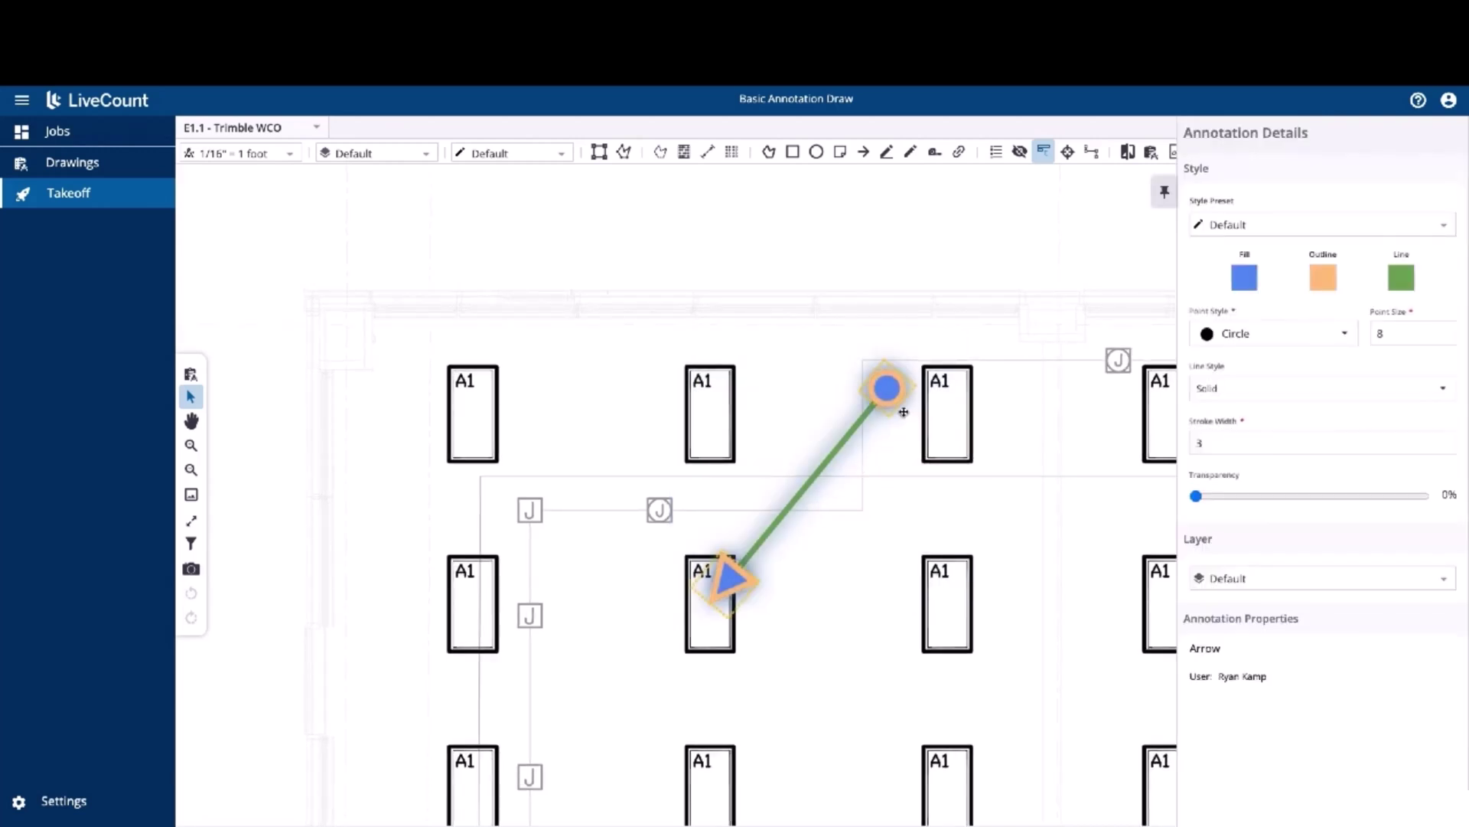
drag(885, 391, 538, 296)
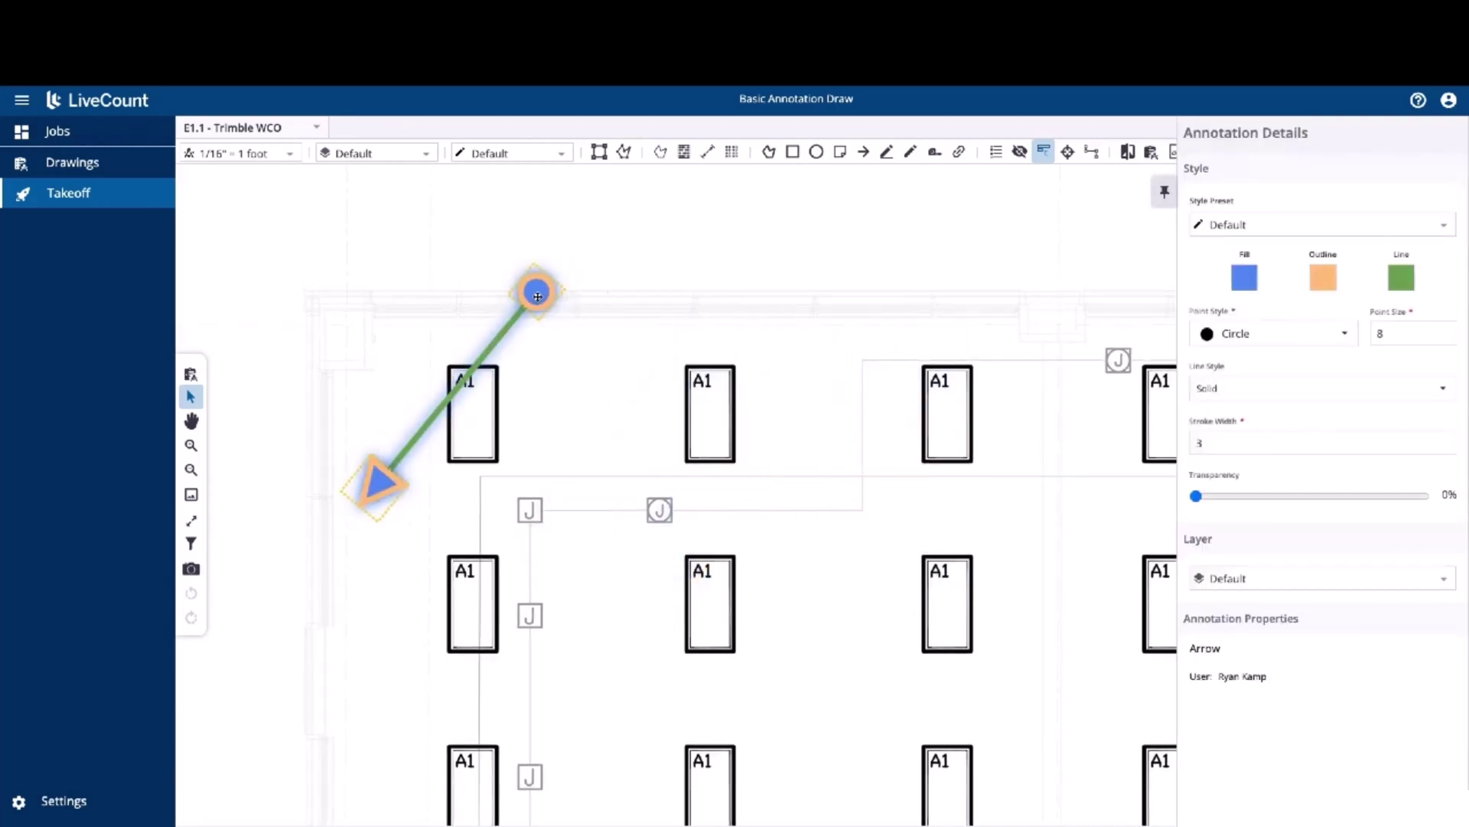
click(886, 151)
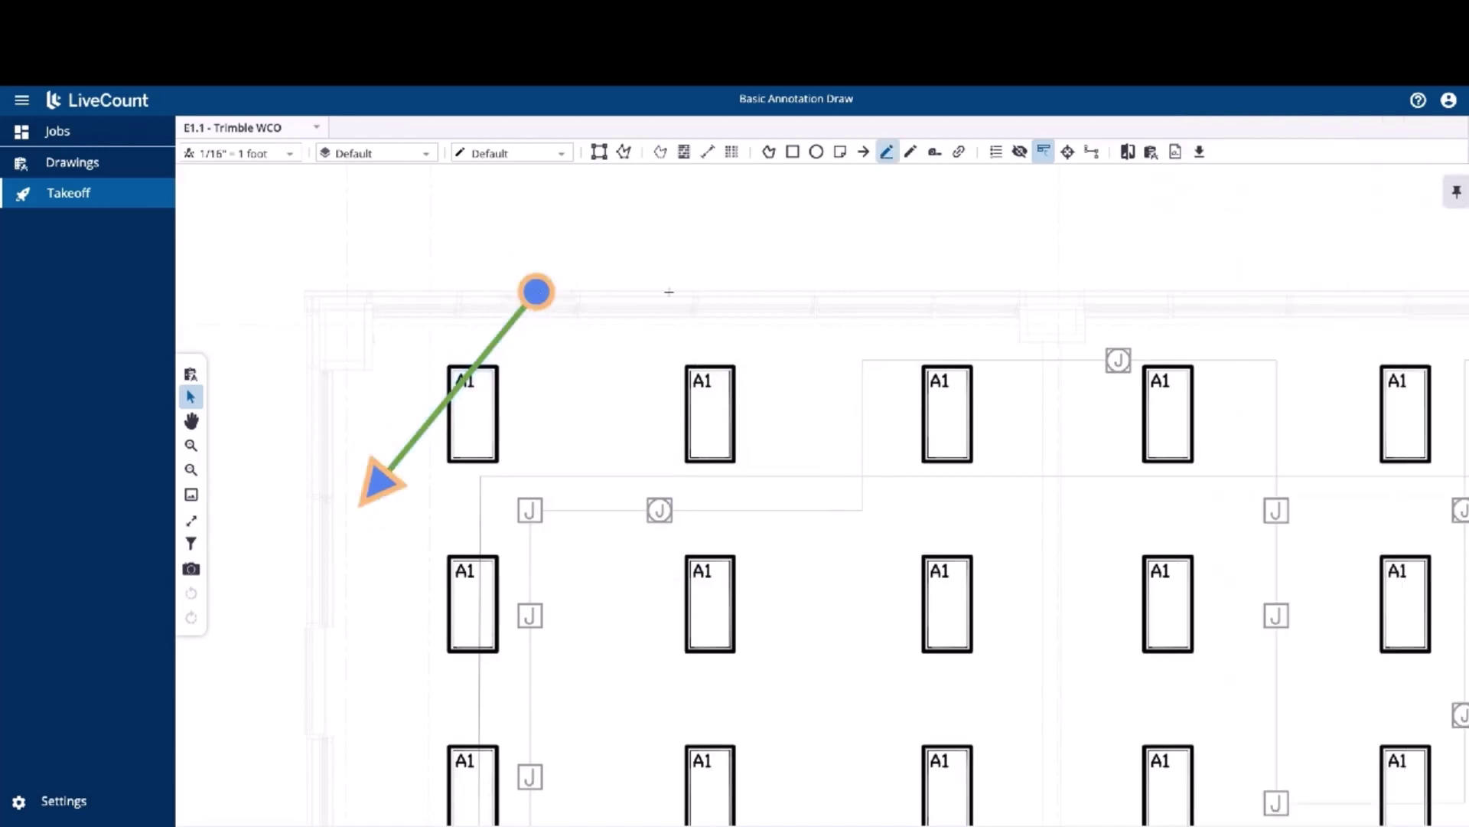
Trace and commit a yellow highlight along the top wall, dipping down between fixtures.
drag(647, 286, 903, 290)
mouse_move(859, 289)
mouse_down()
mouse_move(832, 289)
mouse_move(829, 428)
mouse_move(979, 429)
mouse_up()
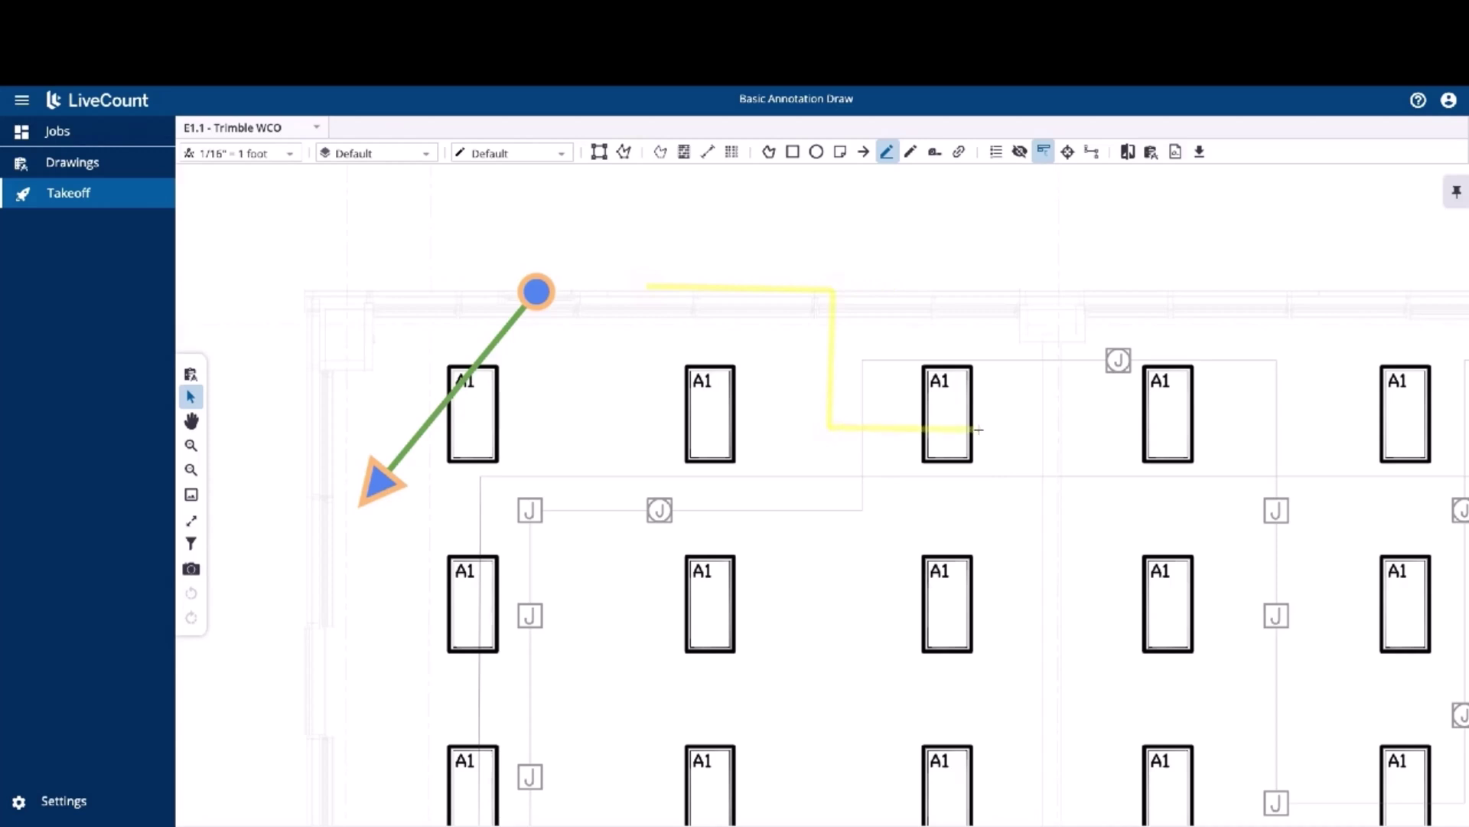
drag(987, 316, 1163, 306)
right_click(1163, 306)
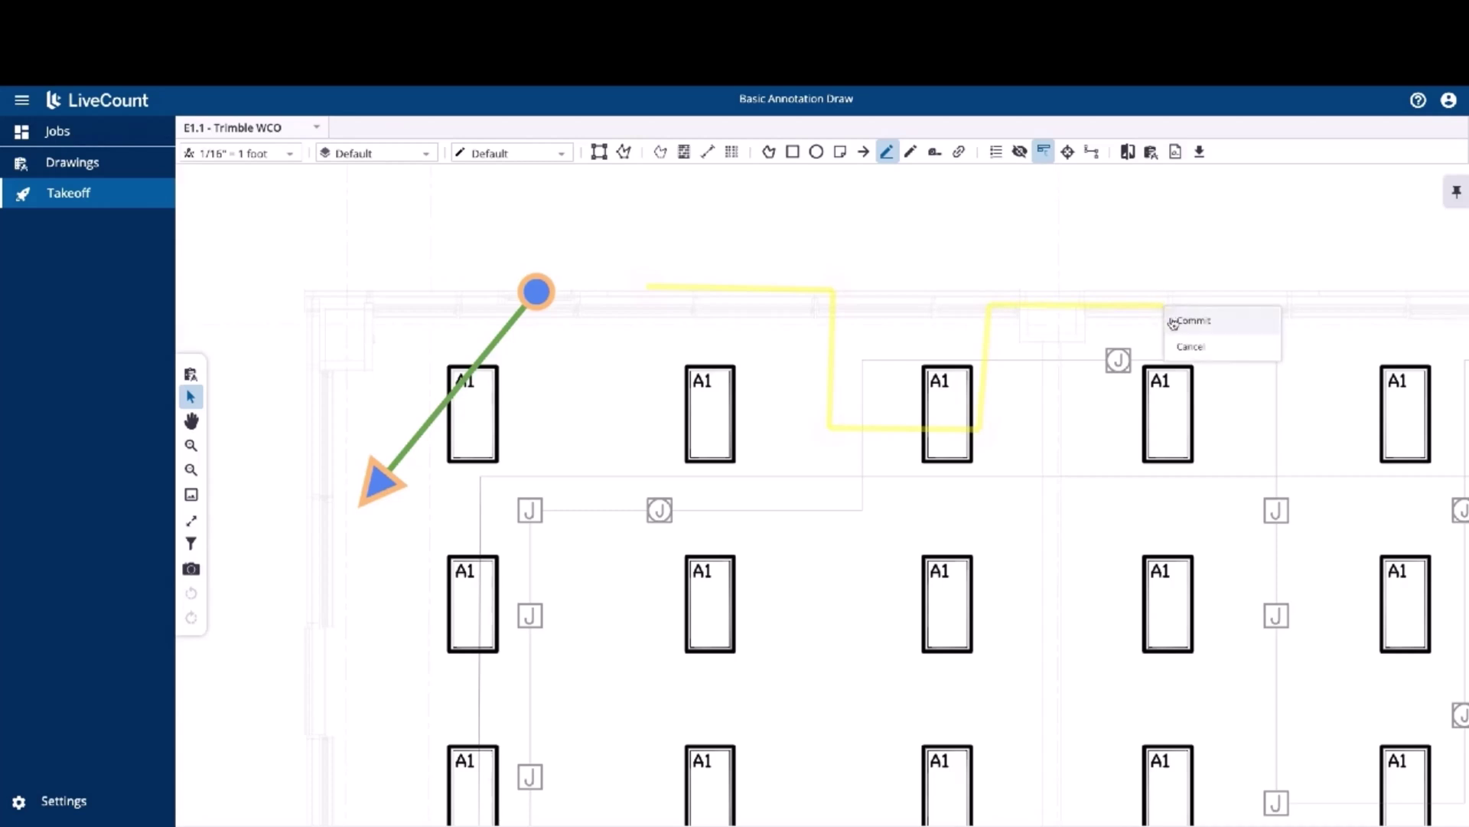
click(1172, 319)
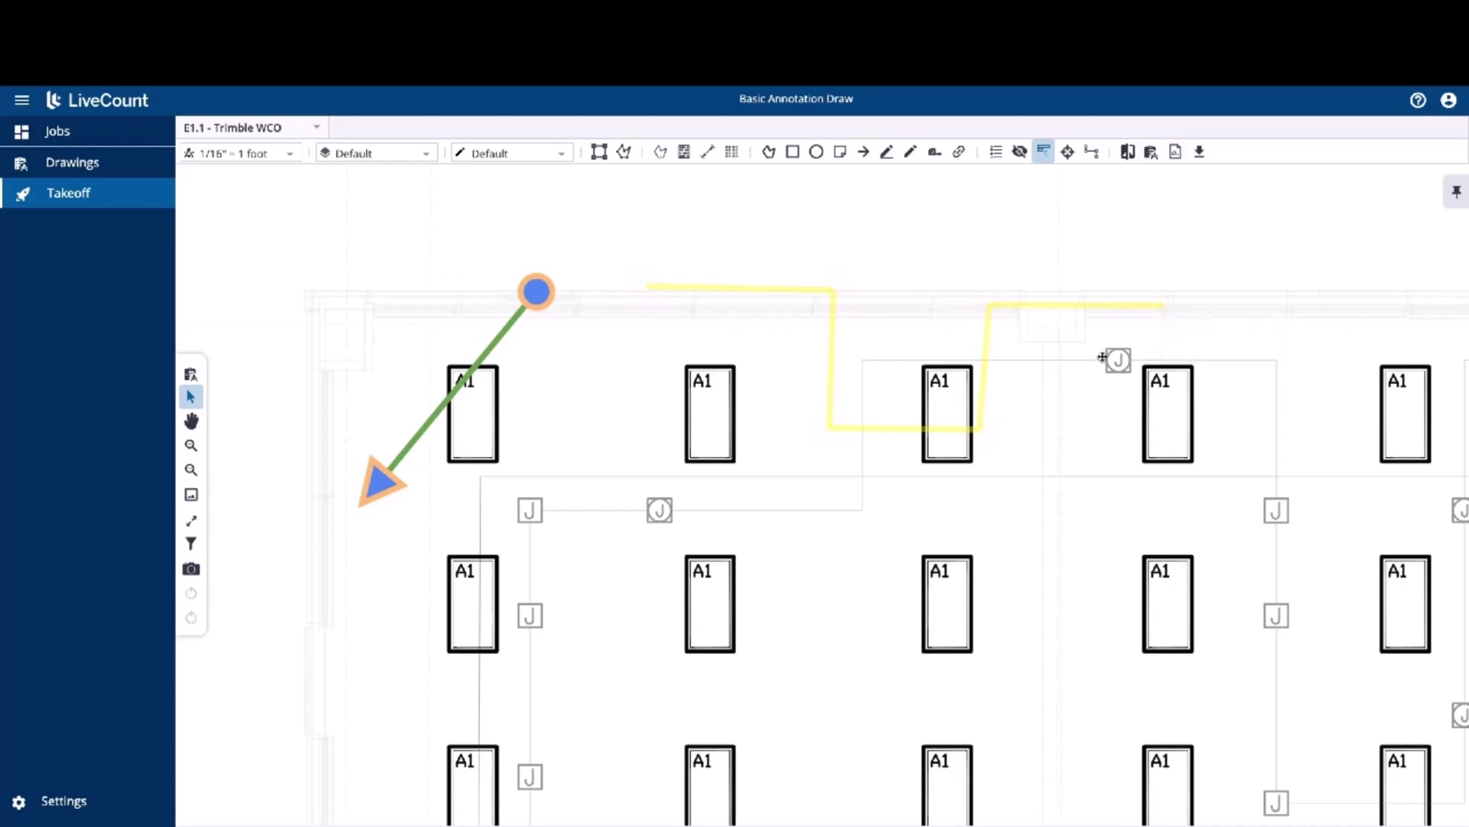
Drag the highlight's lower corner up into a diagonal beside the third A1 fixture.
click(982, 430)
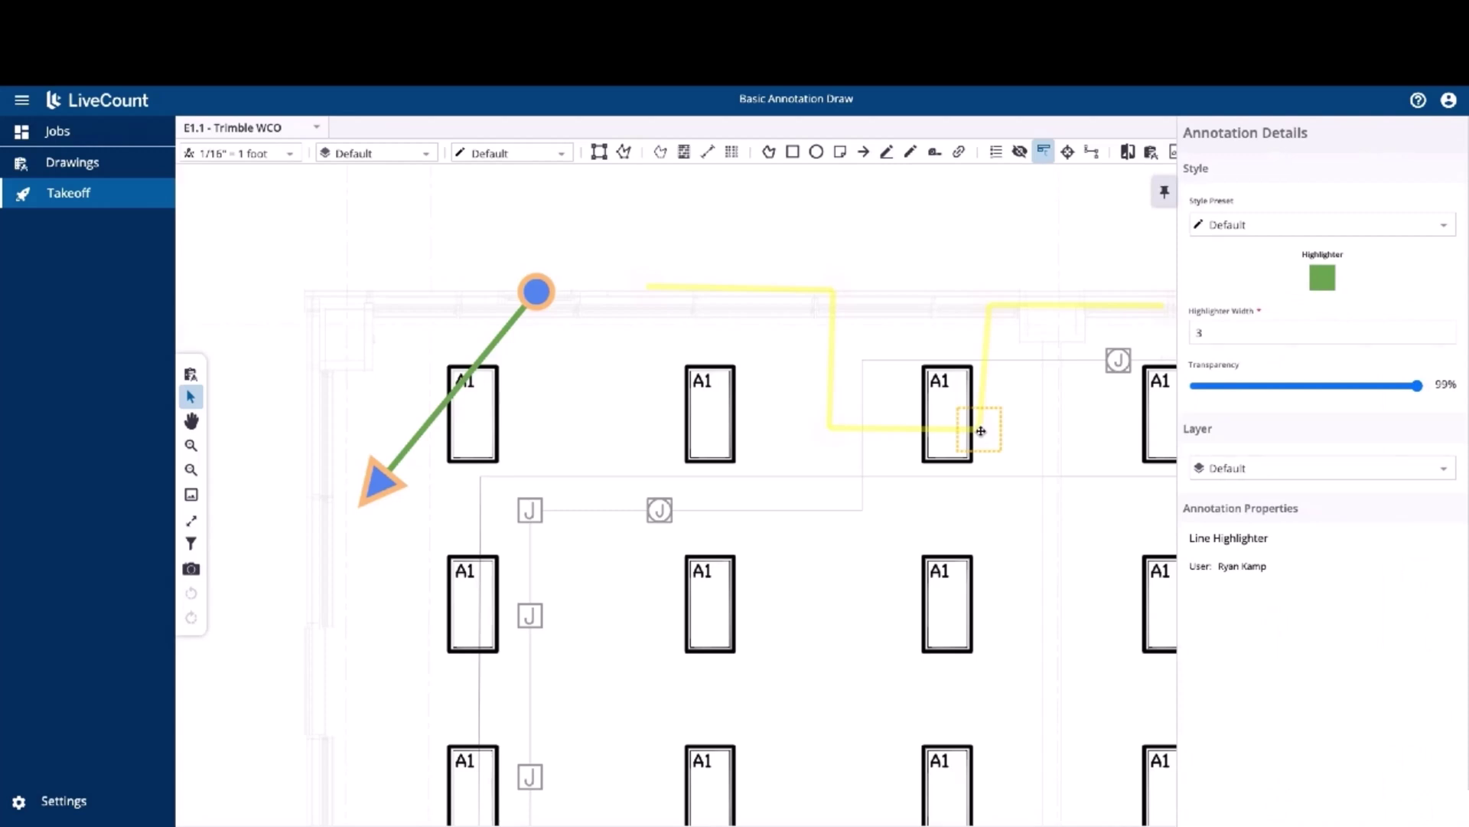
mouse_move(985, 430)
mouse_down()
mouse_move(958, 364)
mouse_move(905, 304)
mouse_up()
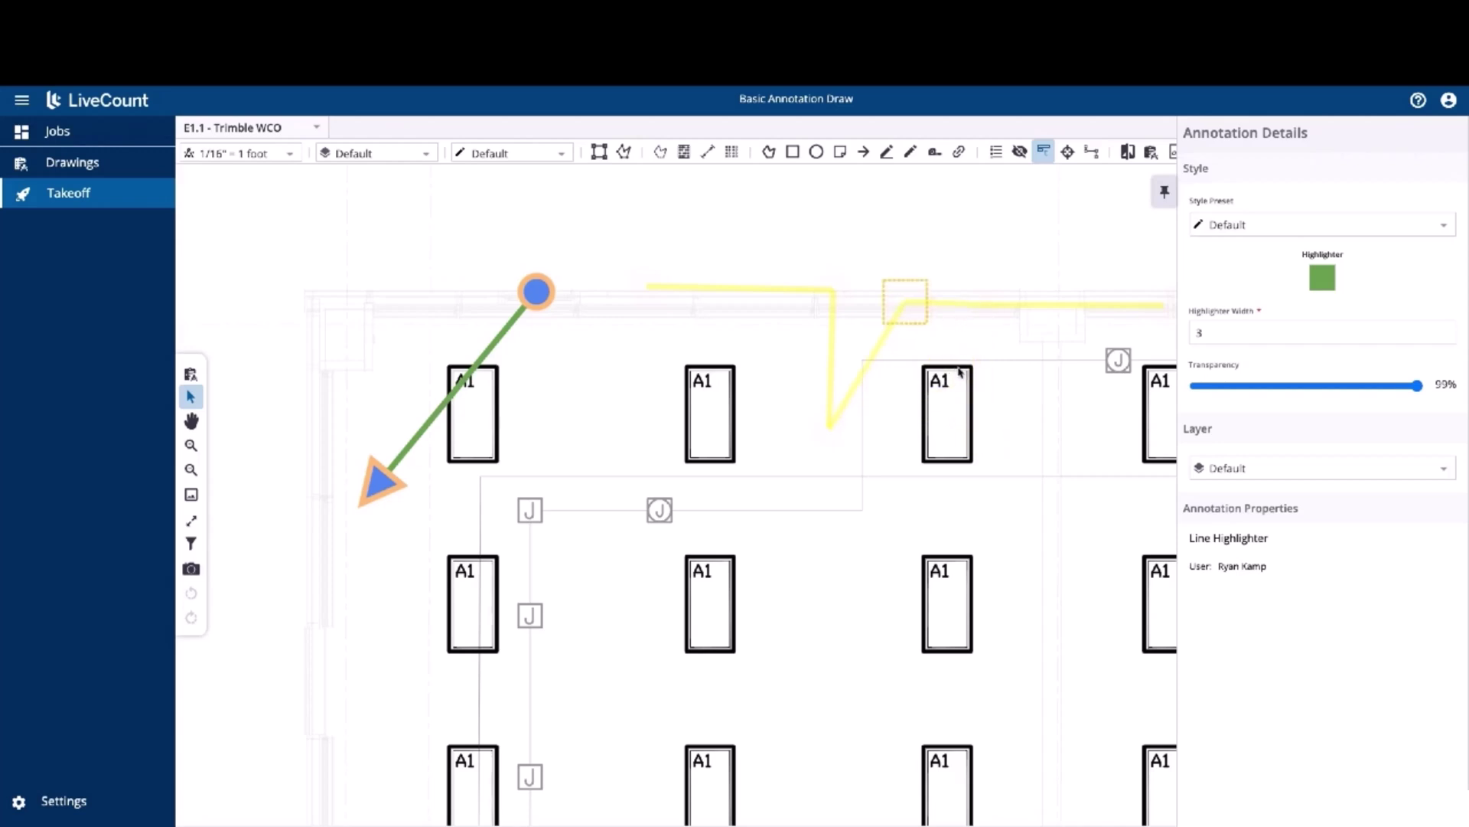
click(962, 371)
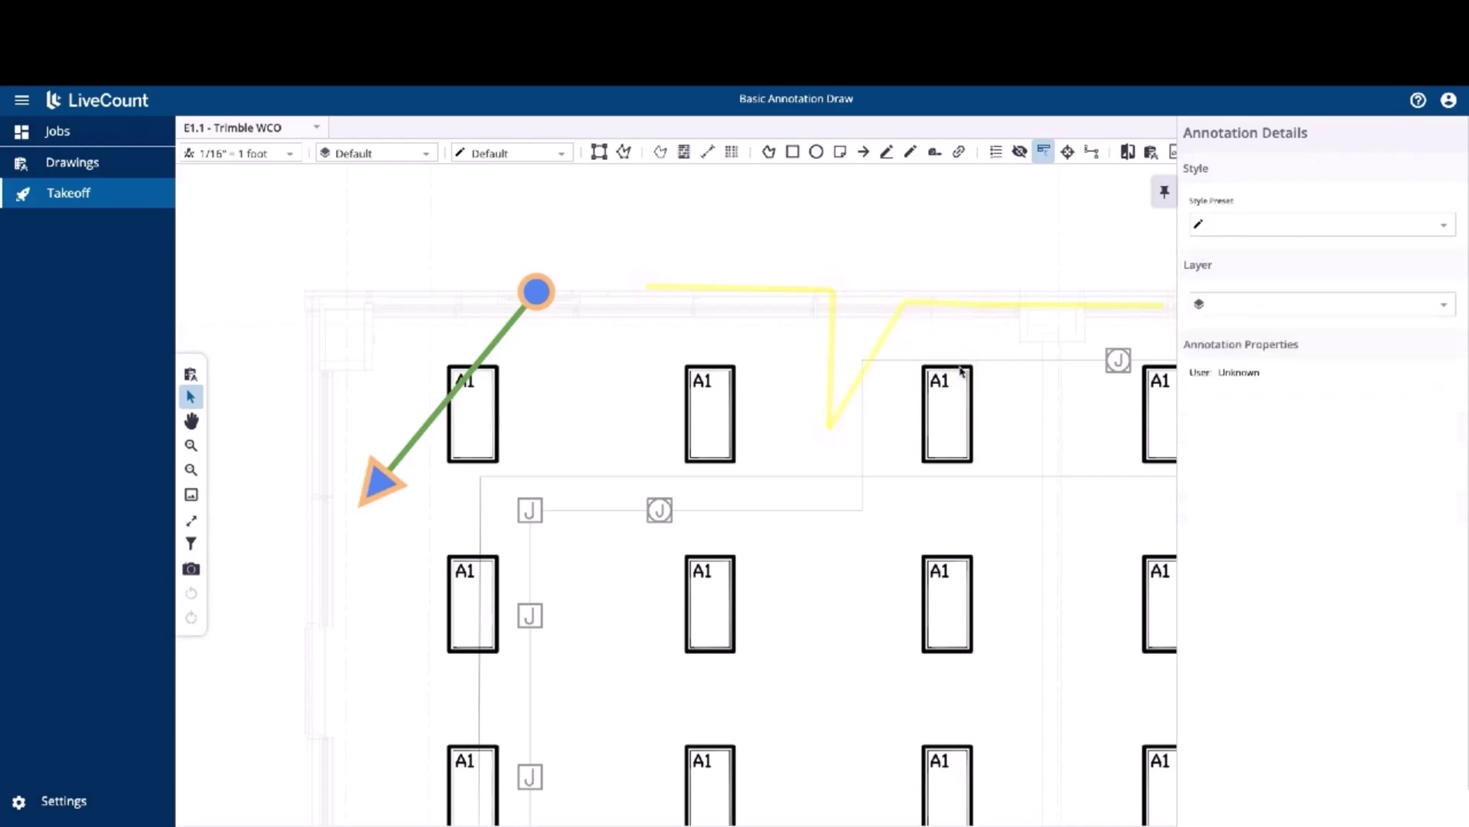
Circle the second top-row and third middle-row A1 fixtures with freehand highlighter loops, then select the loops.
click(910, 153)
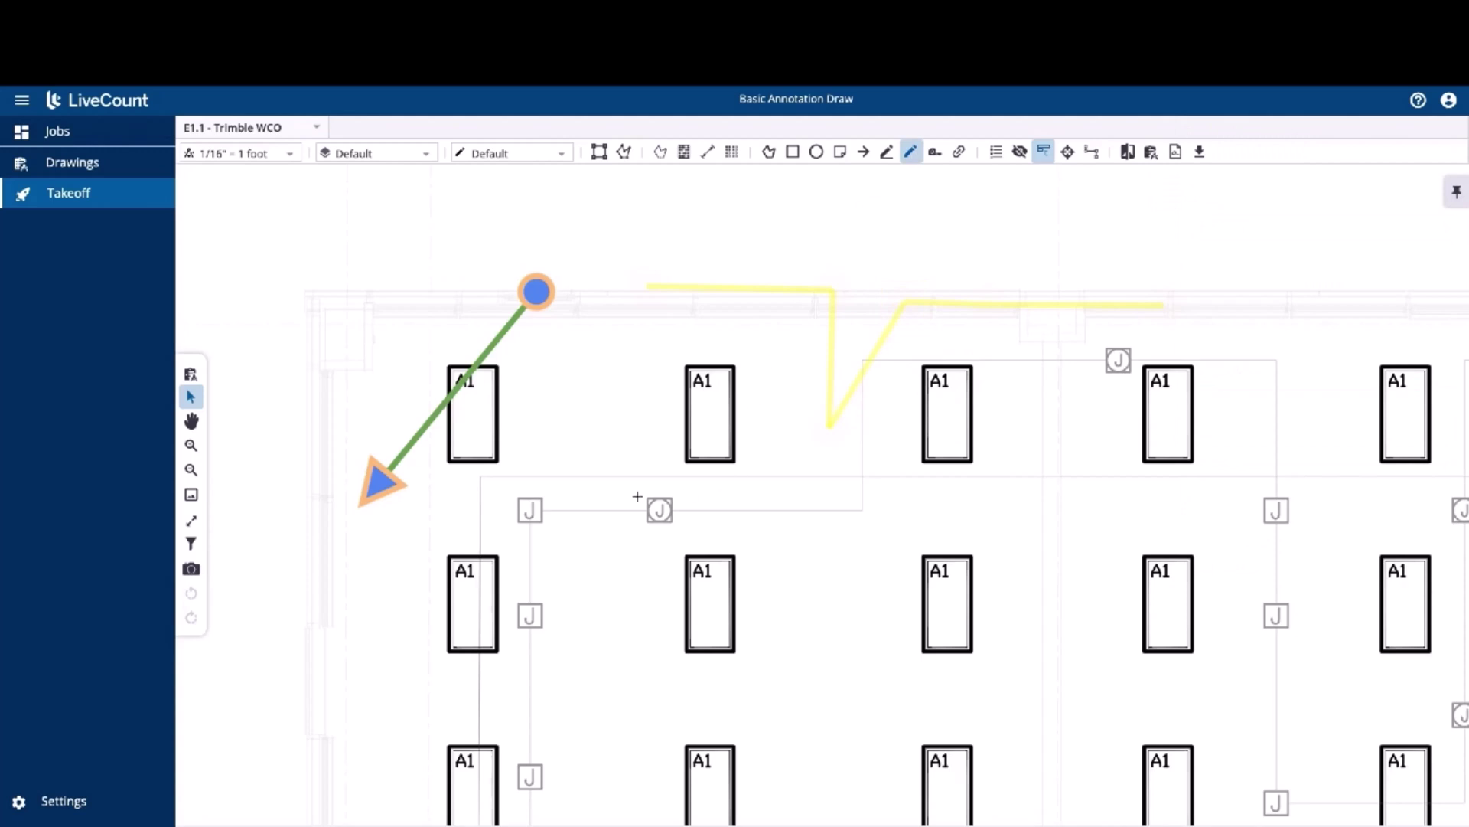
mouse_move(653, 493)
mouse_down()
mouse_move(630, 388)
mouse_move(788, 342)
mouse_move(753, 459)
mouse_move(677, 494)
mouse_up()
mouse_move(896, 585)
mouse_down()
mouse_move(970, 543)
mouse_move(1025, 643)
mouse_move(889, 644)
mouse_move(883, 598)
mouse_up()
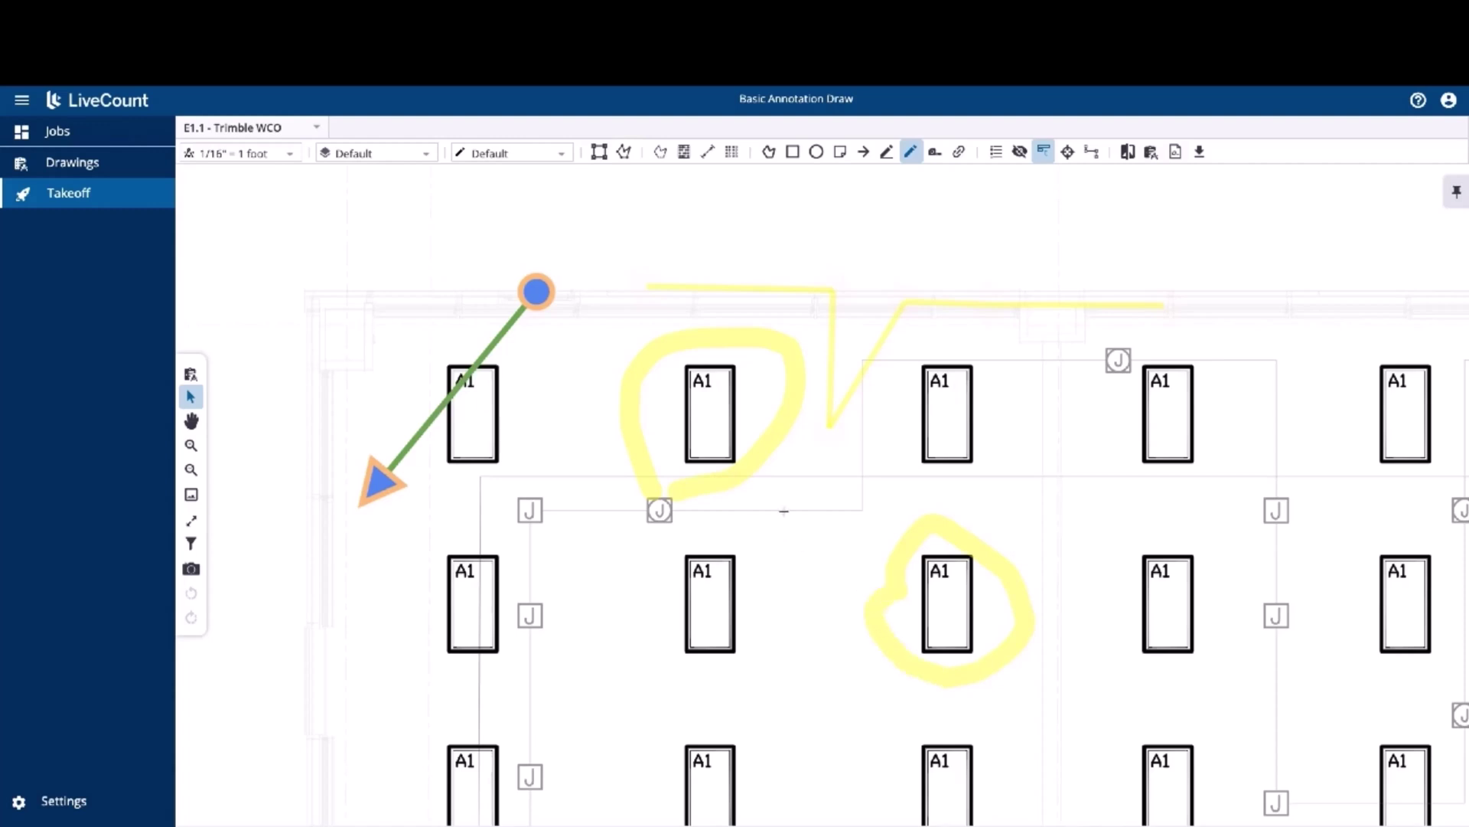
key(Escape)
click(927, 528)
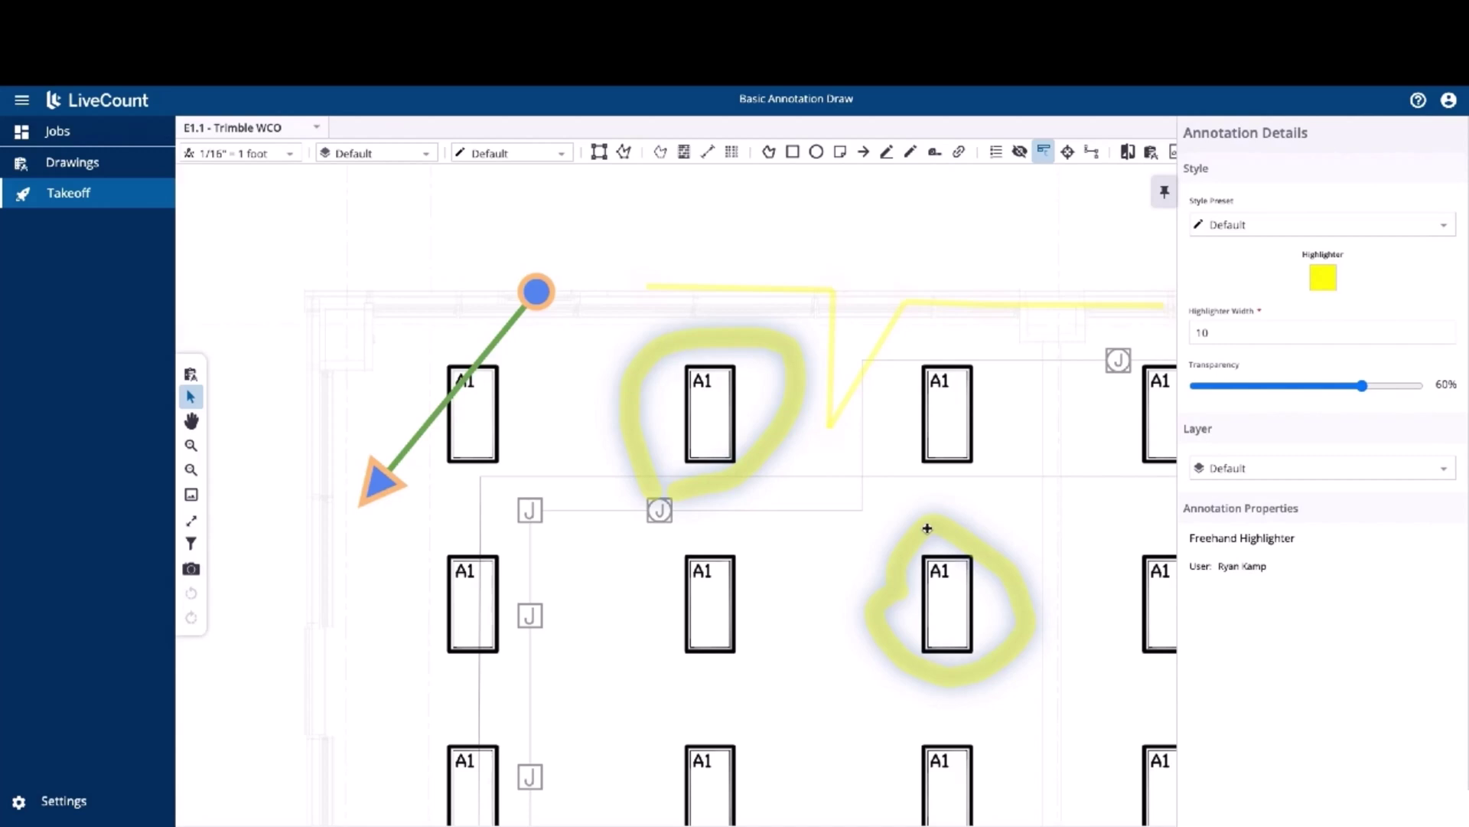
click(936, 156)
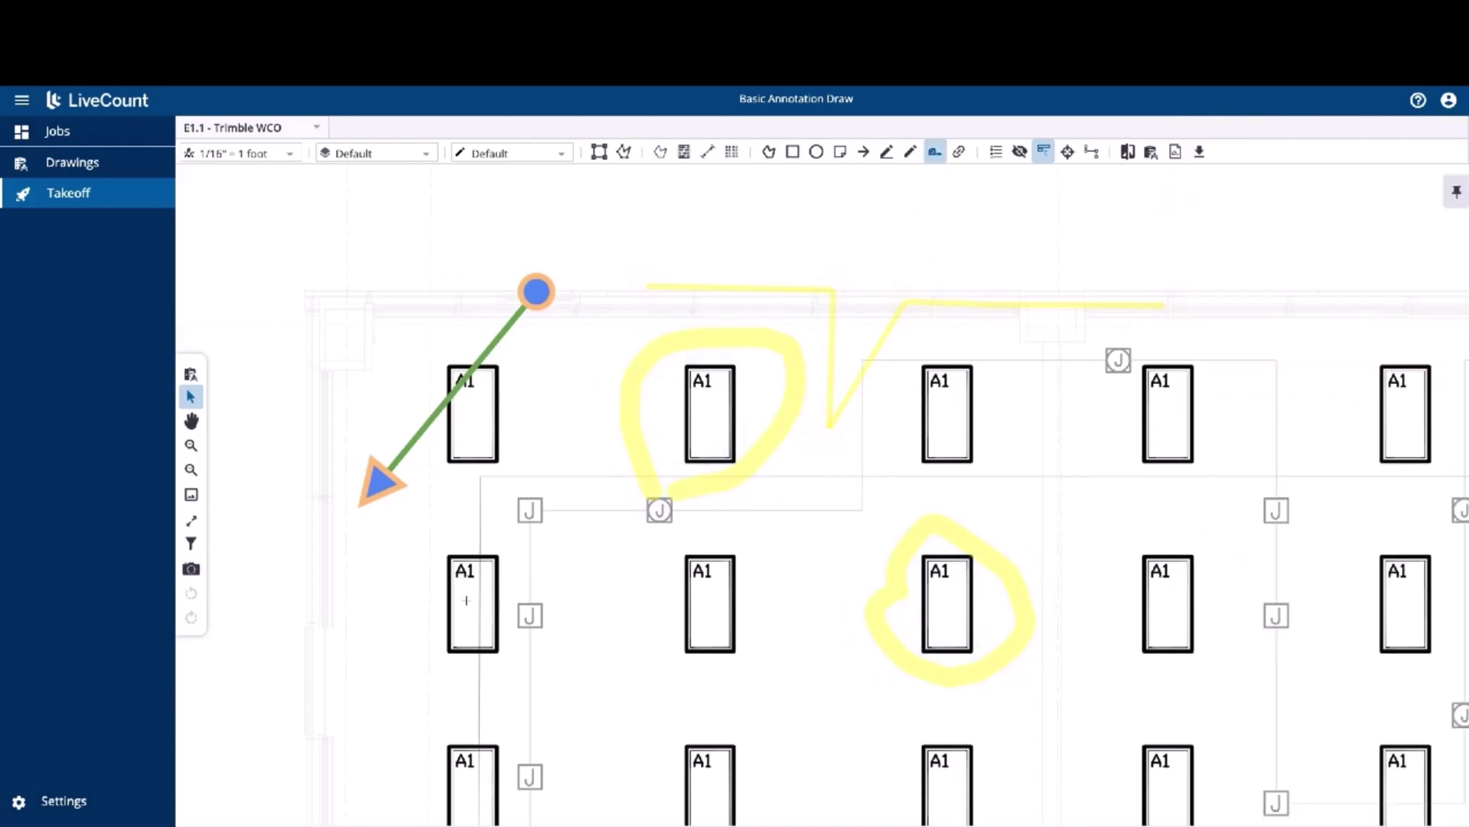
Dimension the first two middle-row A1 fixtures (20.21ft), then stretch the left end to read 36.26ft.
drag(467, 600, 708, 601)
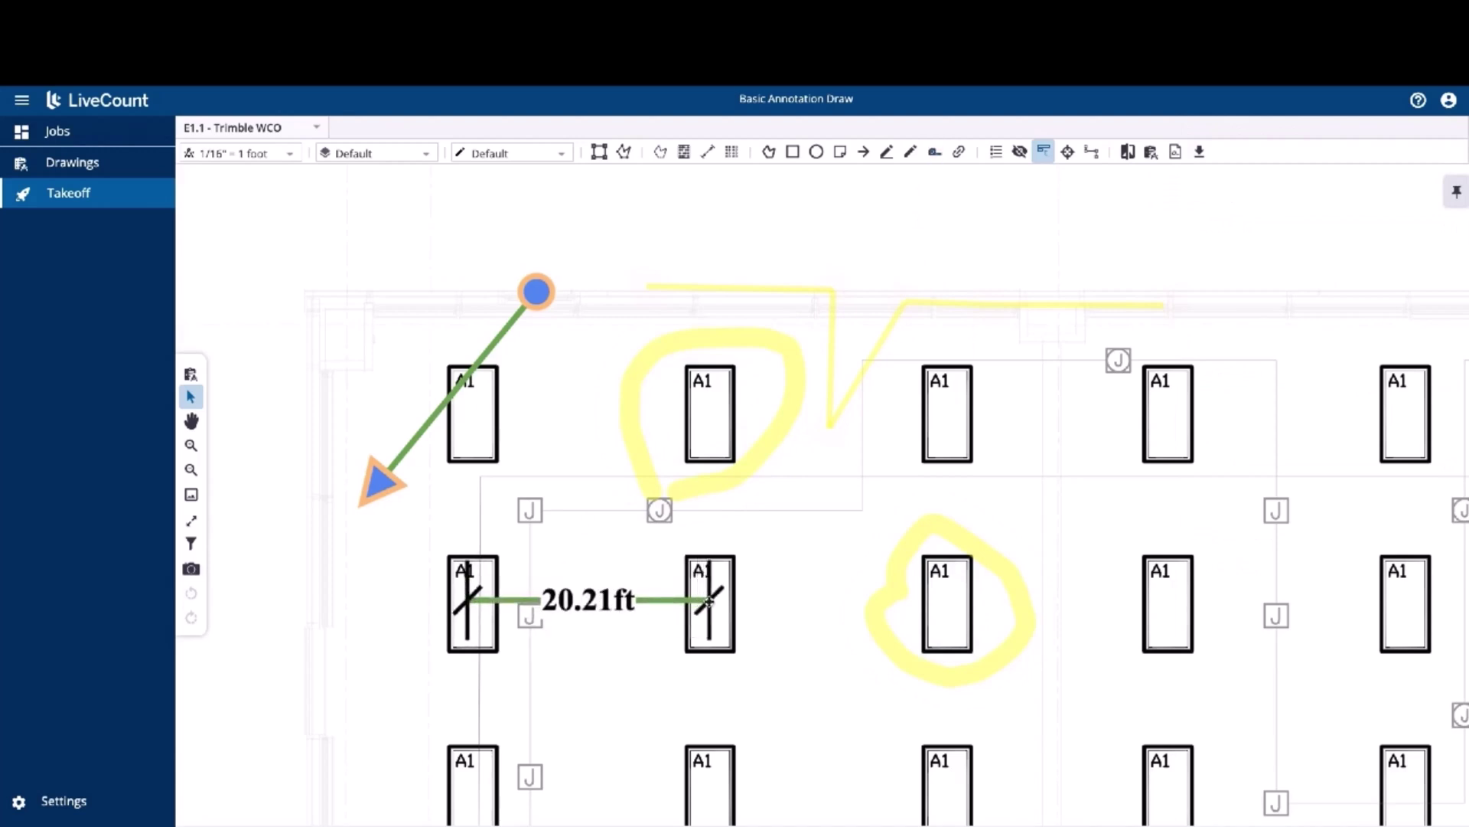
click(470, 598)
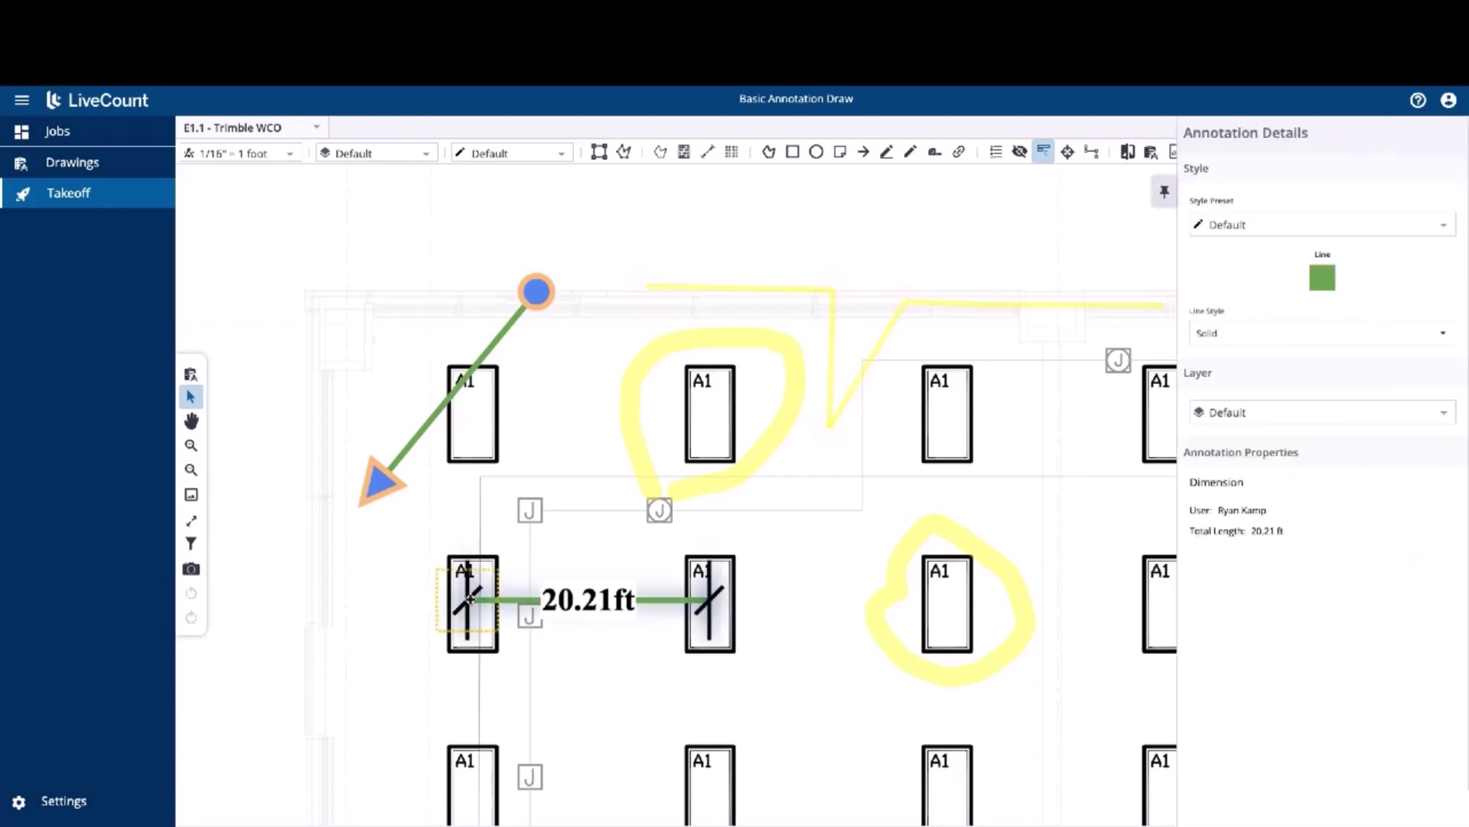
drag(470, 598, 277, 599)
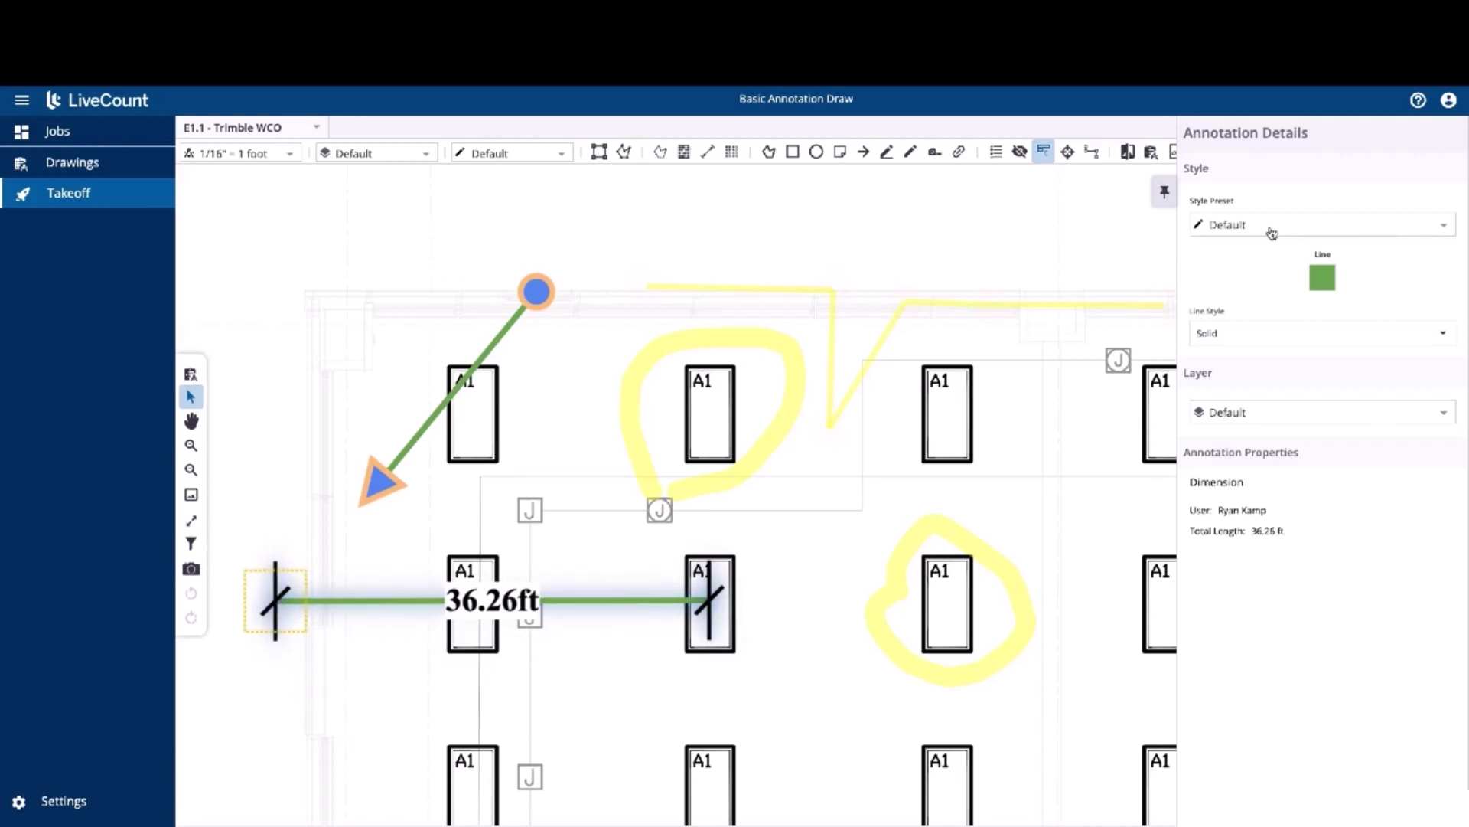
click(1333, 282)
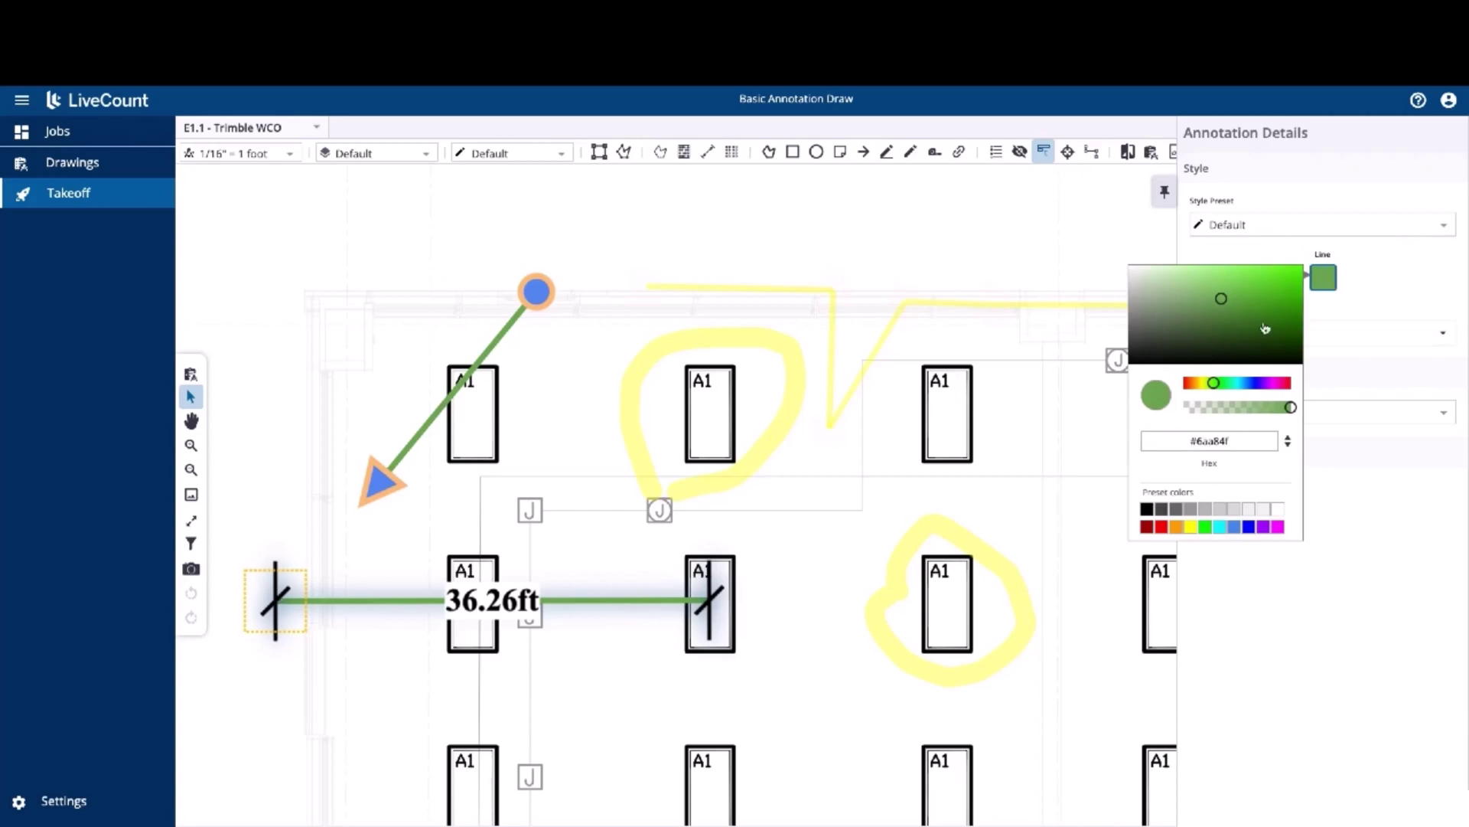